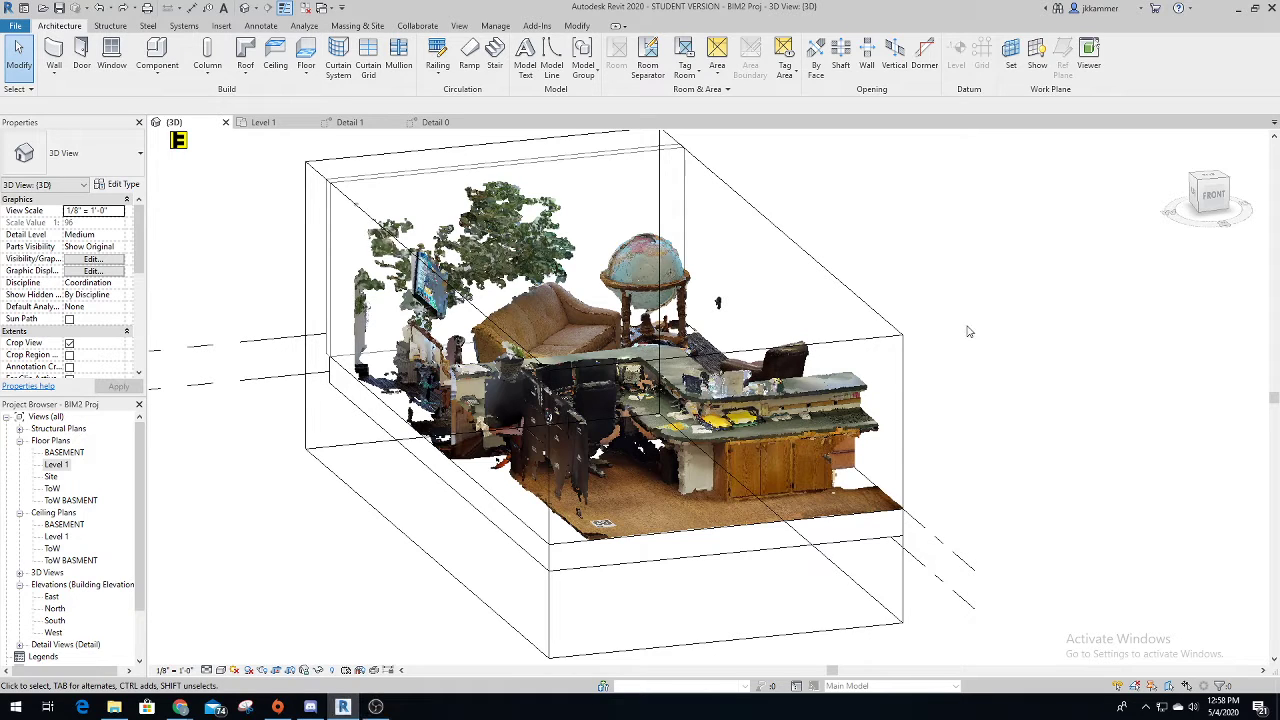
Examine the reception desk's point cloud in the 3D view and its layout in the Level 1 floor plan.
{"action": "middle_click_drag", "start_coordinate": [929, 289], "coordinate": [936, 333]}
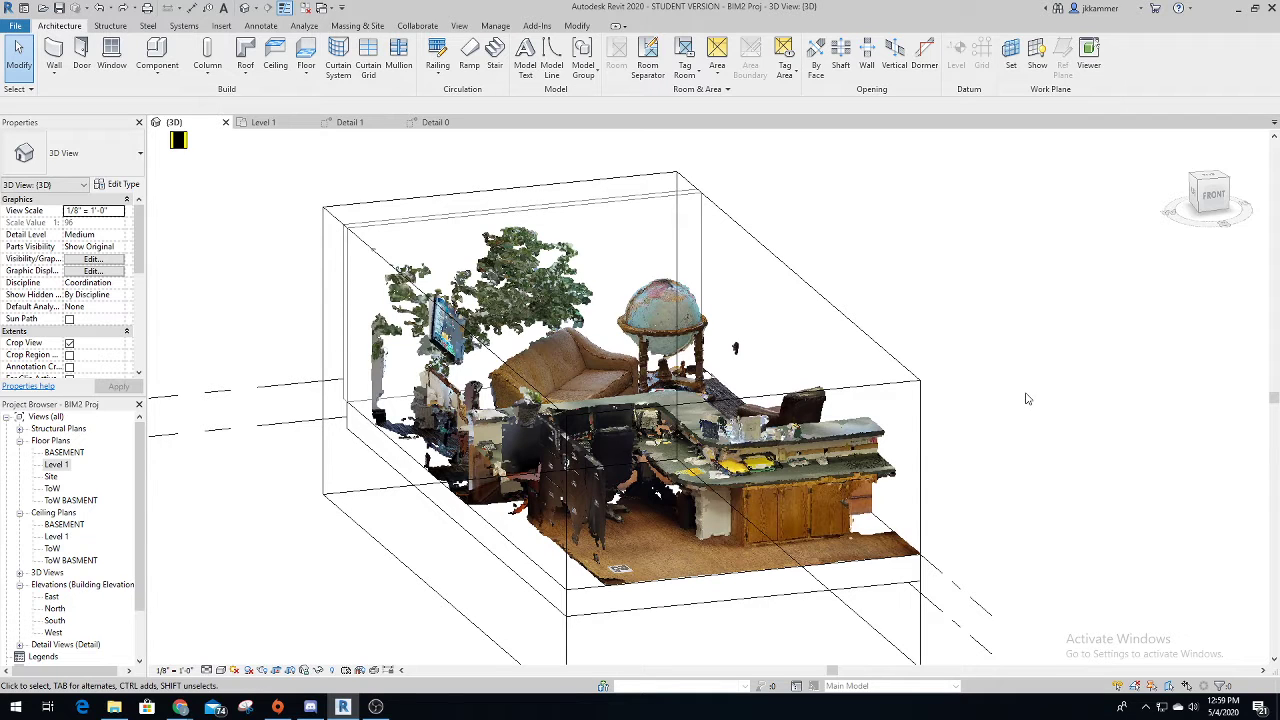
{"action": "middle_click_drag", "start_coordinate": [951, 397], "coordinate": [567, 213], "text": "shift"}
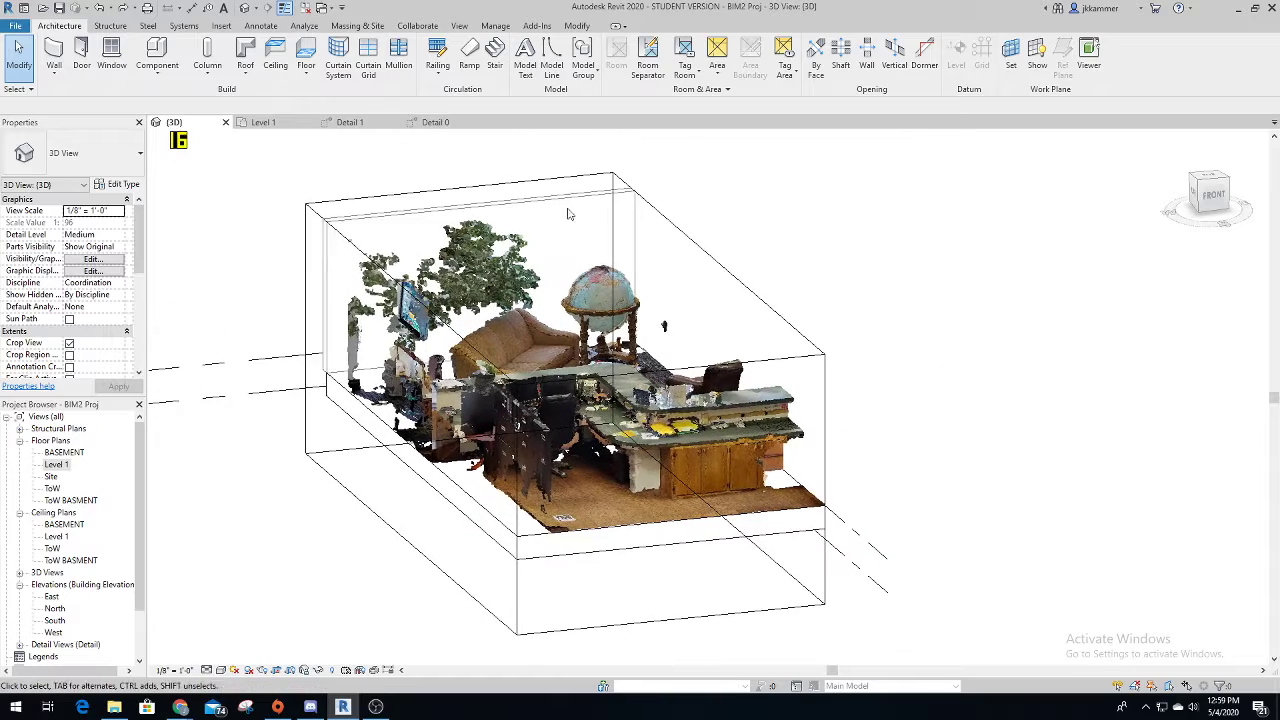
{"action": "left_click", "coordinate": [270, 123]}
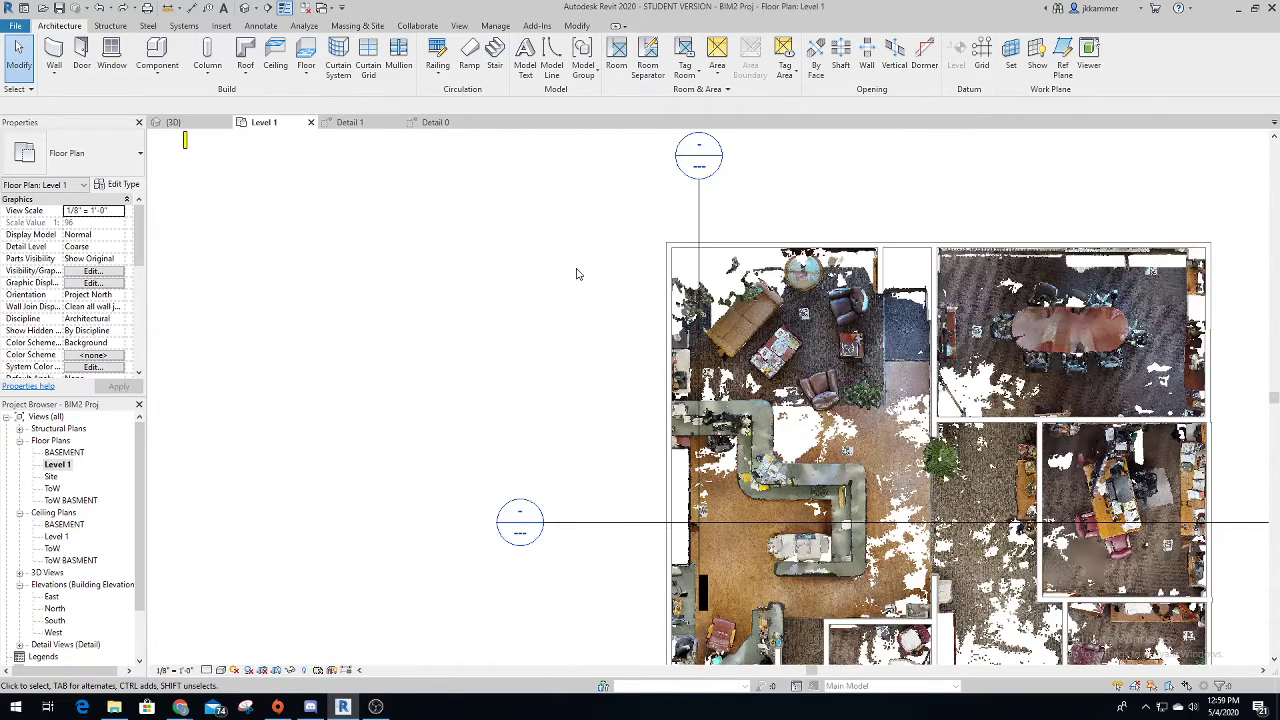
{"action": "middle_click_drag", "start_coordinate": [562, 387], "coordinate": [408, 267]}
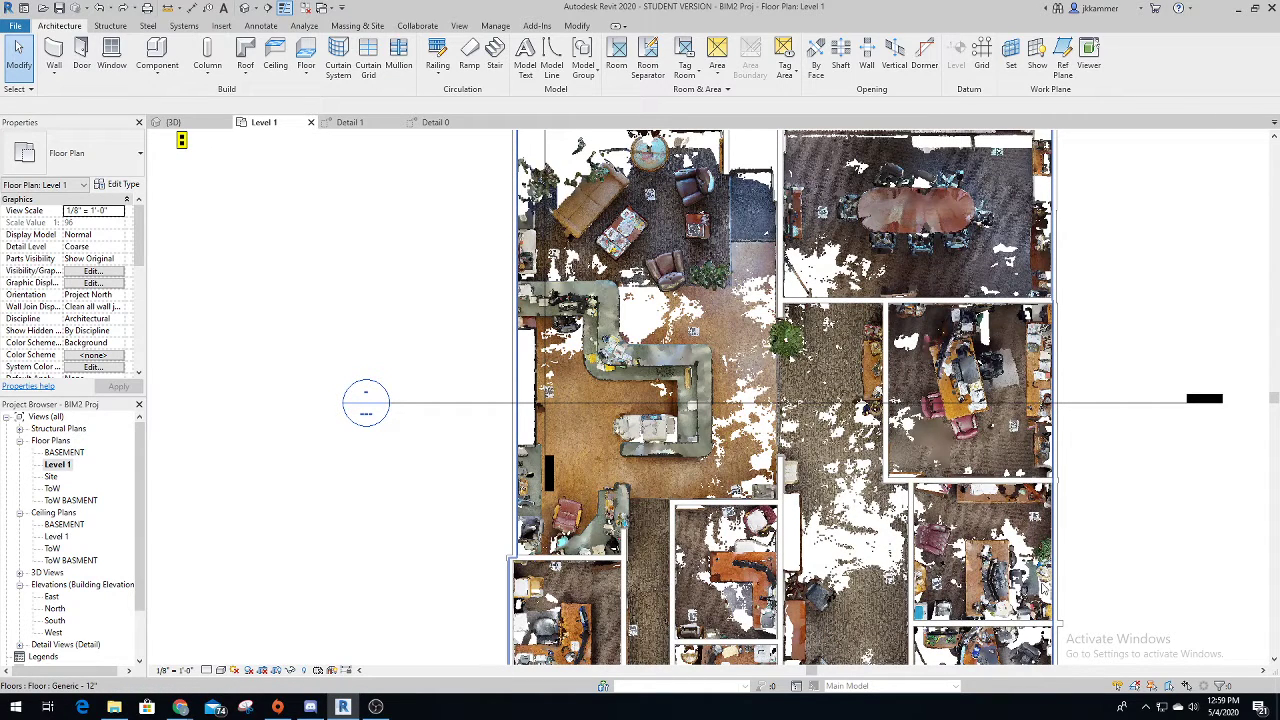
{"action": "scroll", "coordinate": [1120, 551], "scroll_direction": "down", "scroll_amount": 1}
{"action": "scroll", "coordinate": [1083, 500], "scroll_direction": "up", "scroll_amount": 2}
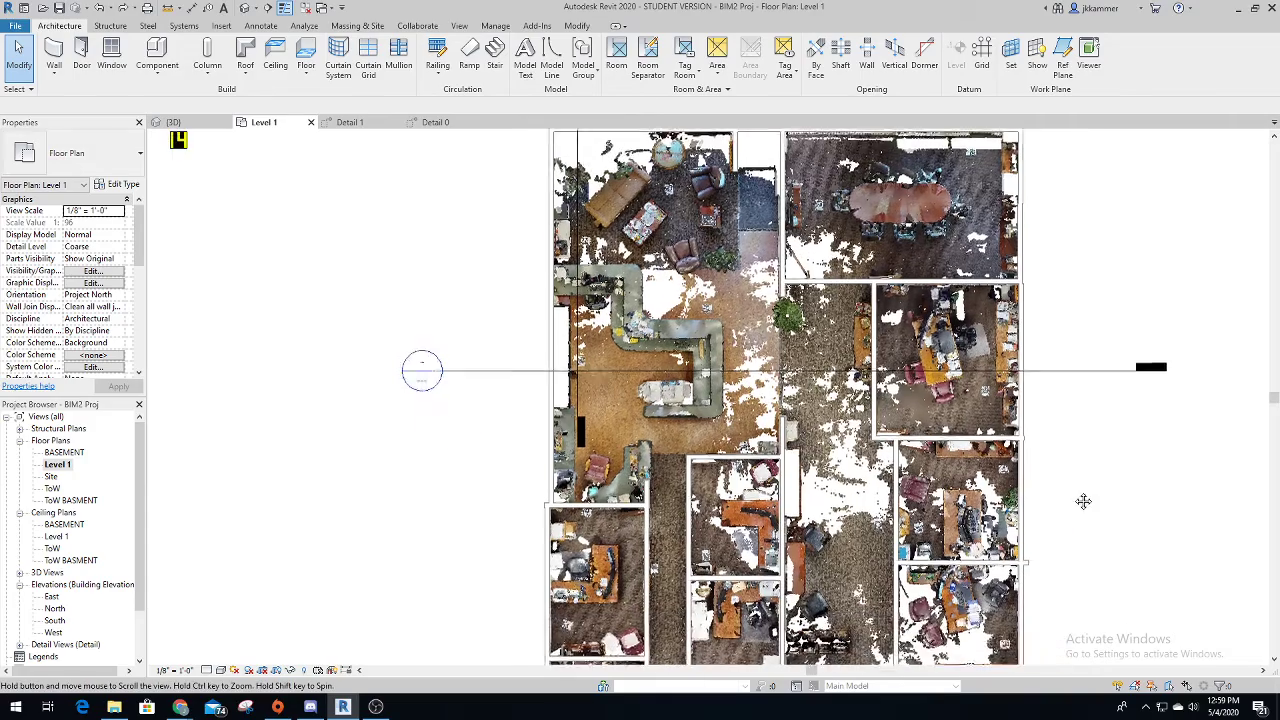
{"action": "scroll", "coordinate": [468, 294], "scroll_direction": "up", "scroll_amount": 1}
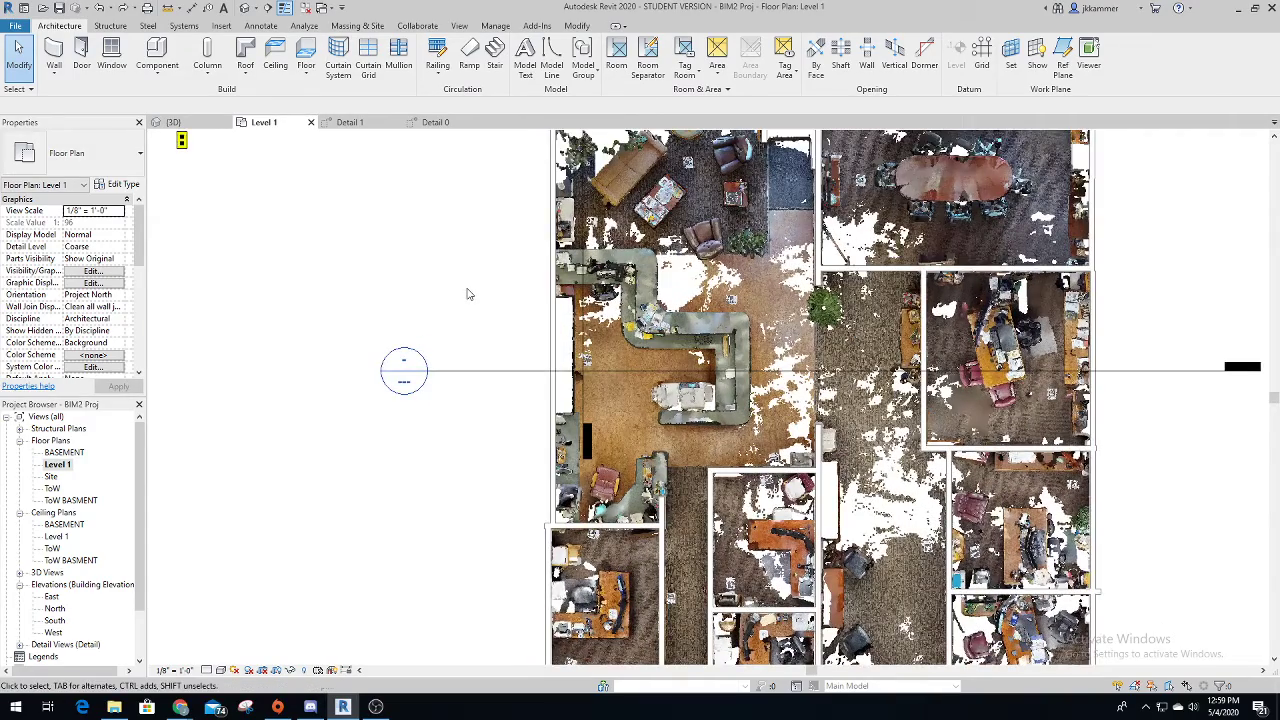
{"action": "middle_click_drag", "start_coordinate": [468, 292], "coordinate": [446, 366]}
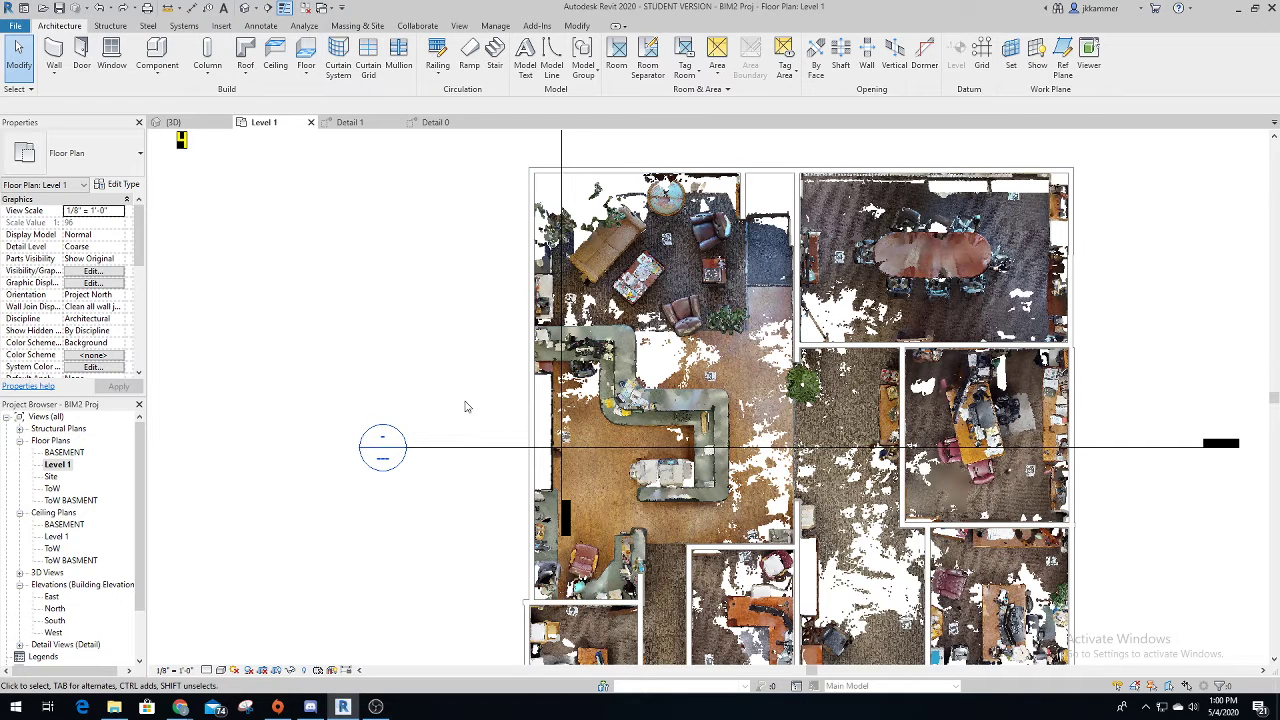
{"action": "scroll", "coordinate": [466, 378], "scroll_direction": "down", "scroll_amount": 2}
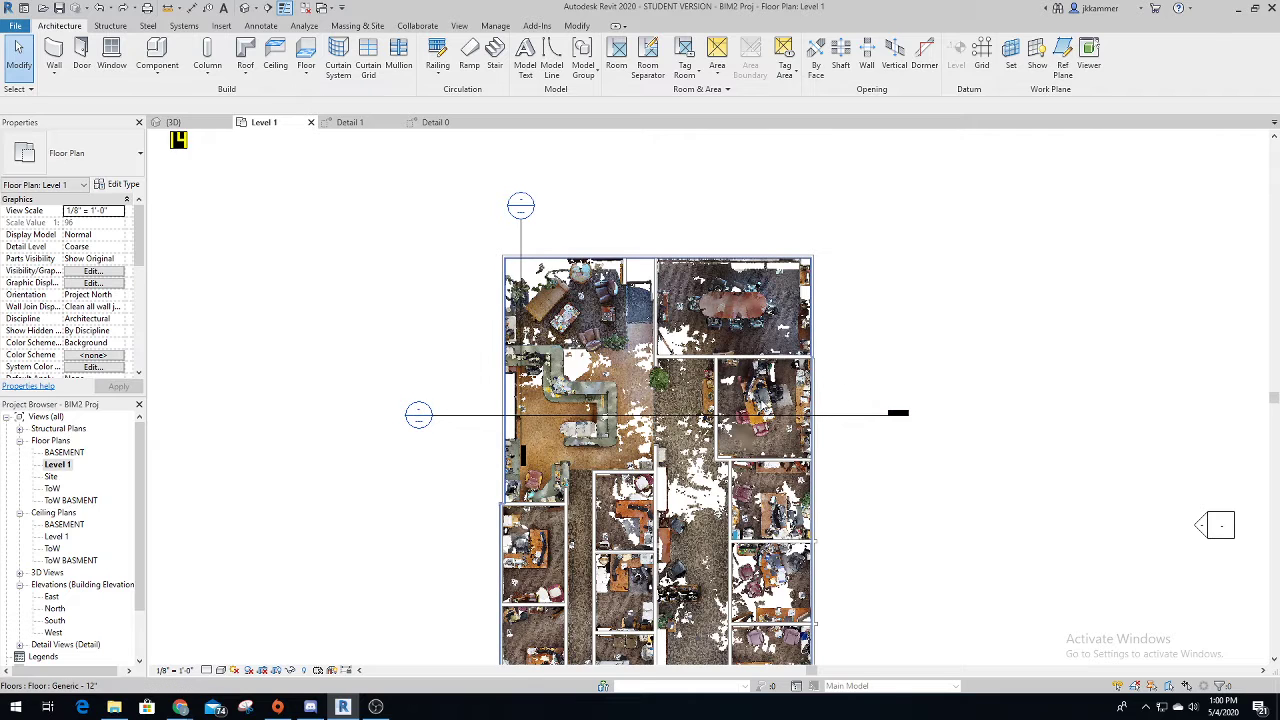
{"action": "scroll", "coordinate": [515, 411], "scroll_direction": "up", "scroll_amount": 1}
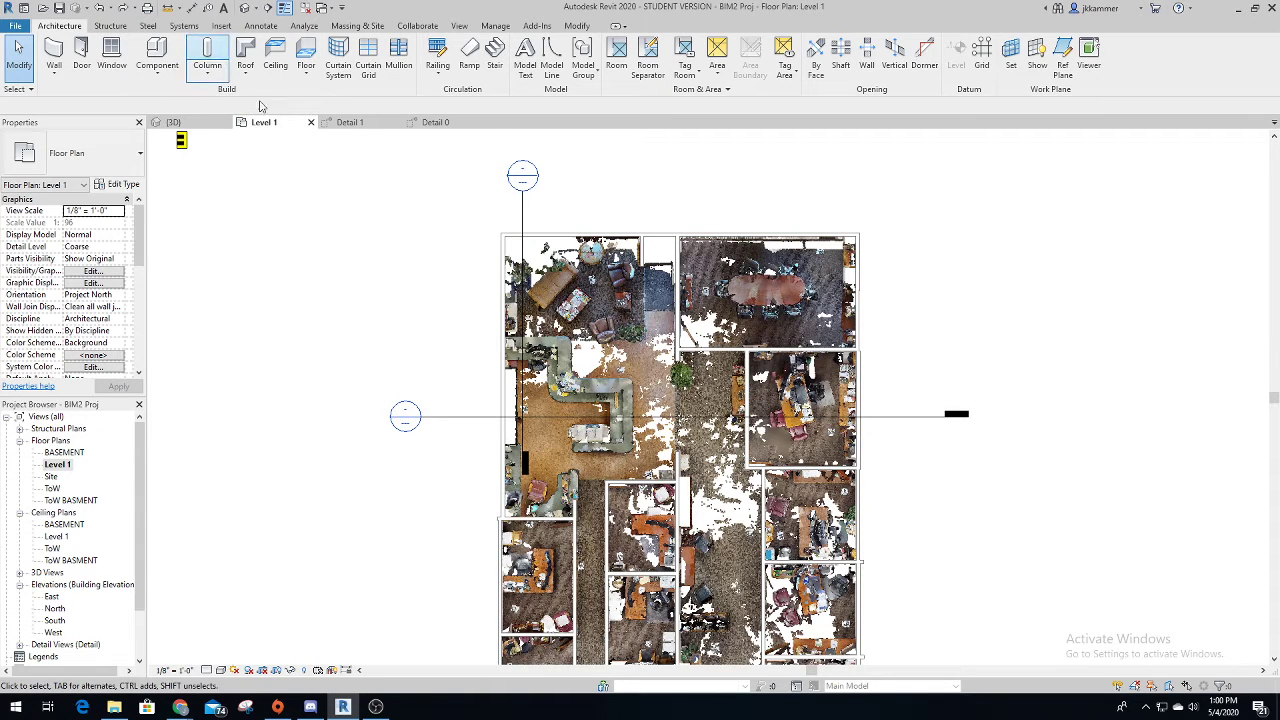
Examine the reception desk and floor slab in the 3D, Detail 1 and Detail 0 views, ending in the Level 1 plan.
{"action": "left_click", "coordinate": [180, 124]}
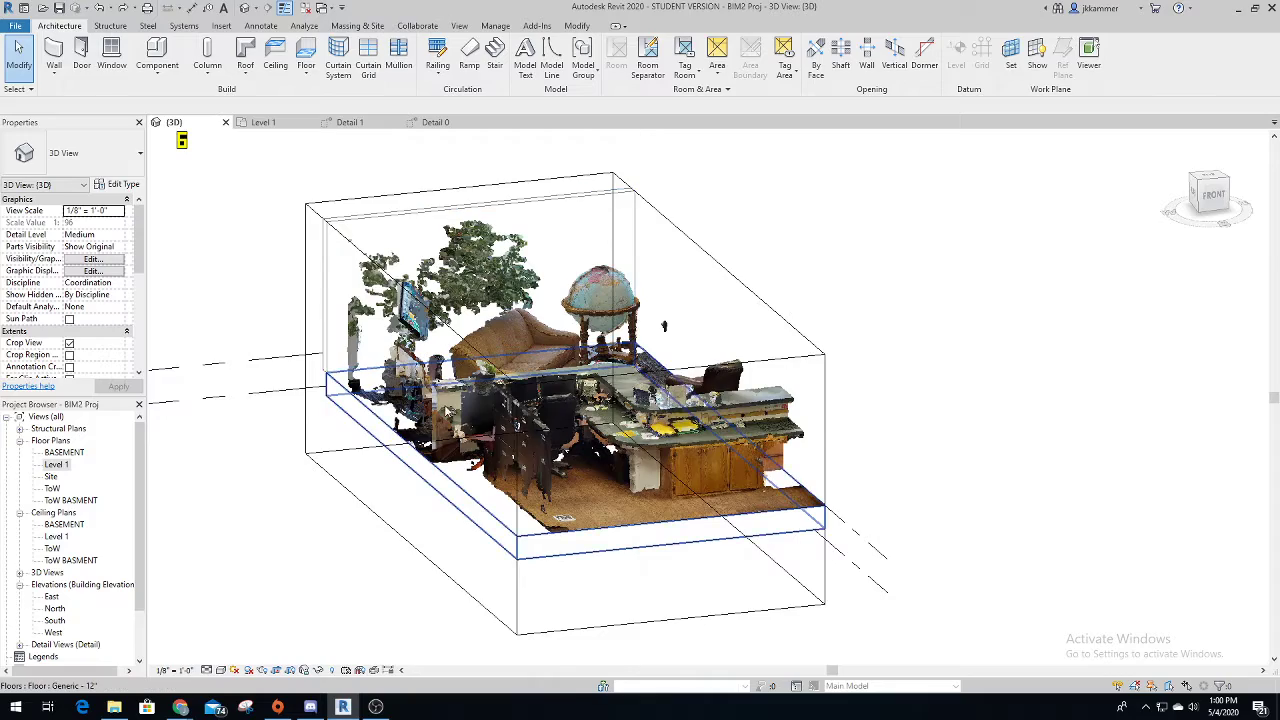
{"action": "scroll", "coordinate": [460, 396], "scroll_direction": "up", "scroll_amount": 1}
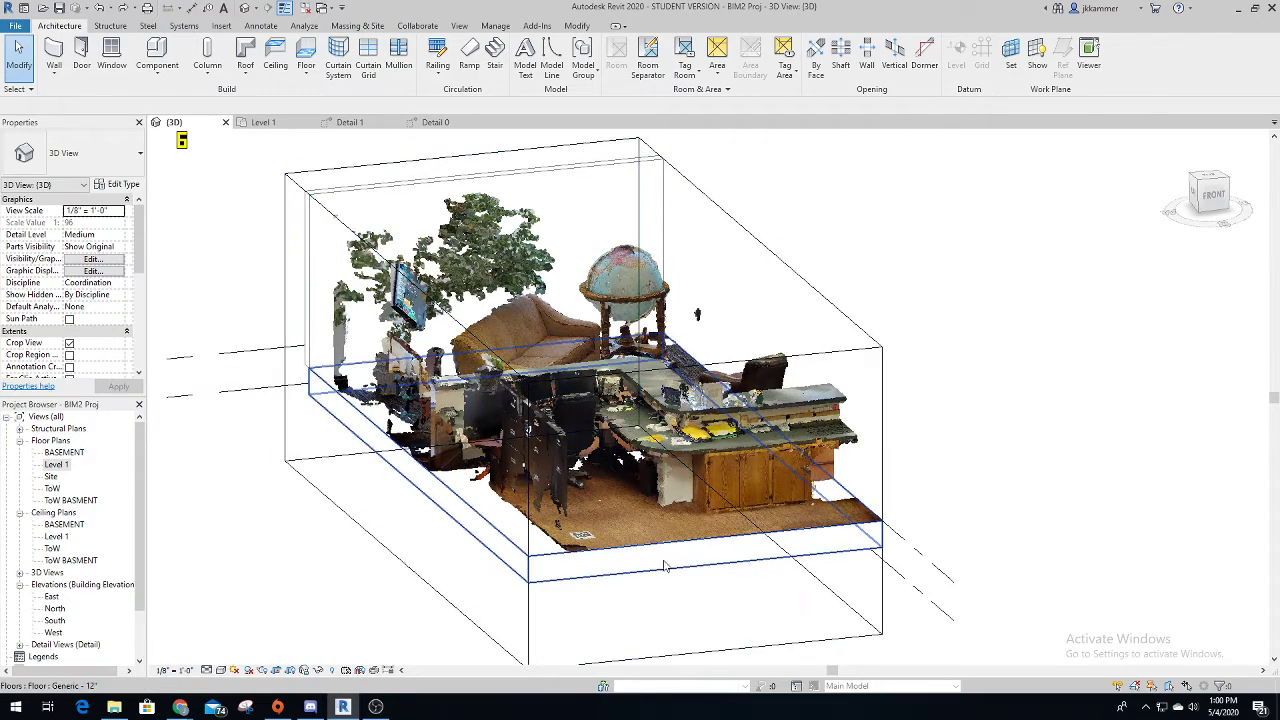
{"action": "middle_click_drag", "start_coordinate": [666, 572], "coordinate": [520, 560], "text": "shift"}
{"action": "left_click", "coordinate": [640, 495]}
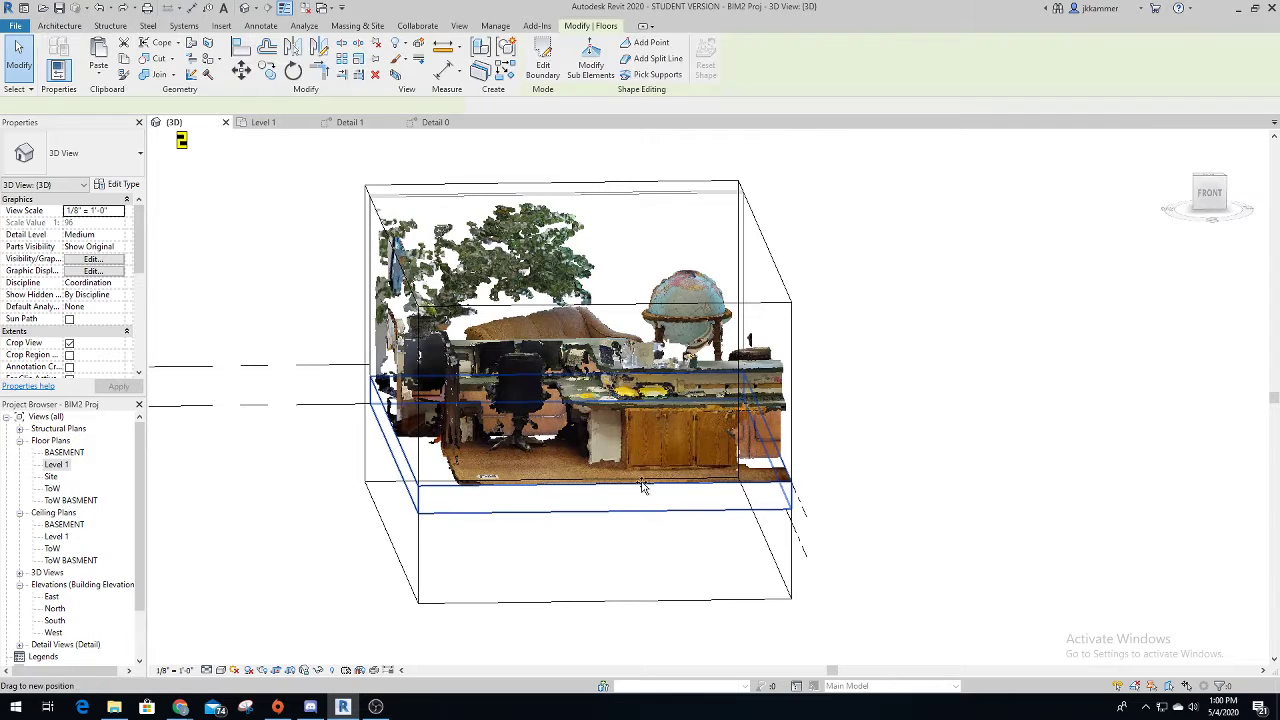
{"action": "left_click", "coordinate": [257, 274]}
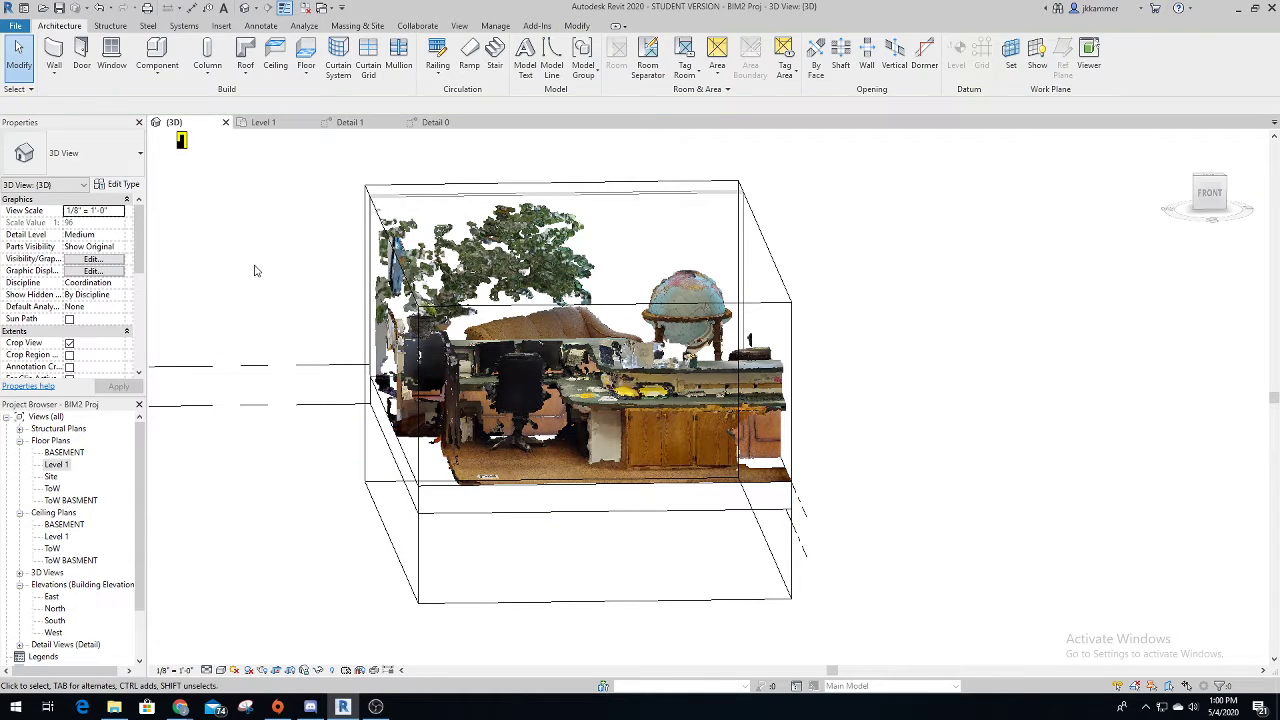
{"action": "left_click", "coordinate": [360, 122]}
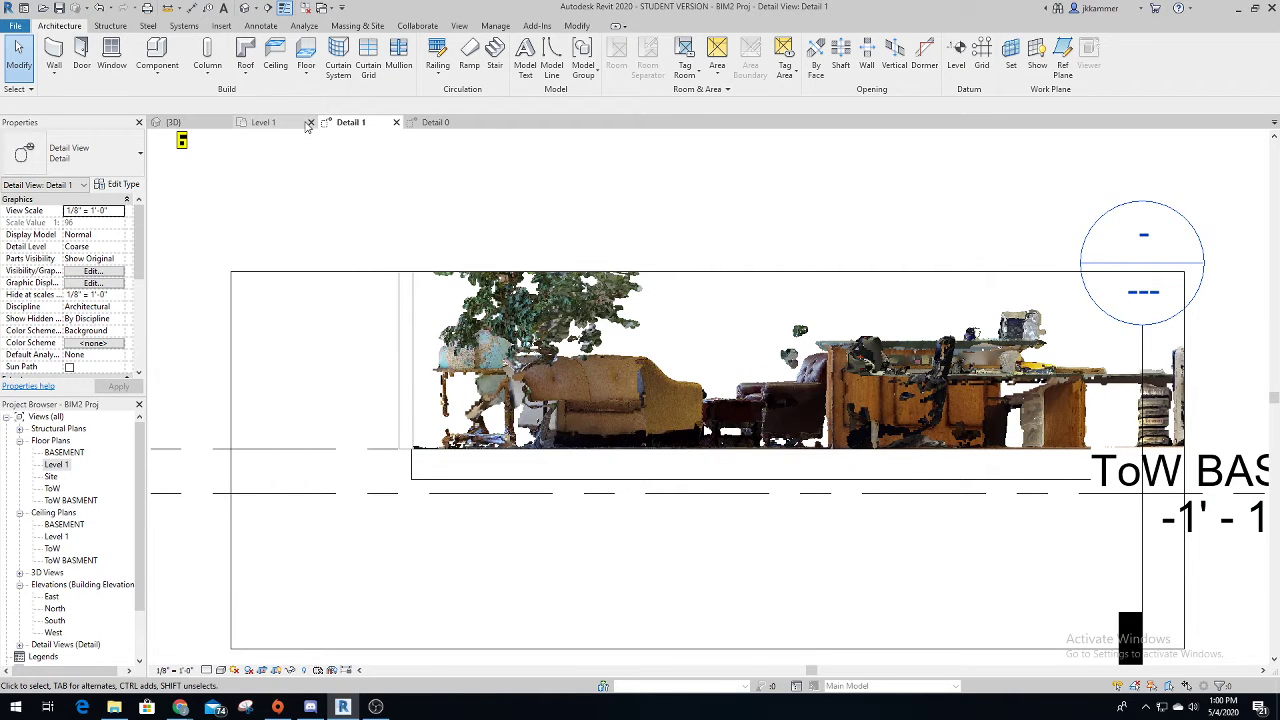
{"action": "left_click", "coordinate": [316, 125]}
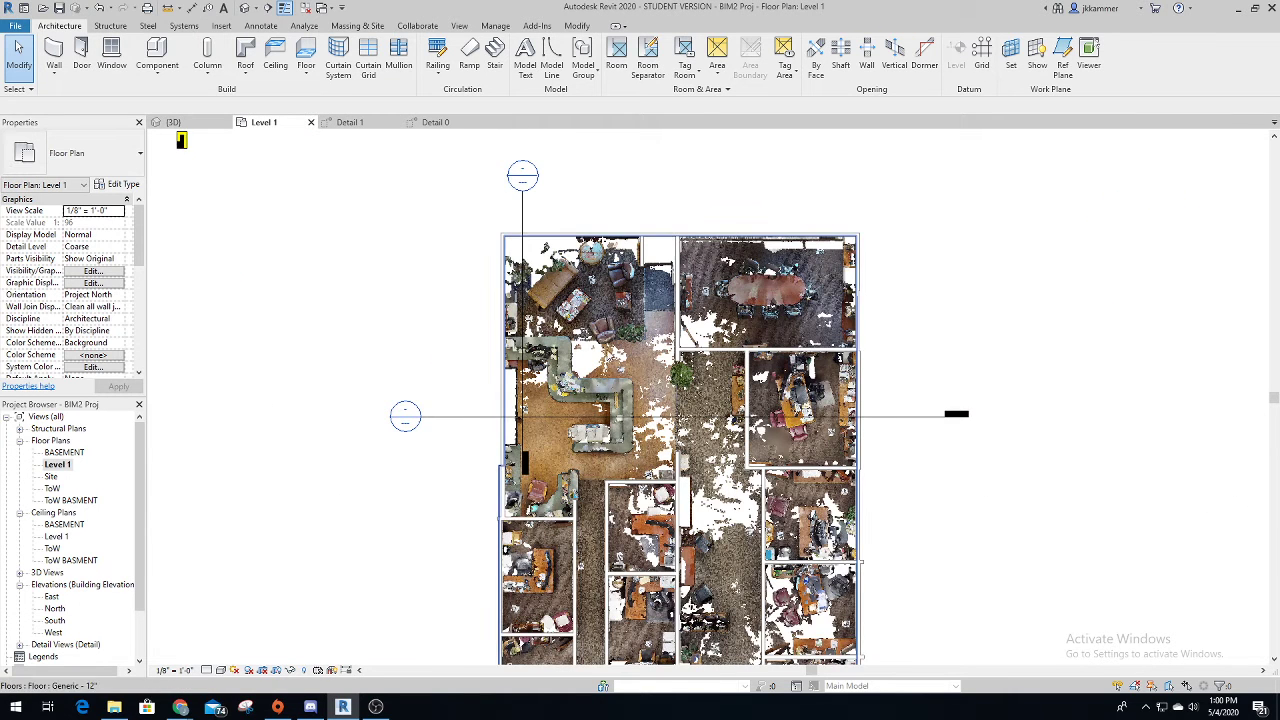
{"action": "left_click", "coordinate": [352, 122]}
{"action": "left_click", "coordinate": [171, 7]}
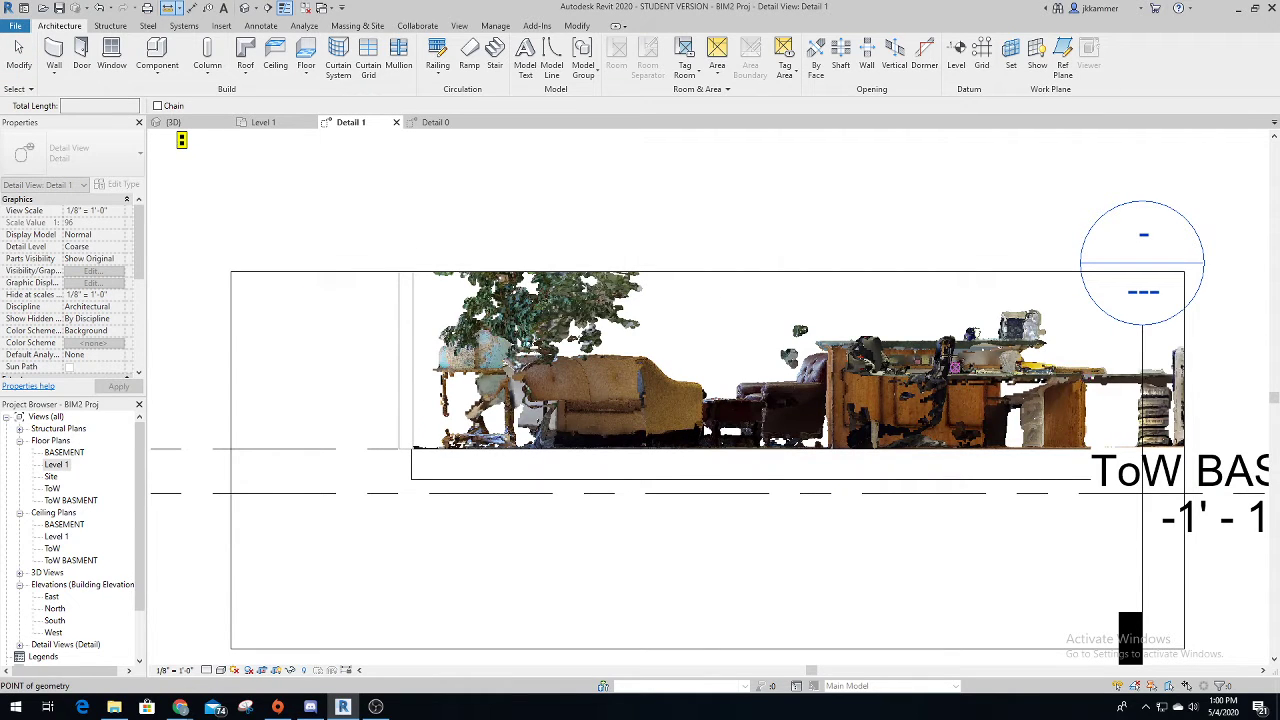
{"action": "left_click", "coordinate": [435, 122]}
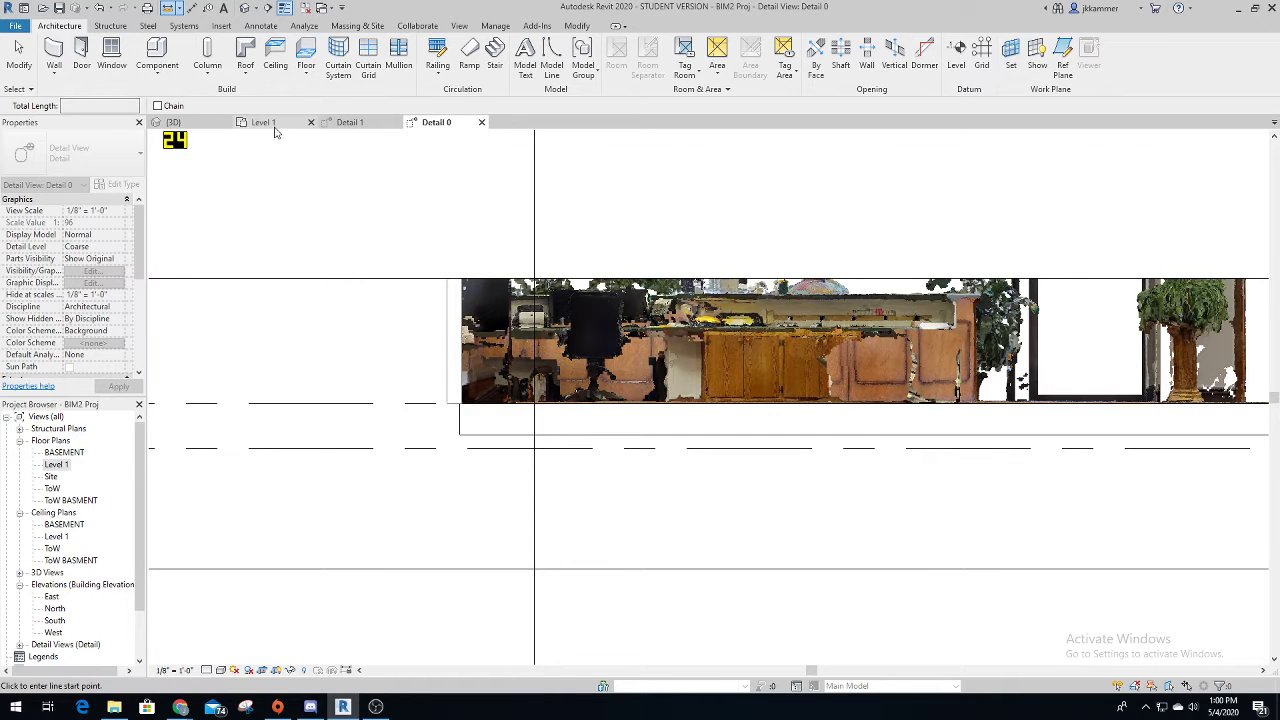
{"action": "left_click", "coordinate": [172, 122]}
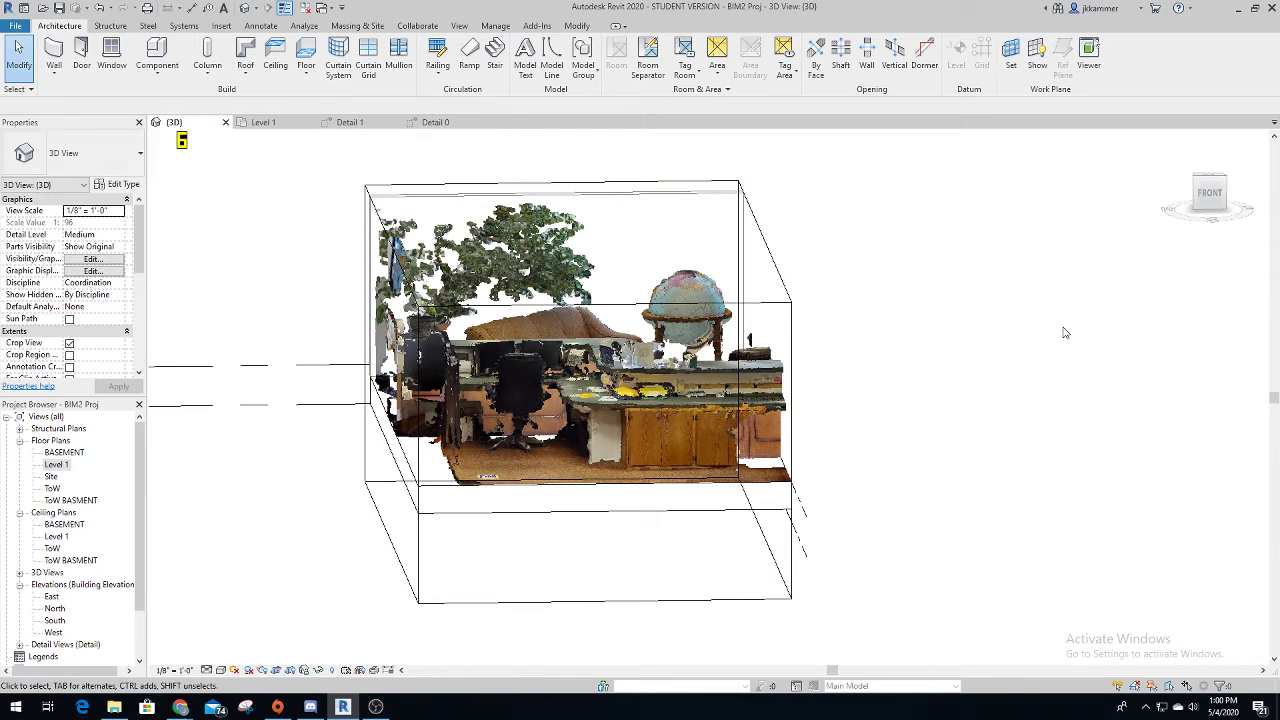
{"action": "middle_click_drag", "start_coordinate": [1063, 349], "coordinate": [1046, 424], "text": "shift"}
{"action": "left_click", "coordinate": [275, 124]}
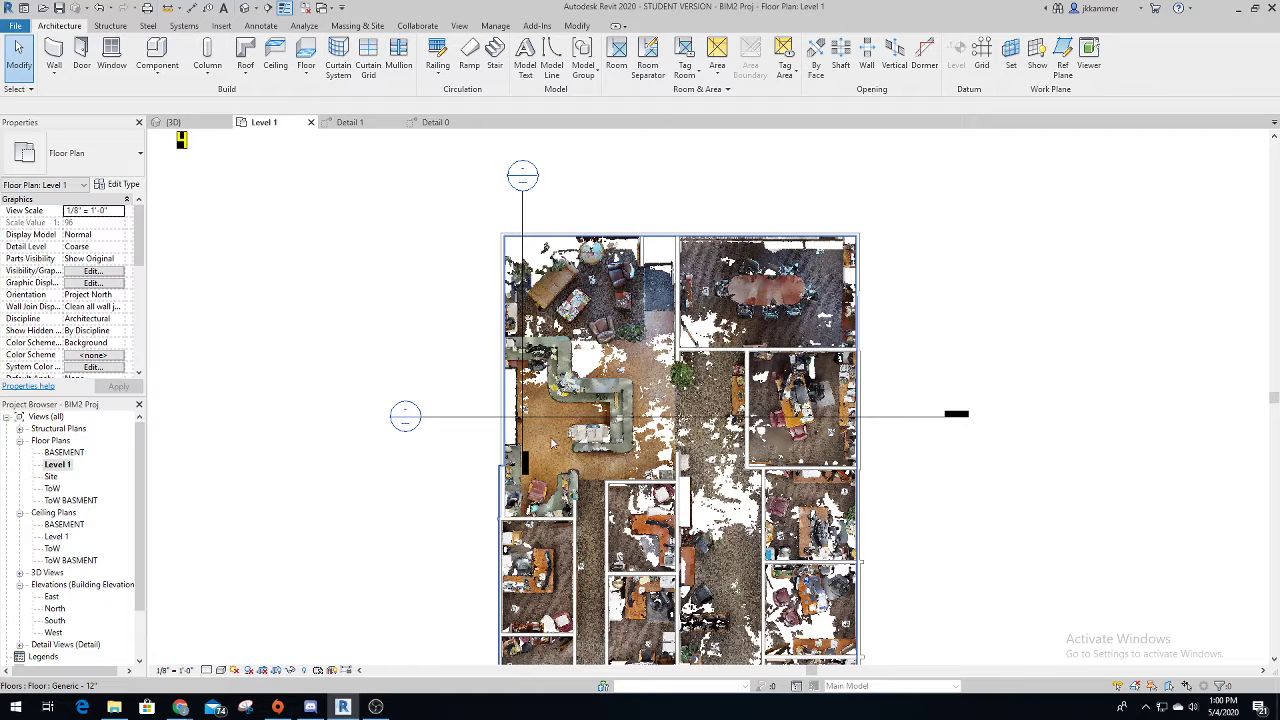
In the Detail 0 section, dismiss the save reminder and measure the height from the floor to the top of the wooden cabinets.
{"action": "double_click", "coordinate": [405, 416]}
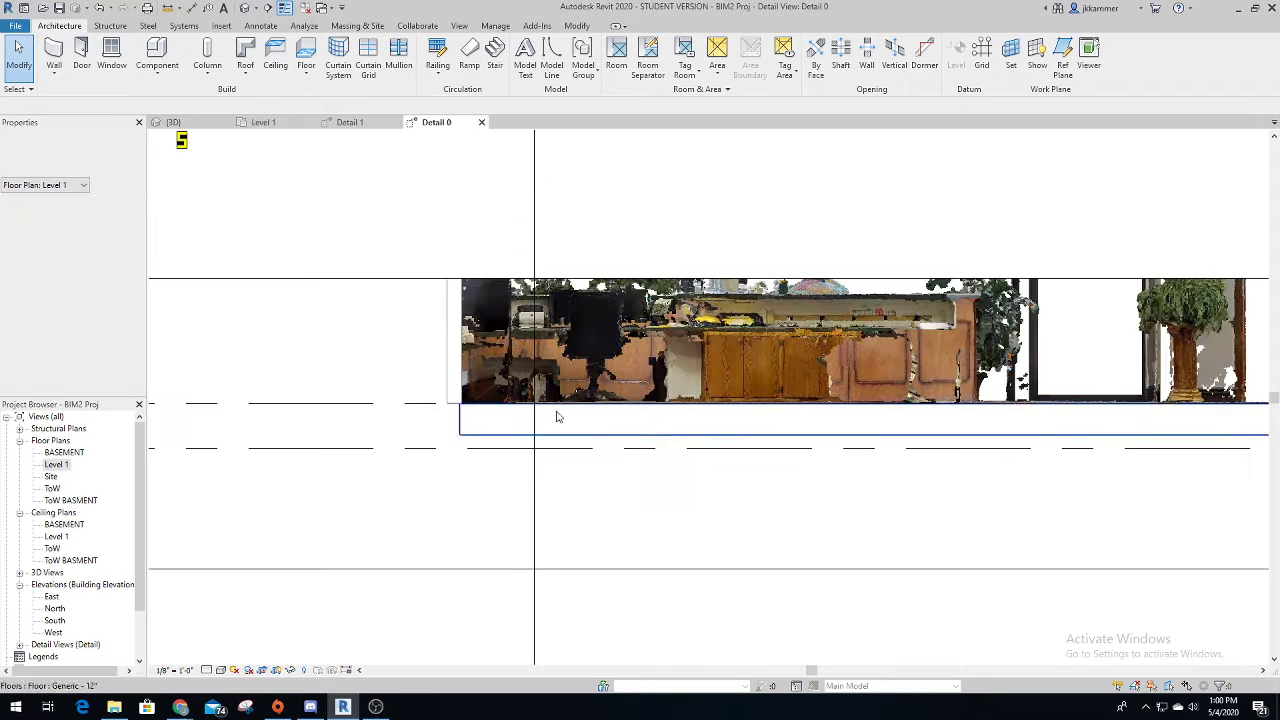
{"action": "scroll", "coordinate": [822, 371], "scroll_direction": "up", "scroll_amount": 3}
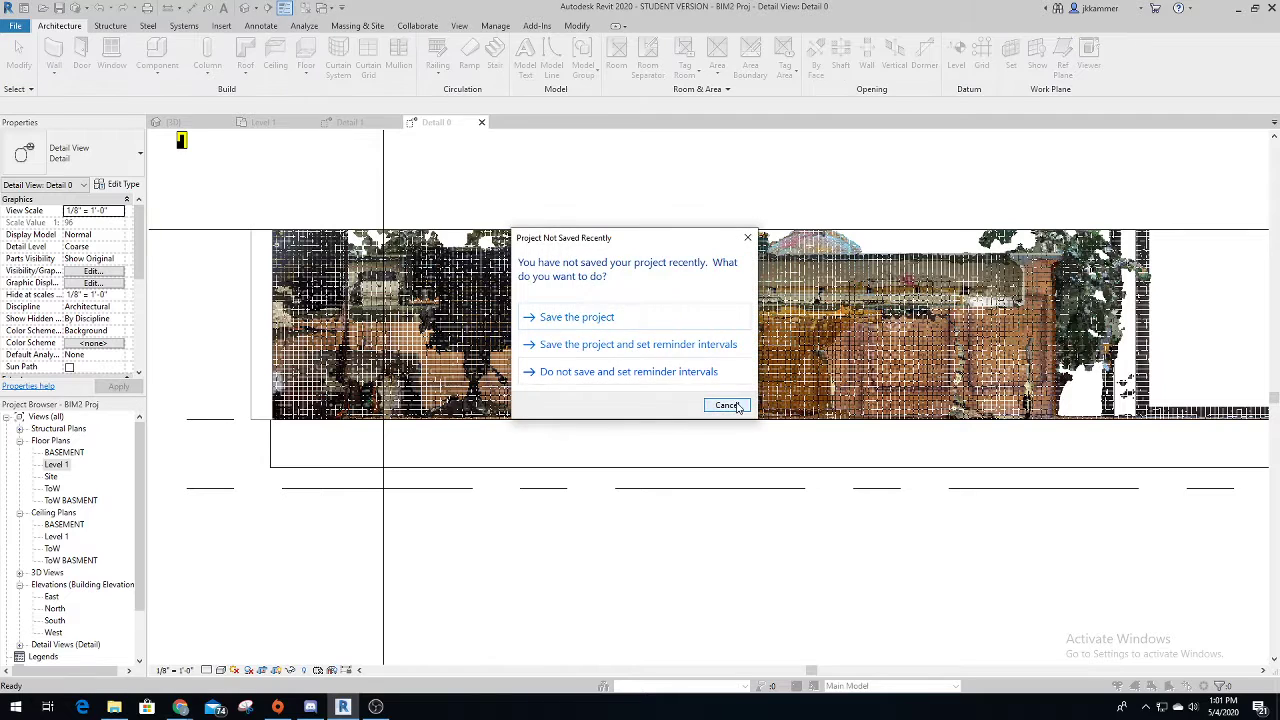
{"action": "left_click", "coordinate": [727, 405]}
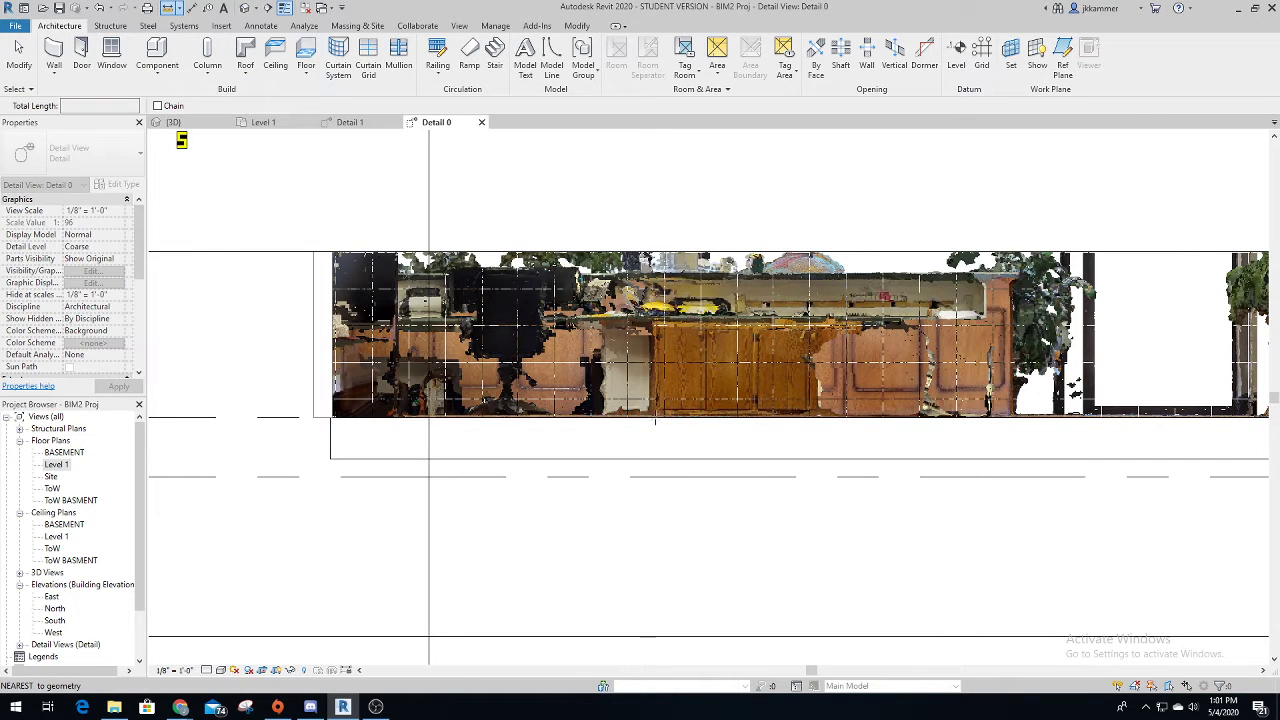
{"action": "left_click", "coordinate": [655, 421]}
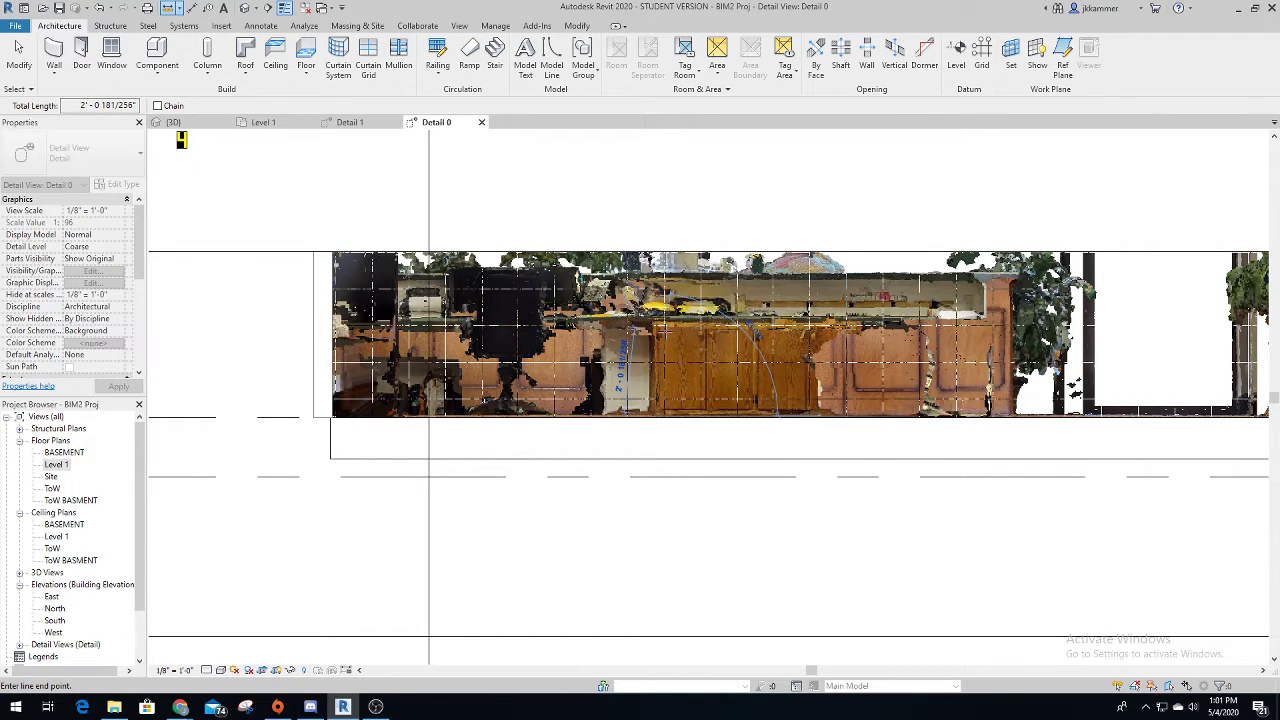
{"action": "key", "text": "Escape"}
{"action": "key", "text": "Escape"}
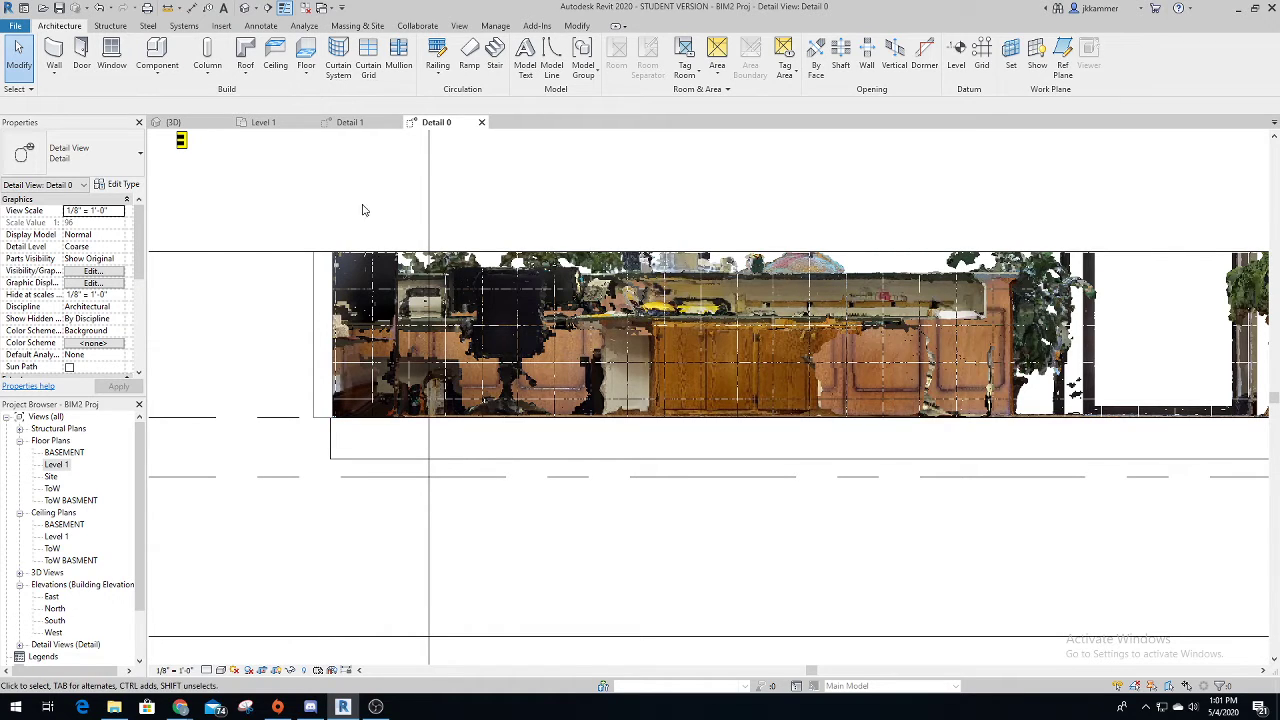
Measure the thickness of the reception desk's upper countertop near its end post in the point cloud.
{"action": "left_click", "coordinate": [169, 7]}
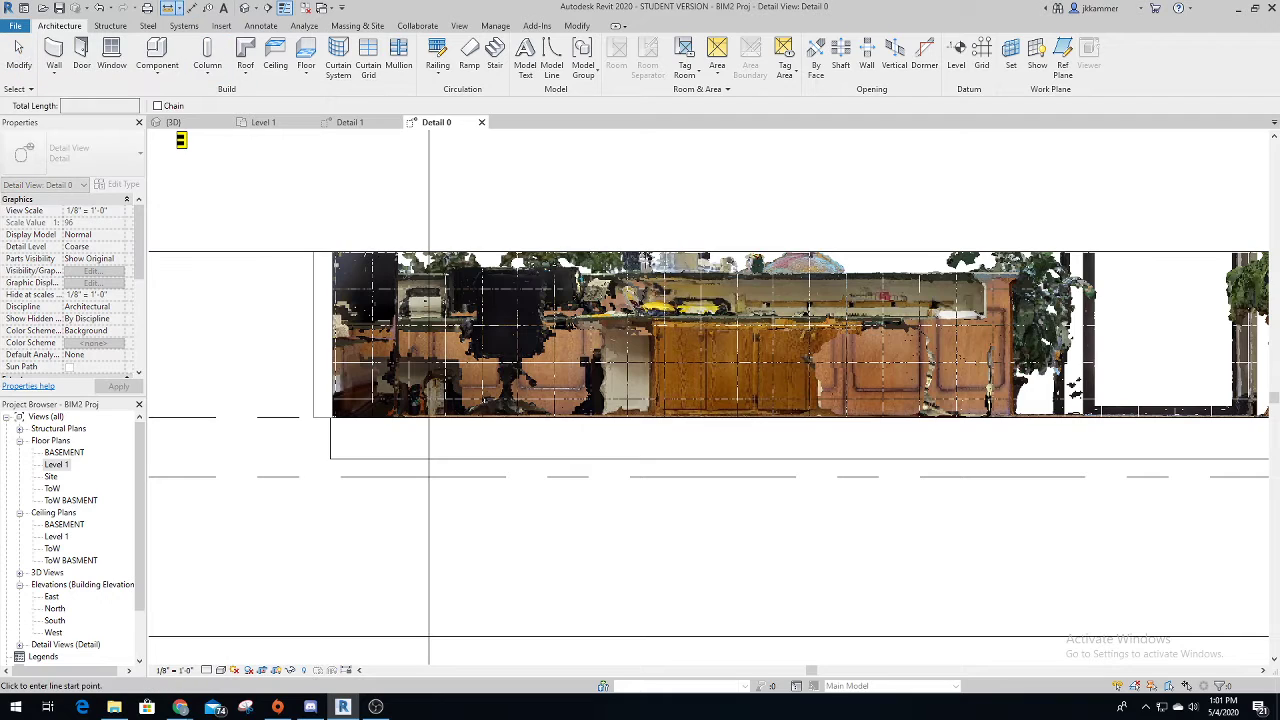
{"action": "left_click", "coordinate": [973, 278]}
{"action": "scroll", "coordinate": [973, 276], "scroll_direction": "up", "scroll_amount": 3}
{"action": "scroll", "coordinate": [973, 276], "scroll_direction": "up", "scroll_amount": 2}
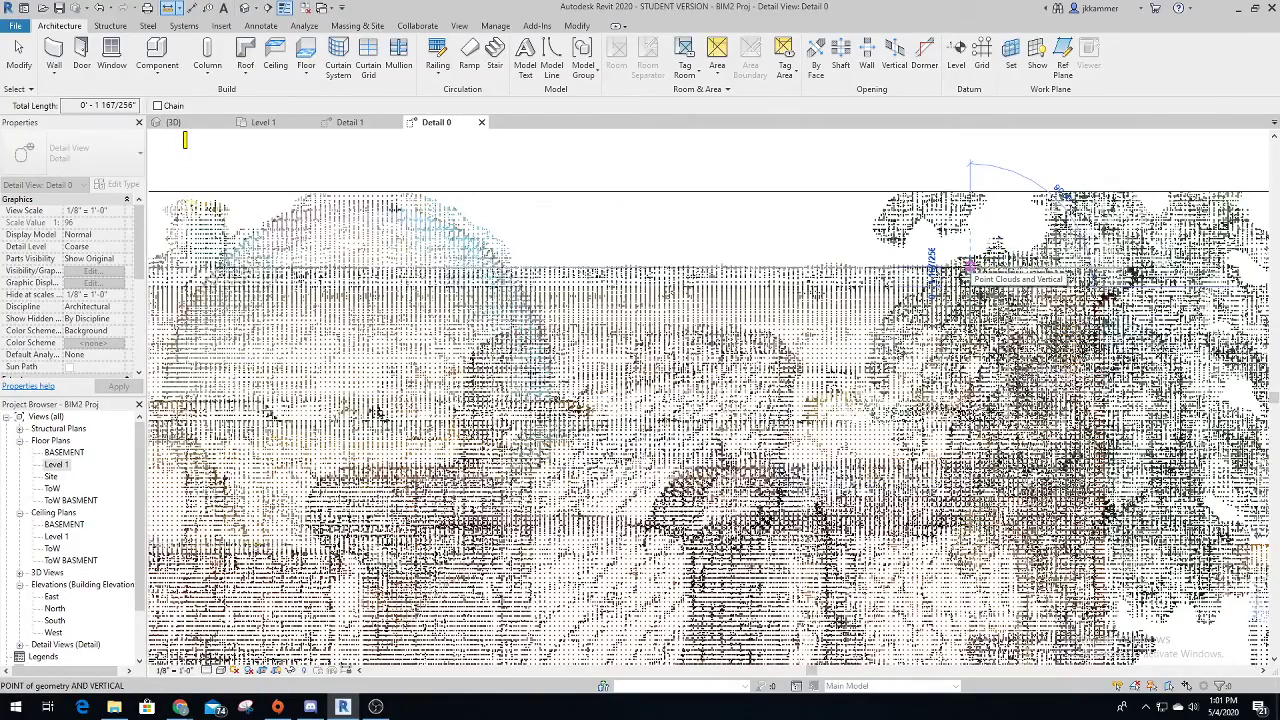
{"action": "scroll", "coordinate": [970, 265], "scroll_direction": "down", "scroll_amount": 3}
{"action": "scroll", "coordinate": [970, 265], "scroll_direction": "down", "scroll_amount": 2}
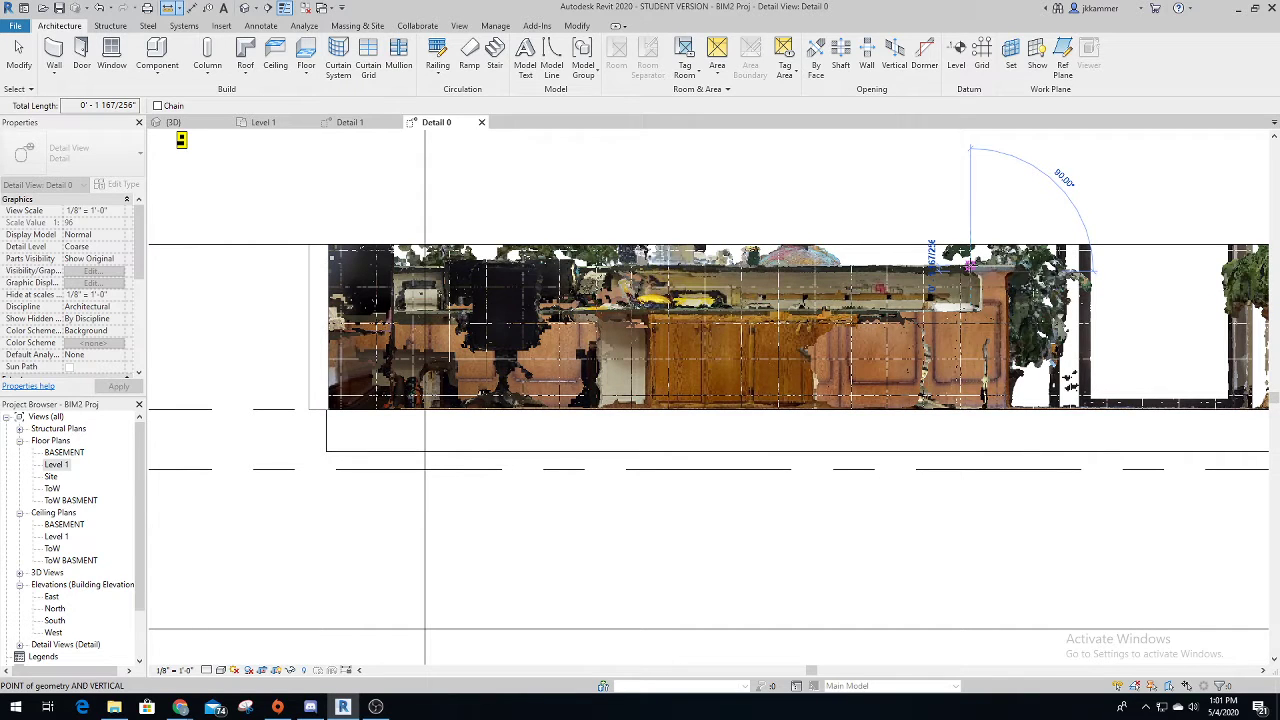
{"action": "right_click", "coordinate": [955, 250]}
{"action": "left_click", "coordinate": [975, 253]}
{"action": "left_click", "coordinate": [962, 285]}
{"action": "right_click", "coordinate": [962, 285]}
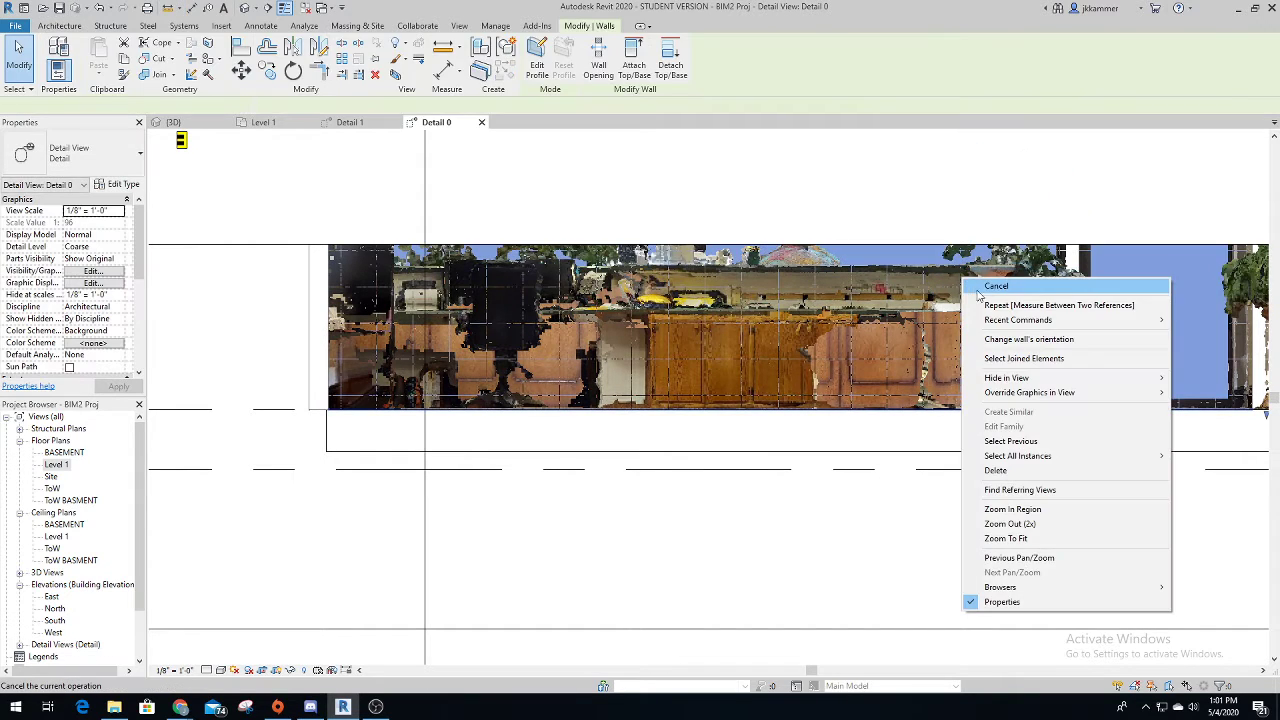
{"action": "left_click", "coordinate": [980, 284]}
Measure the vertical distance between the reception desk's lower and upper countertops.
{"action": "scroll", "coordinate": [892, 305], "scroll_direction": "up", "scroll_amount": 1}
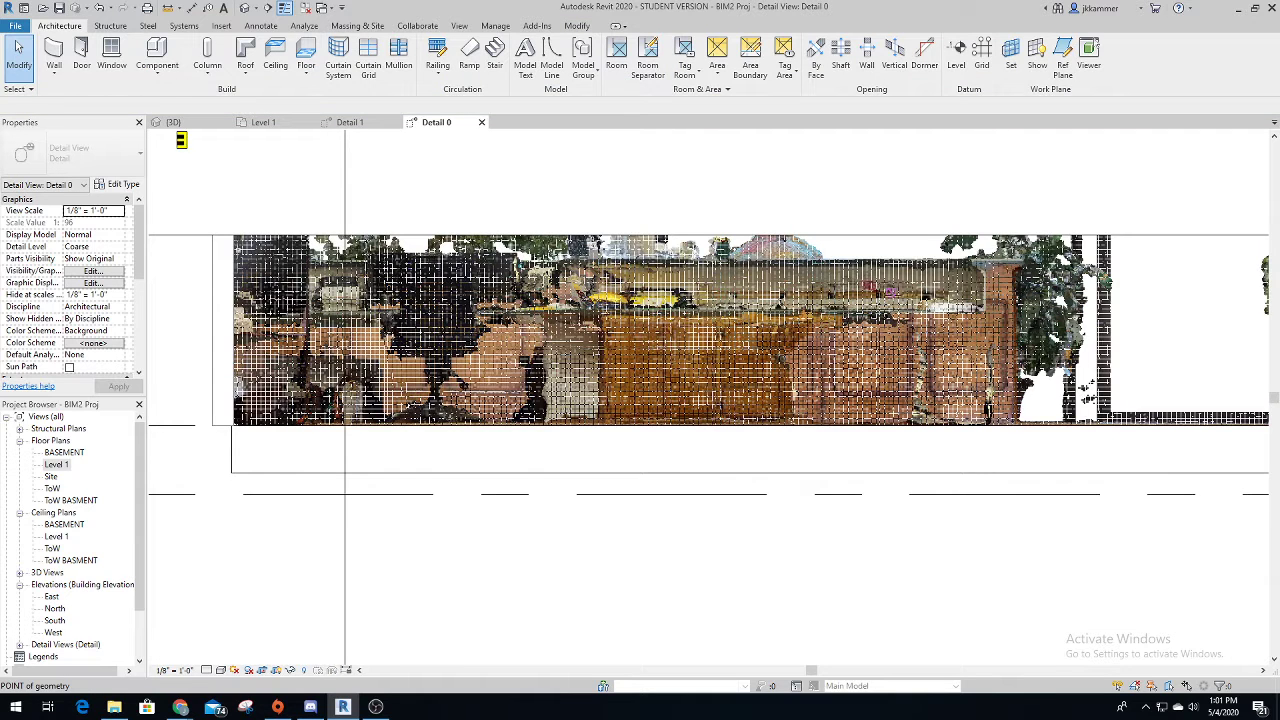
{"action": "scroll", "coordinate": [892, 300], "scroll_direction": "down", "scroll_amount": 1}
{"action": "key", "text": "m"}
{"action": "key", "text": "e"}
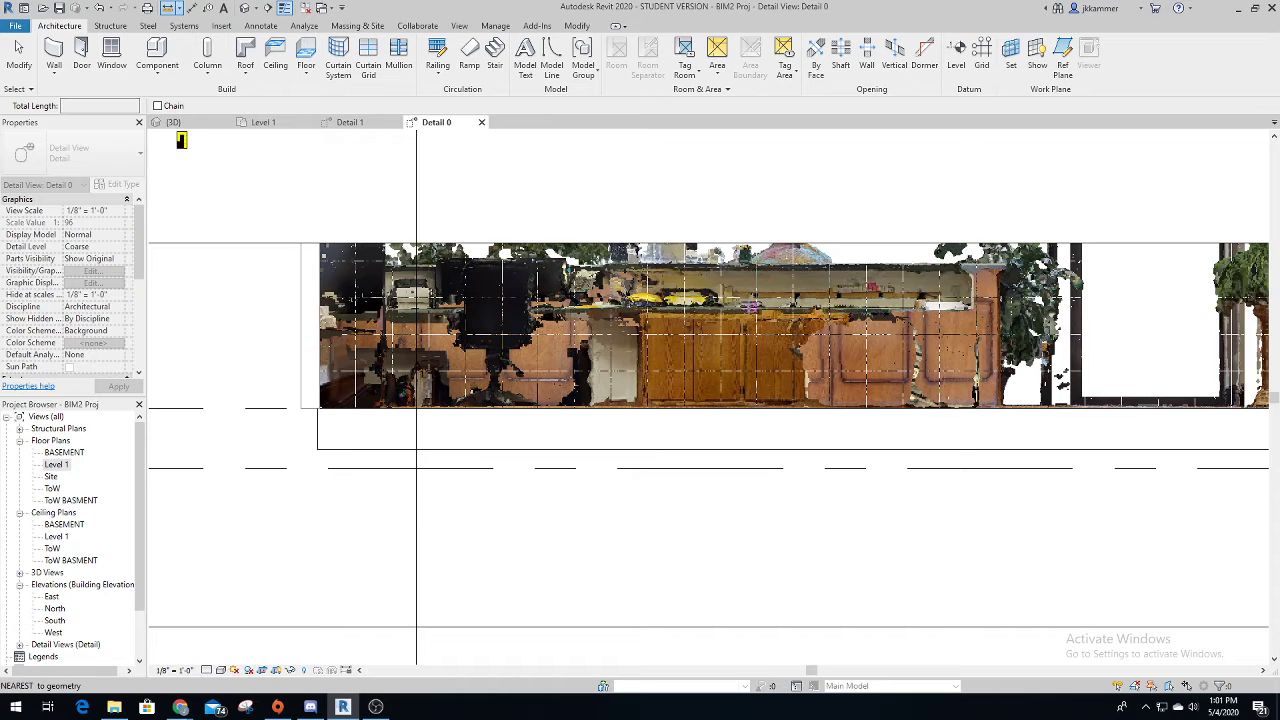
{"action": "left_click", "coordinate": [745, 308]}
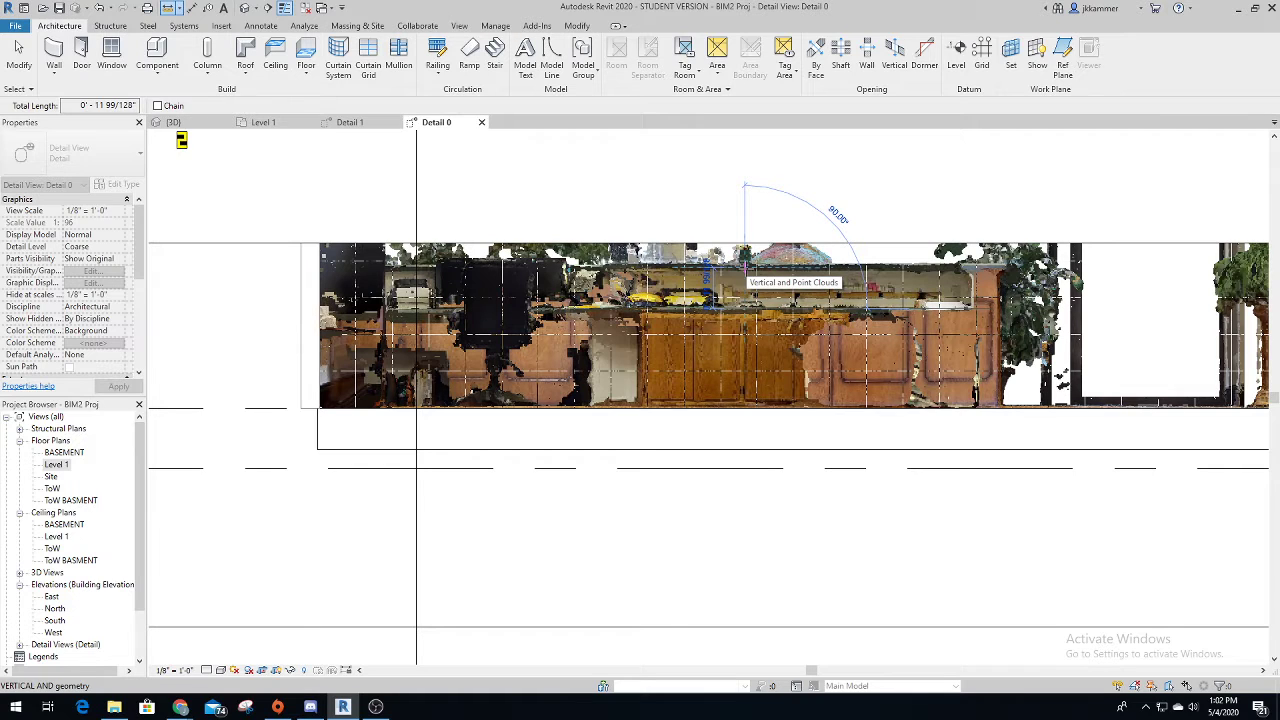
{"action": "key", "text": "Escape"}
{"action": "key", "text": "Escape"}
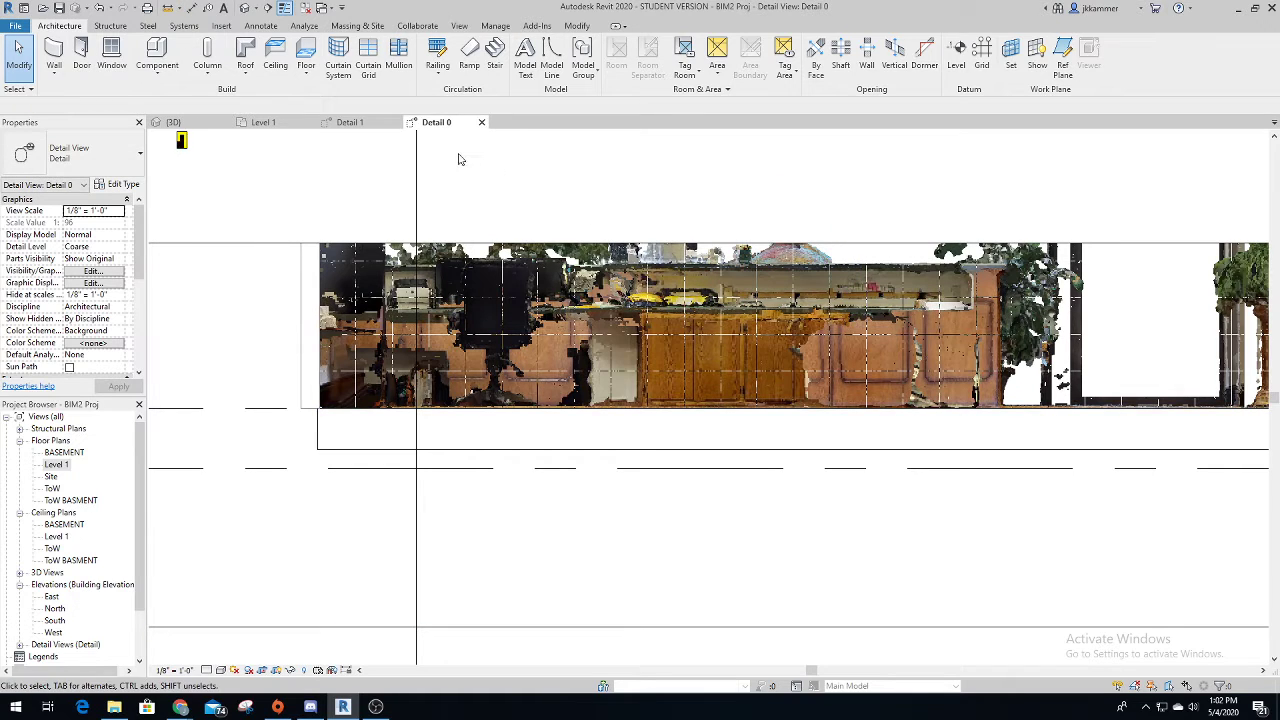
In the 3D view, start an in-place component in the Generic Models category, named Generic Models 1.
{"action": "left_click", "coordinate": [215, 127]}
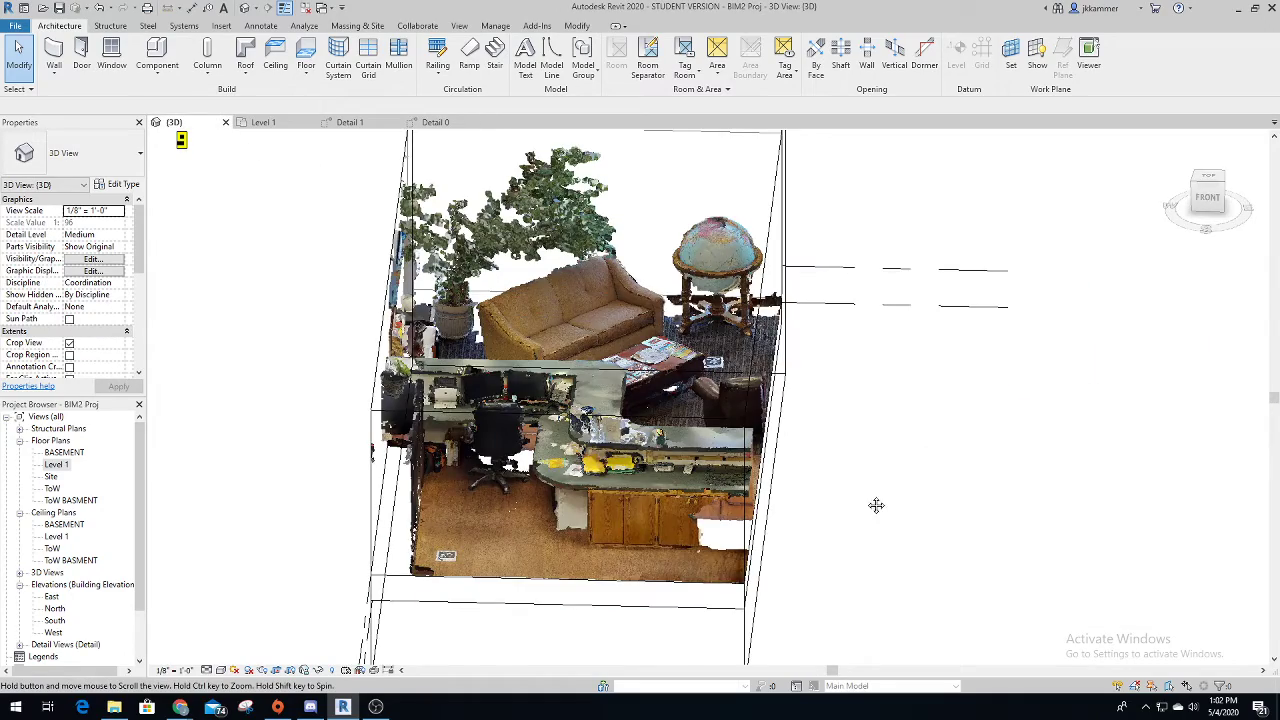
{"action": "middle_click_drag", "start_coordinate": [876, 505], "coordinate": [1001, 499], "text": "shift"}
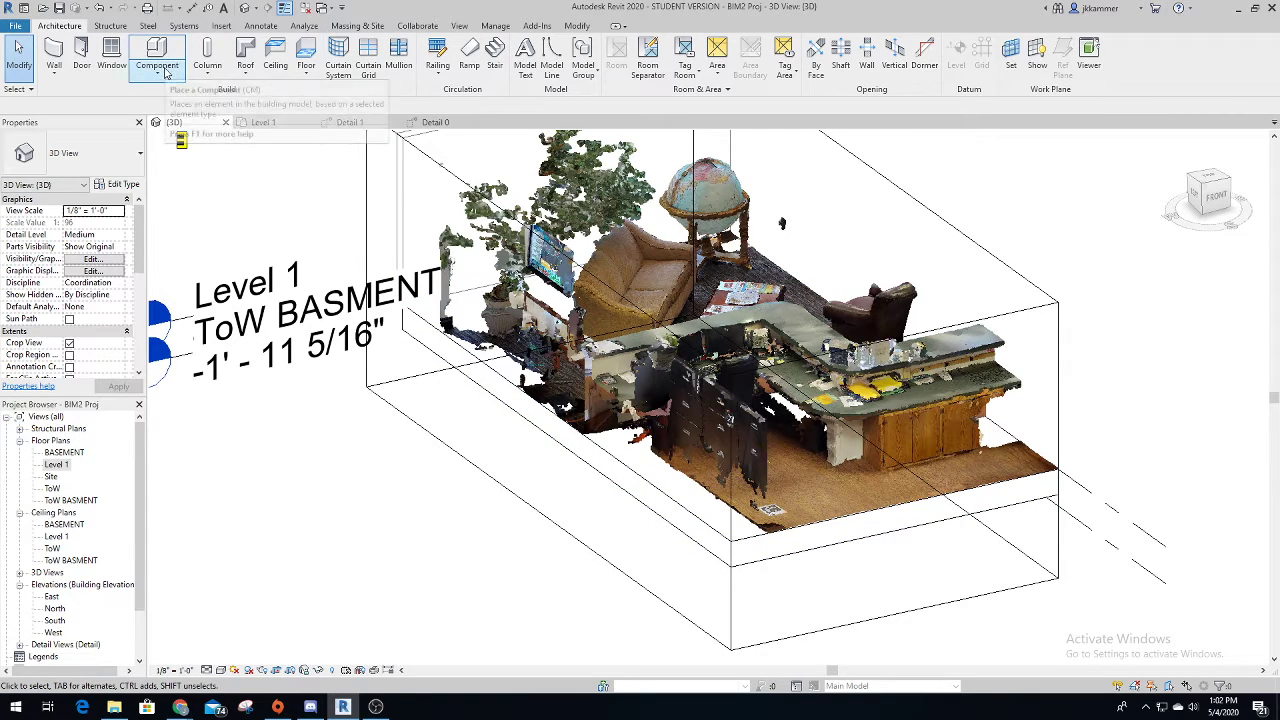
{"action": "left_click", "coordinate": [167, 75]}
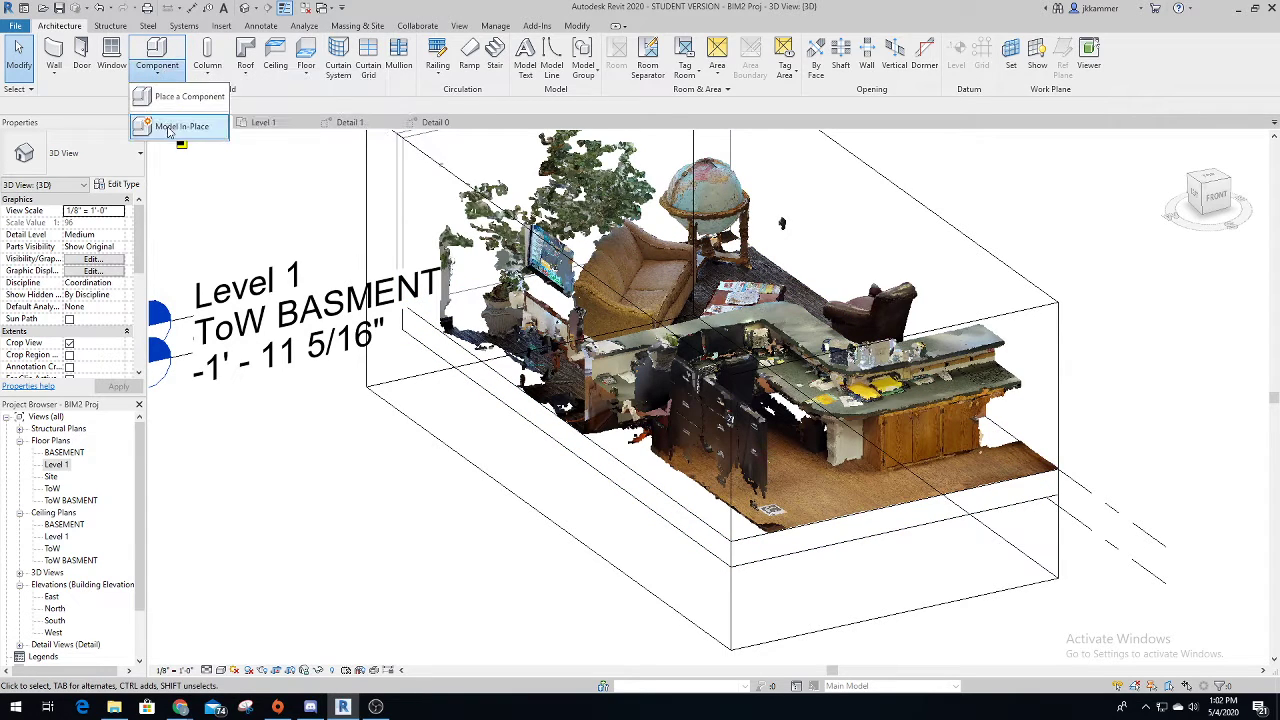
{"action": "left_click", "coordinate": [170, 128]}
{"action": "scroll", "coordinate": [588, 312], "scroll_direction": "down", "scroll_amount": 3}
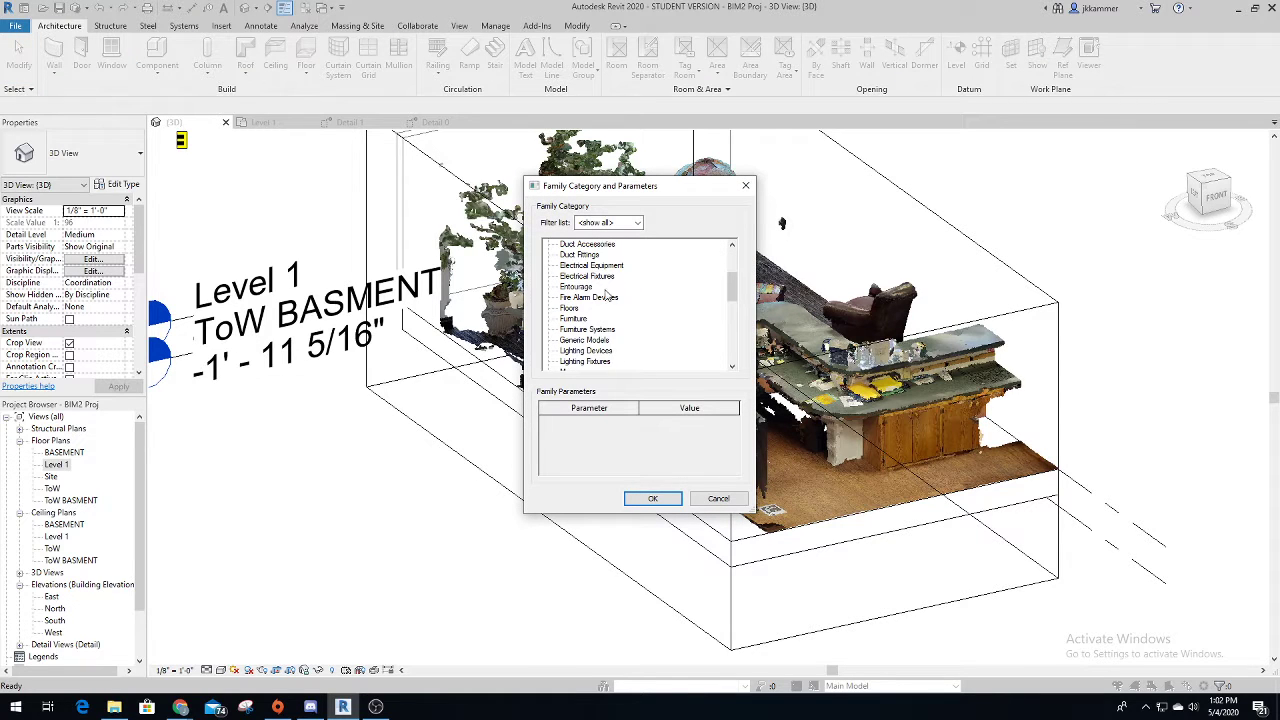
{"action": "double_click", "coordinate": [588, 342]}
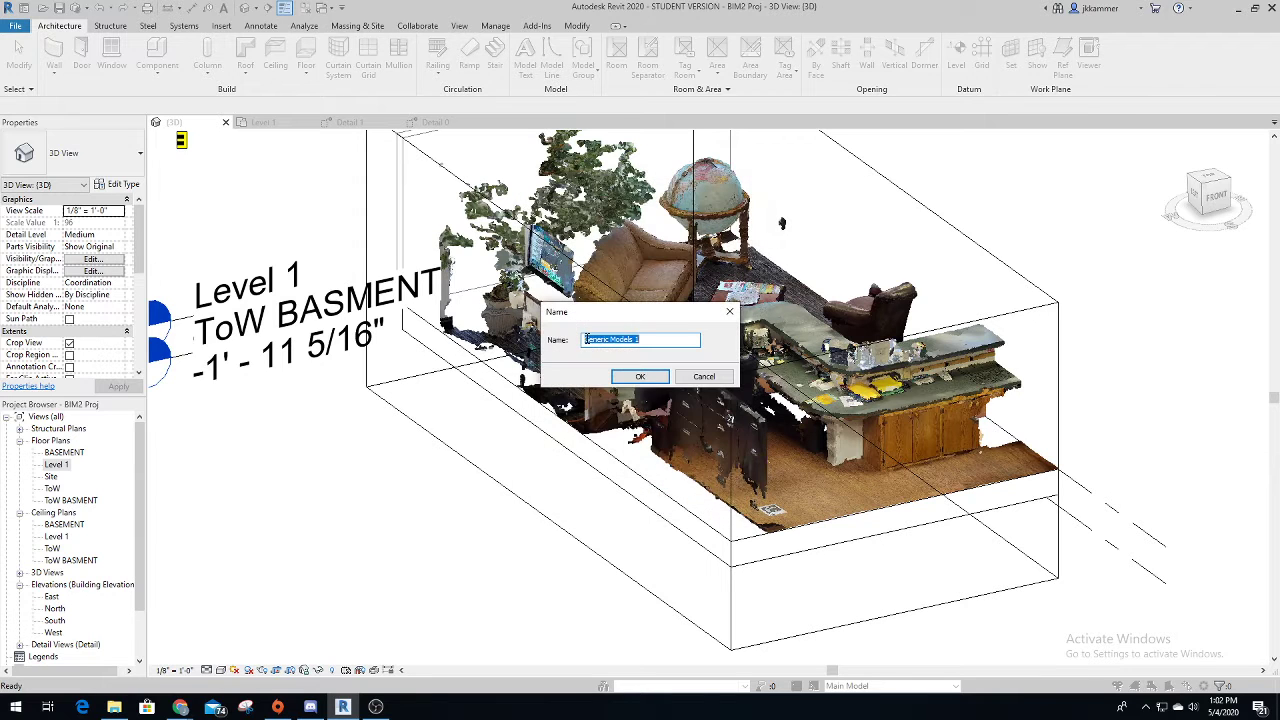
{"action": "left_click", "coordinate": [640, 376]}
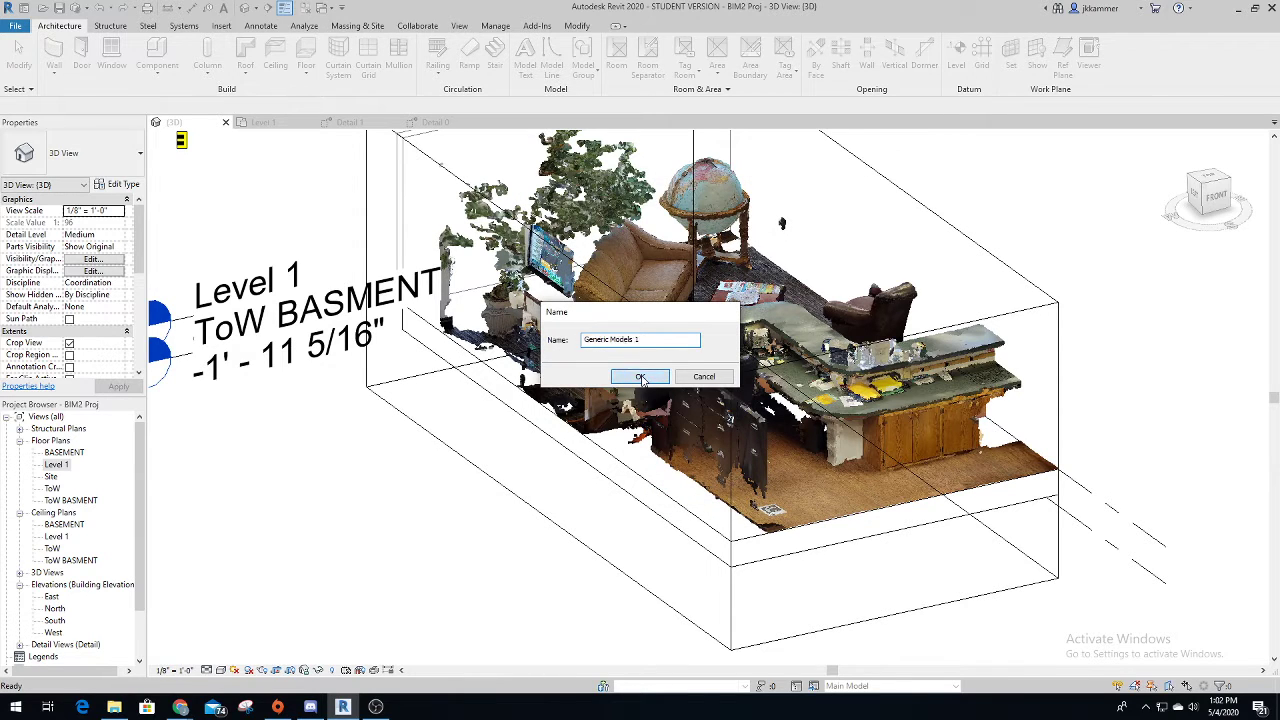
Set the work plane by picking the floor beneath the reception desk.
{"action": "scroll", "coordinate": [814, 445], "scroll_direction": "up", "scroll_amount": 2}
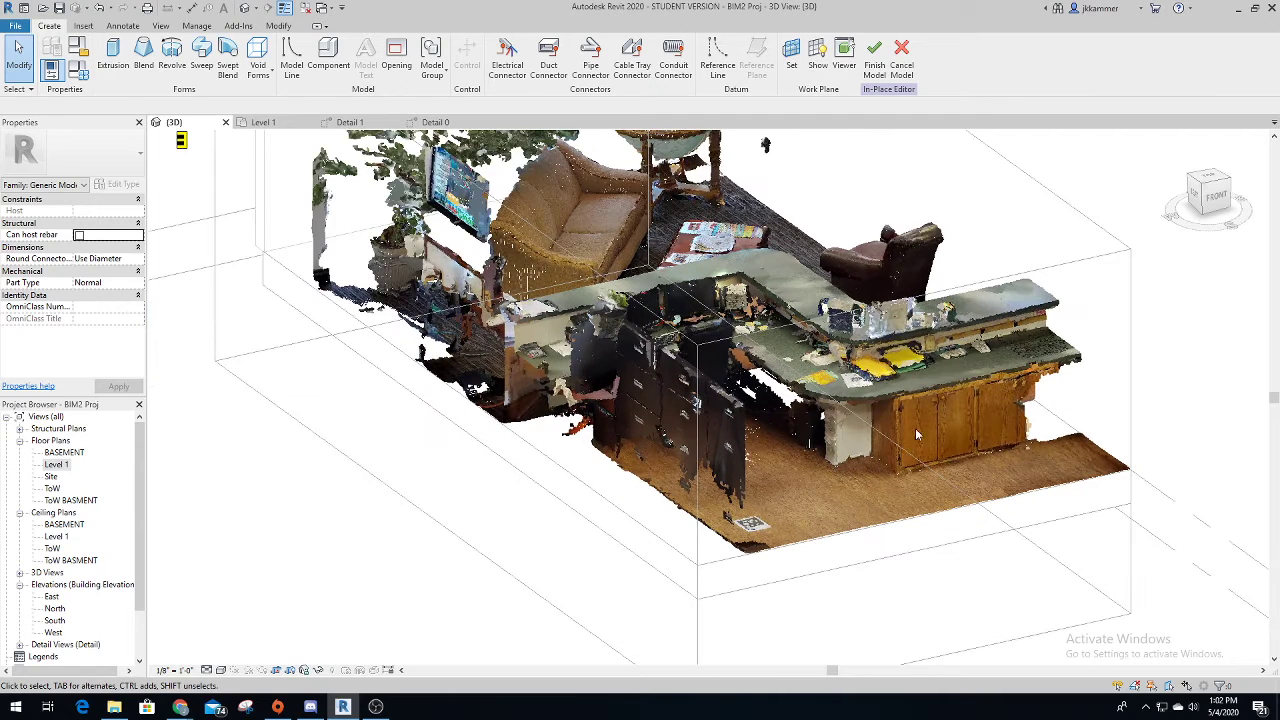
{"action": "left_click", "coordinate": [791, 62]}
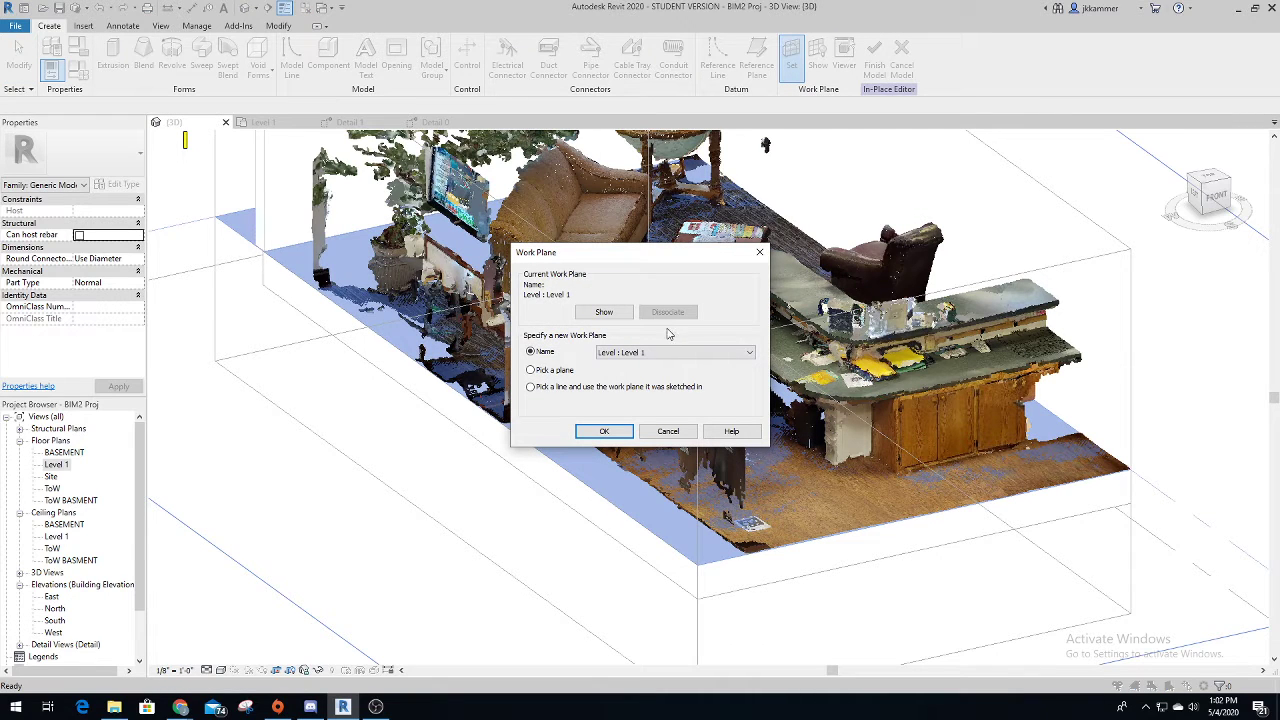
{"action": "left_click", "coordinate": [531, 371]}
{"action": "left_click", "coordinate": [604, 431]}
{"action": "left_click", "coordinate": [593, 459]}
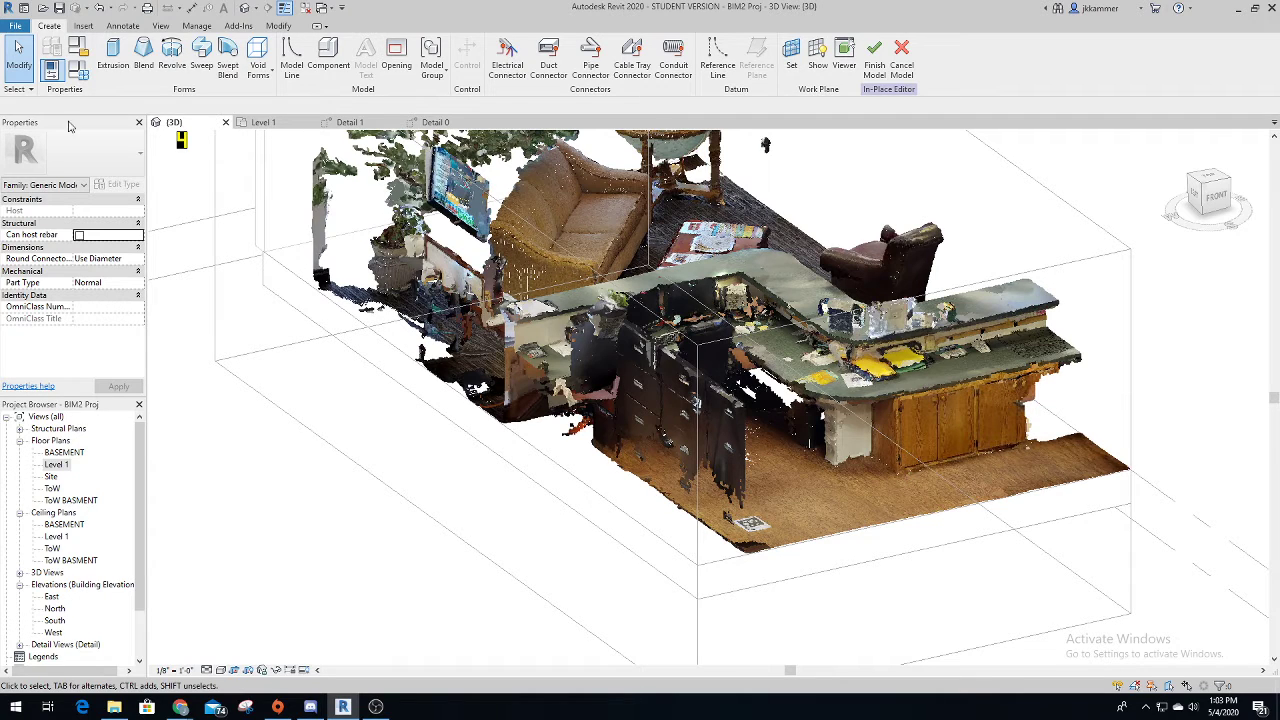
Start an extrusion and sketch its first straight line on the floor along the base of the wooden cabinets.
{"action": "left_click", "coordinate": [113, 55]}
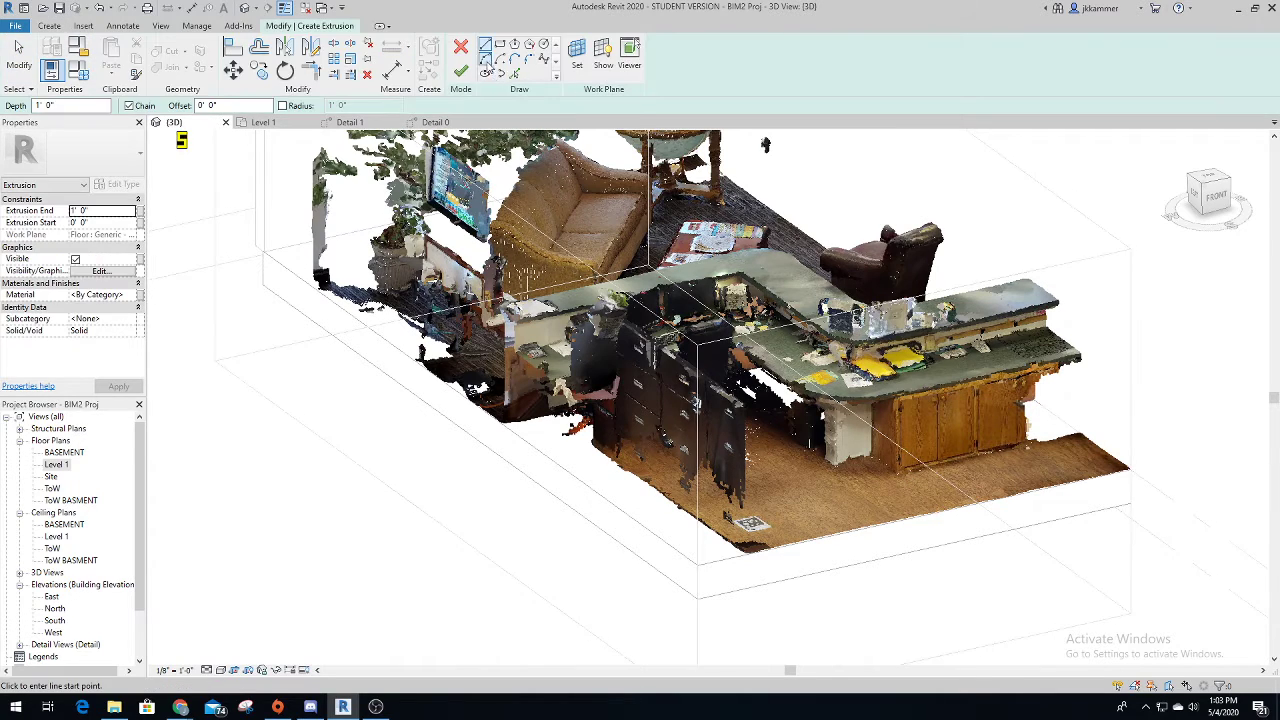
{"action": "left_click", "coordinate": [894, 473]}
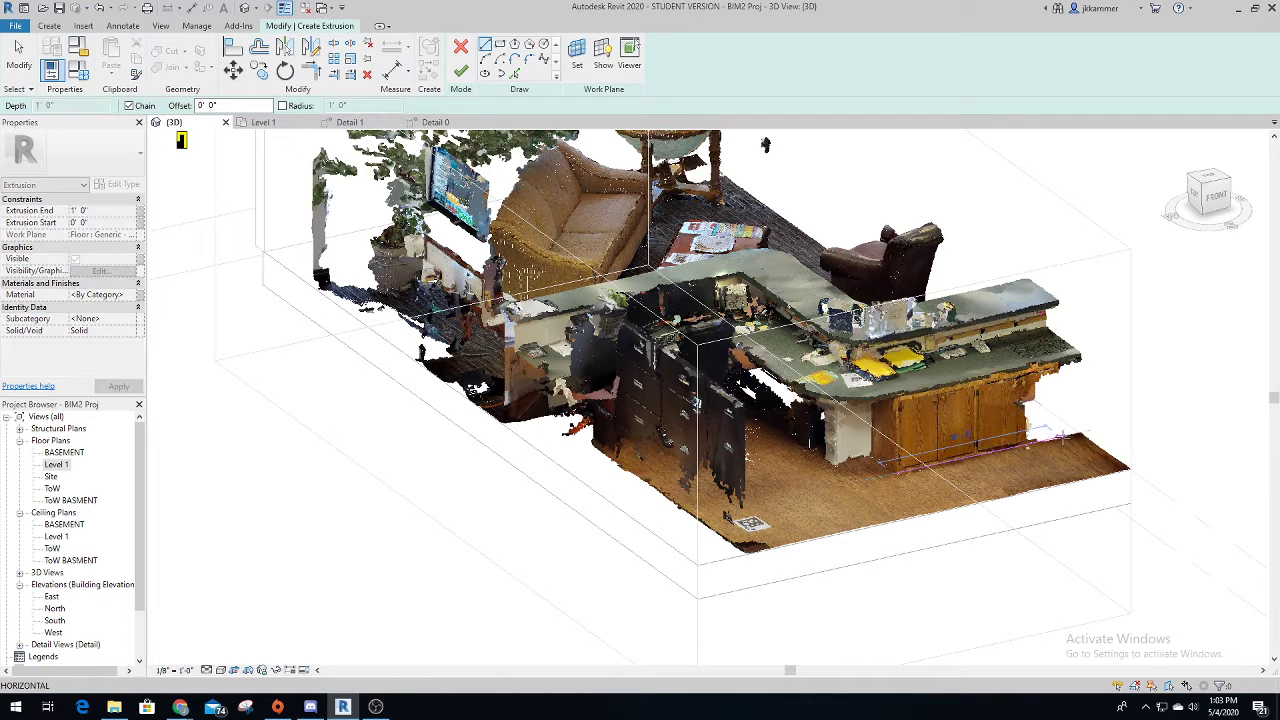
{"action": "left_click", "coordinate": [1080, 433]}
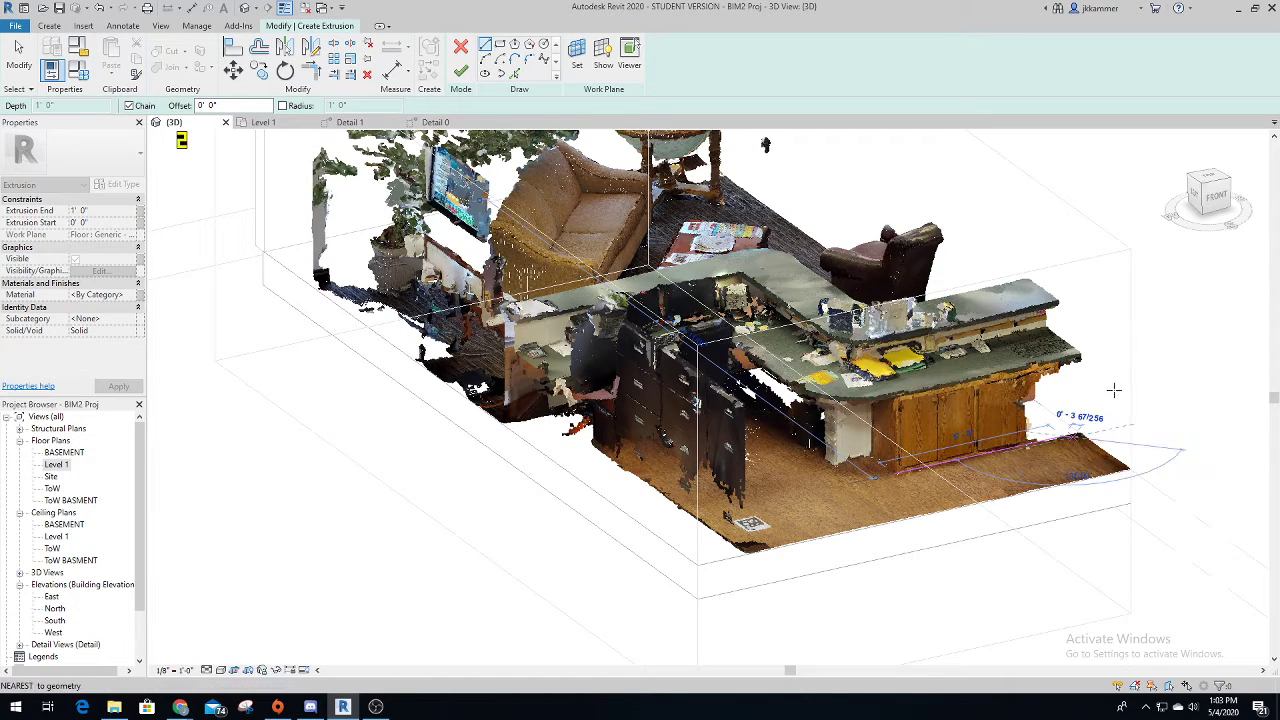
{"action": "key", "text": "Escape"}
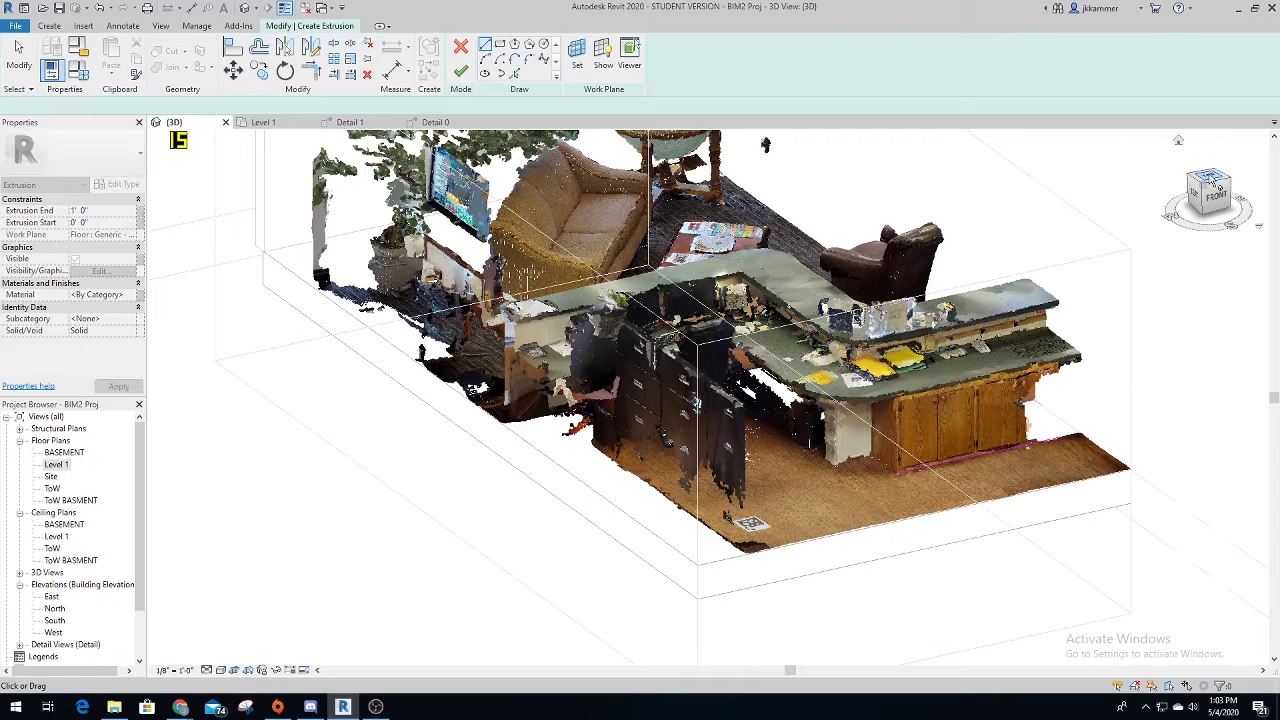
From the top view, extend the sketch across the desk's cabinet end and along its lobby side to the rounded outer corner.
{"action": "left_click", "coordinate": [1210, 180]}
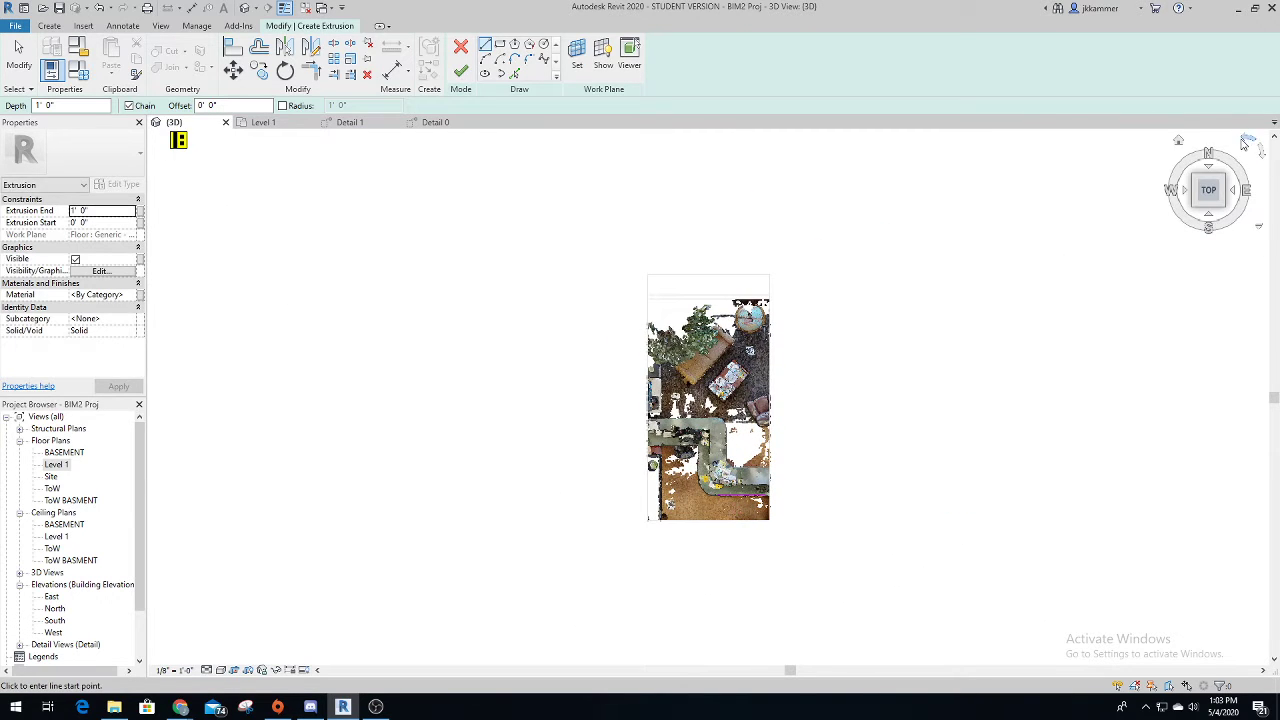
{"action": "middle_click_drag", "start_coordinate": [1070, 341], "coordinate": [890, 376], "text": "shift"}
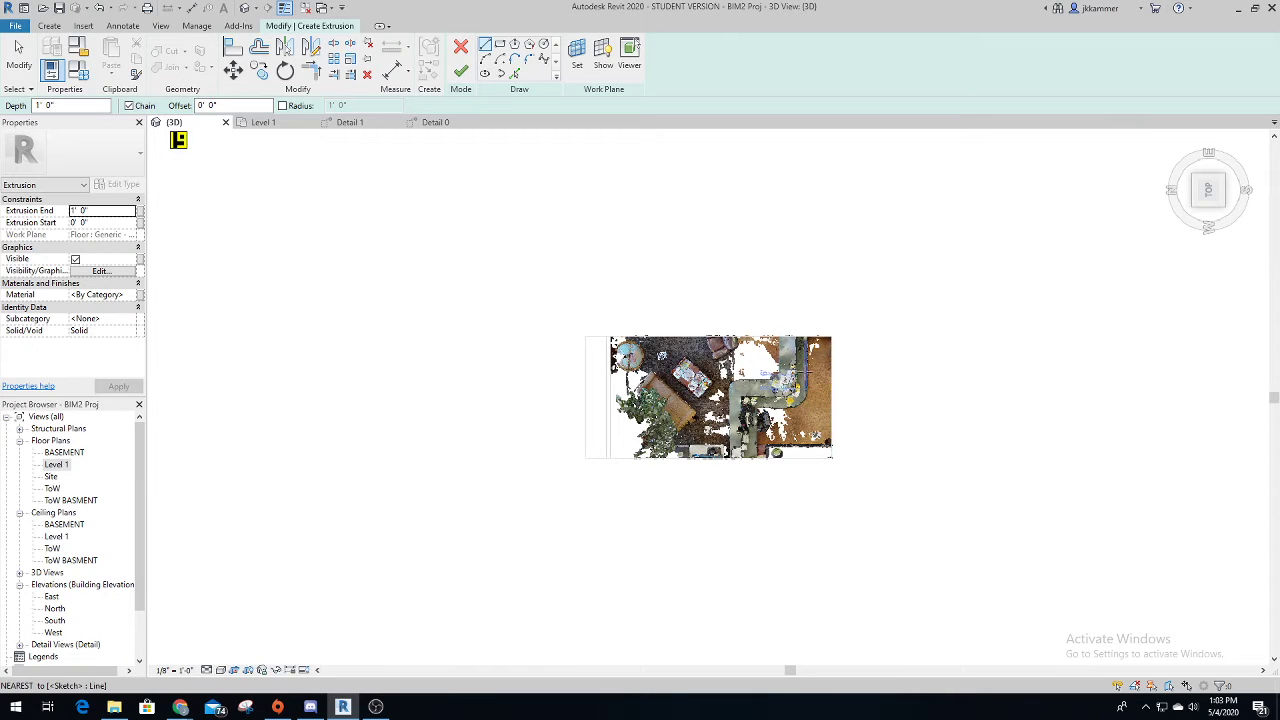
{"action": "scroll", "coordinate": [806, 376], "scroll_direction": "up", "scroll_amount": 5}
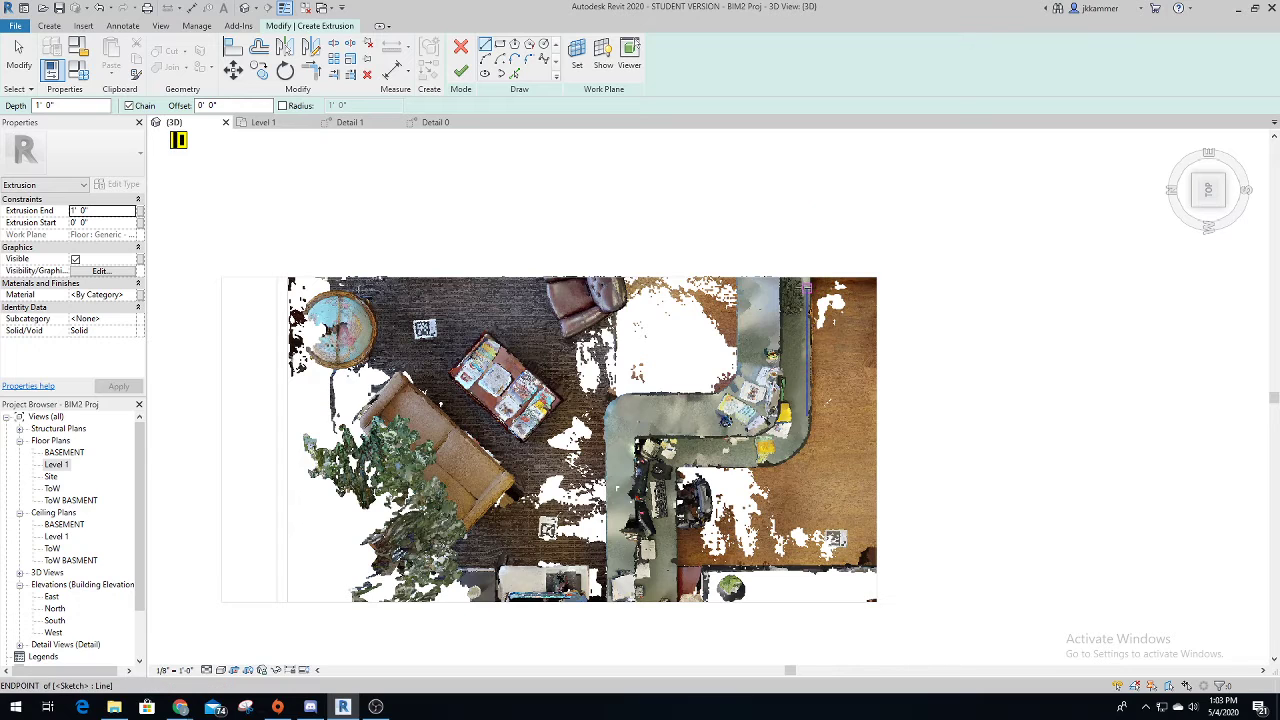
{"action": "scroll", "coordinate": [806, 288], "scroll_direction": "up", "scroll_amount": 1}
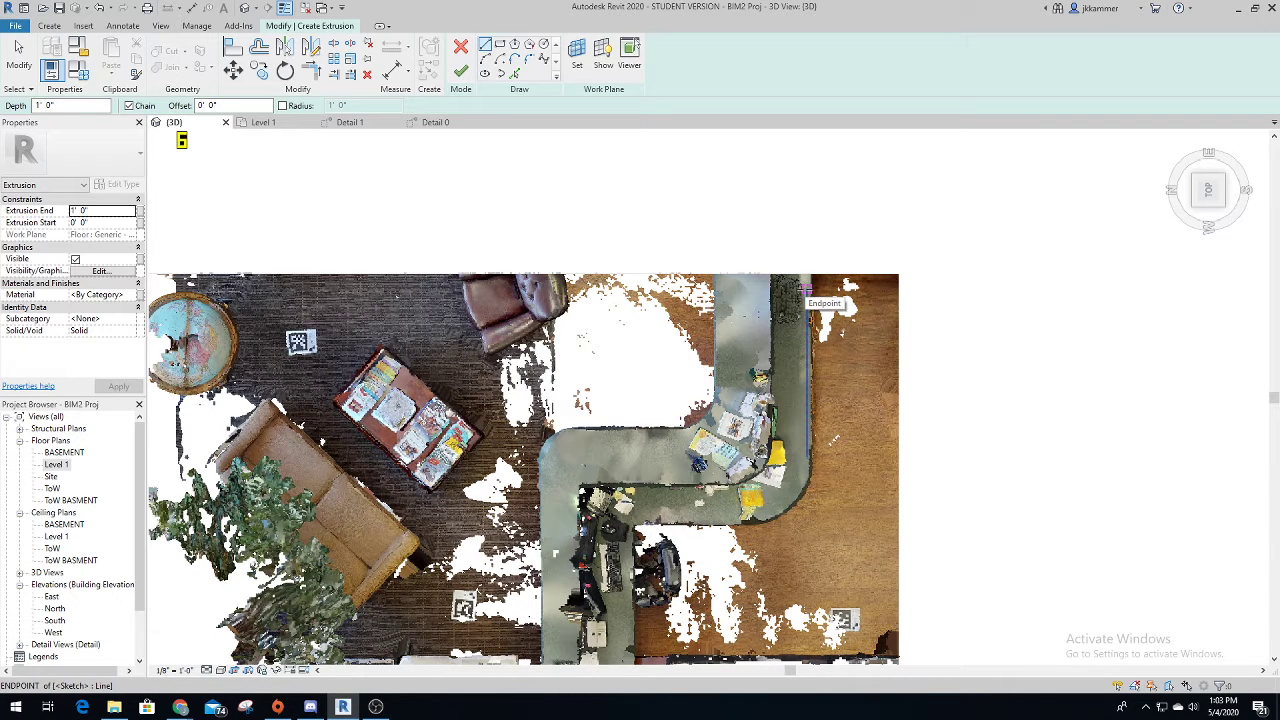
{"action": "left_click", "coordinate": [806, 290]}
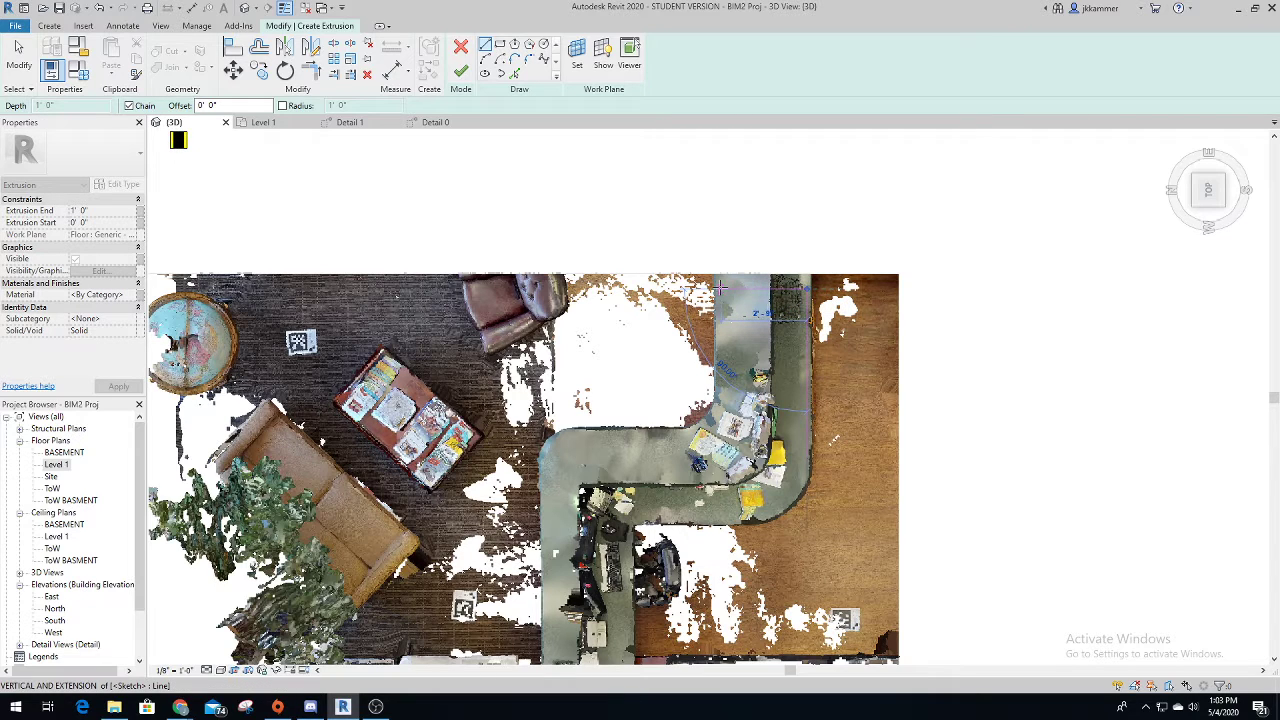
{"action": "left_click", "coordinate": [719, 289]}
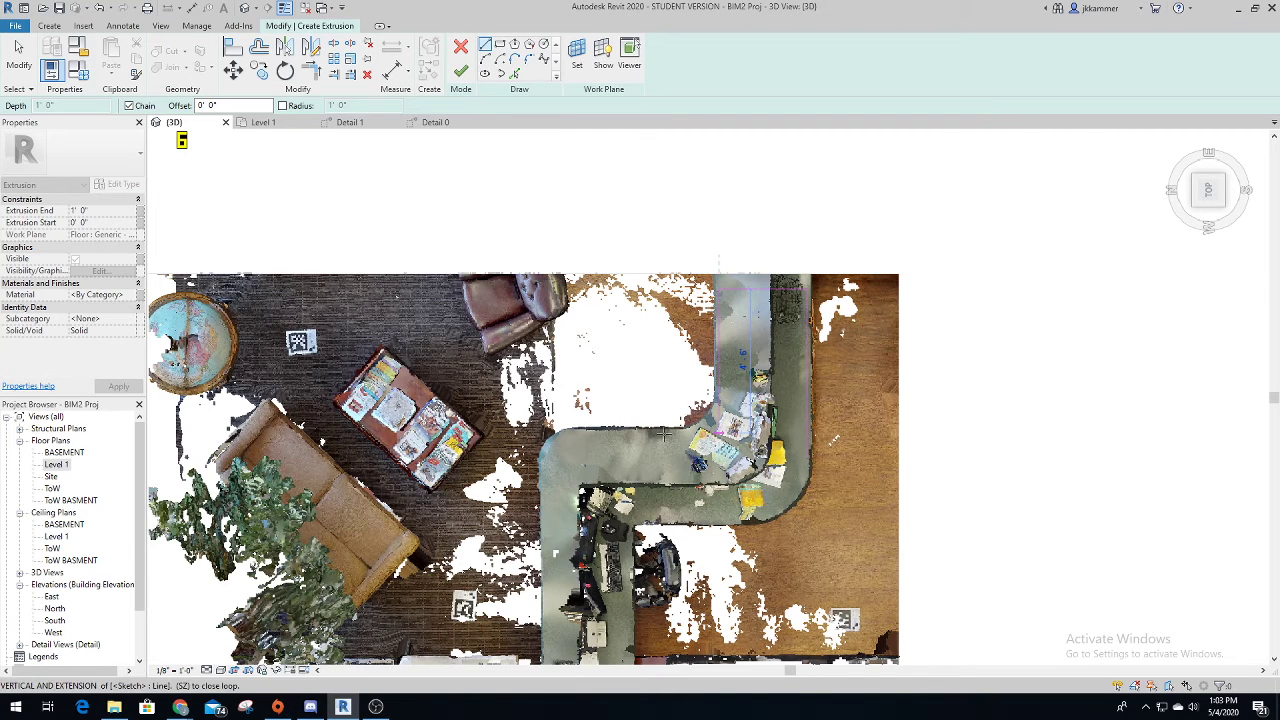
{"action": "left_click", "coordinate": [719, 434]}
{"action": "left_click", "coordinate": [588, 433]}
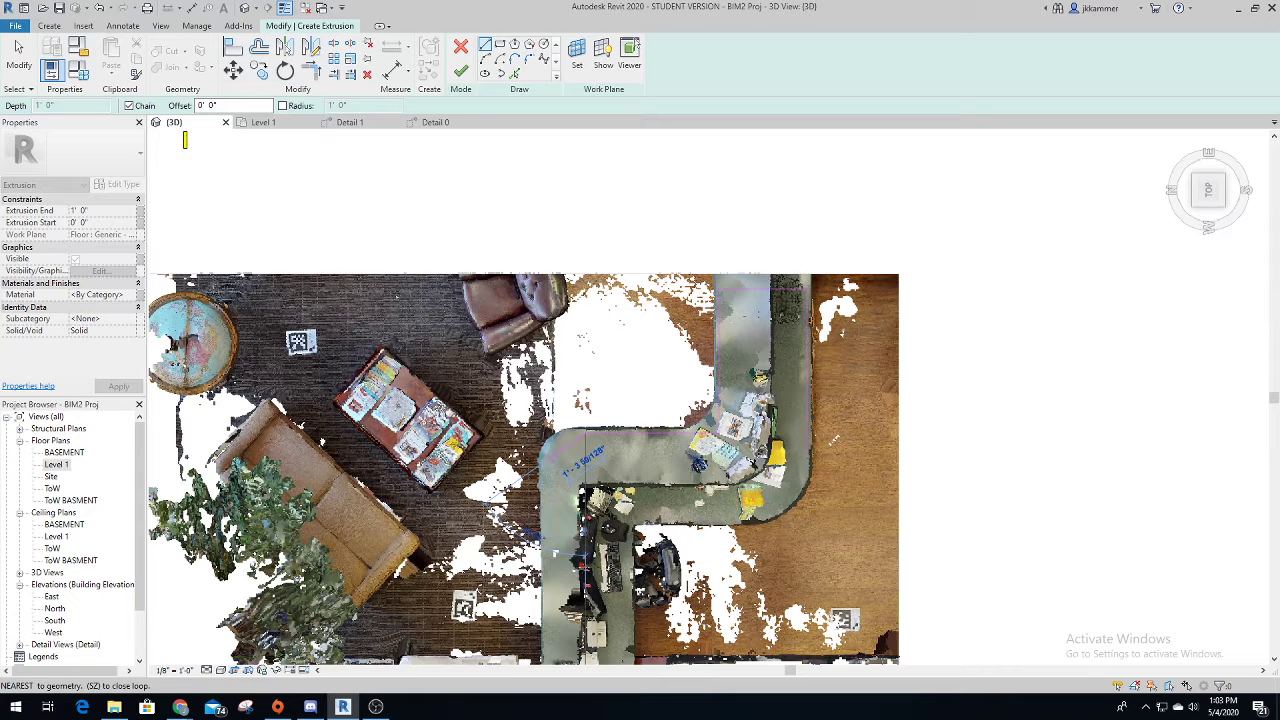
Complete the desk outline with angled corners, running down to the scan's edge and back along the inner side, and finish the sketch.
{"action": "scroll", "coordinate": [554, 540], "scroll_direction": "down", "scroll_amount": 3}
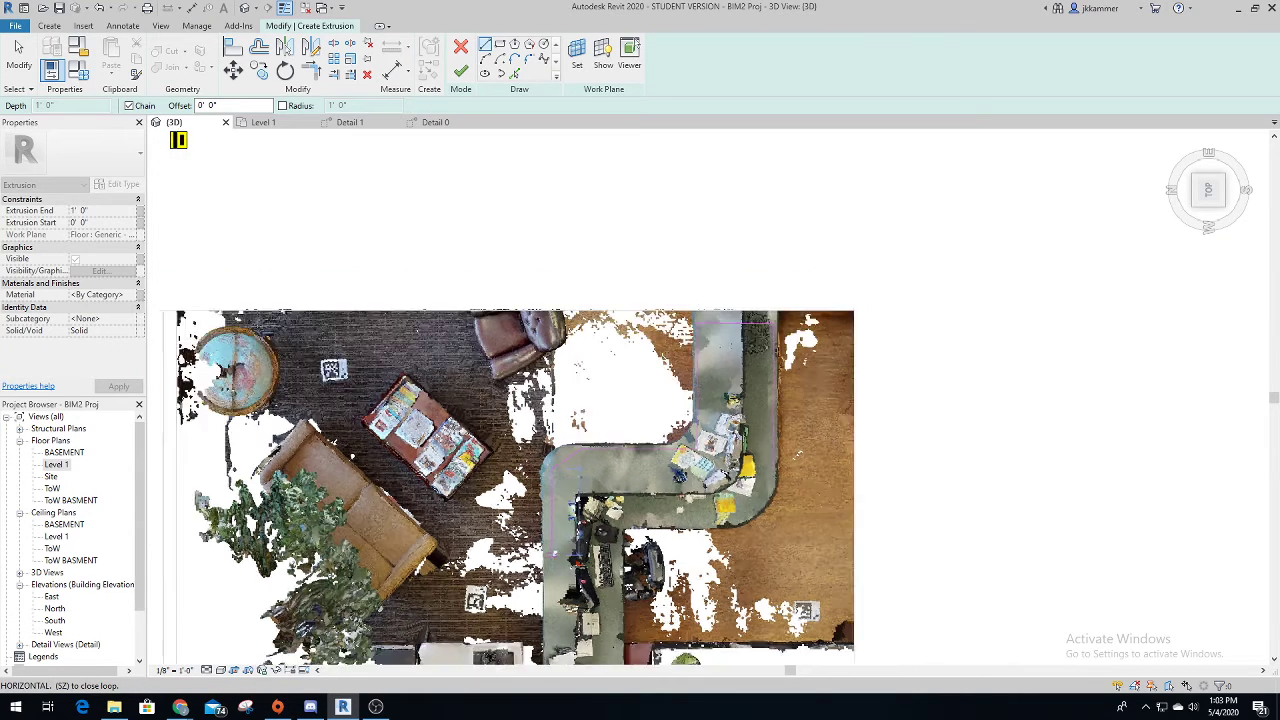
{"action": "middle_click_drag", "start_coordinate": [553, 640], "coordinate": [535, 516]}
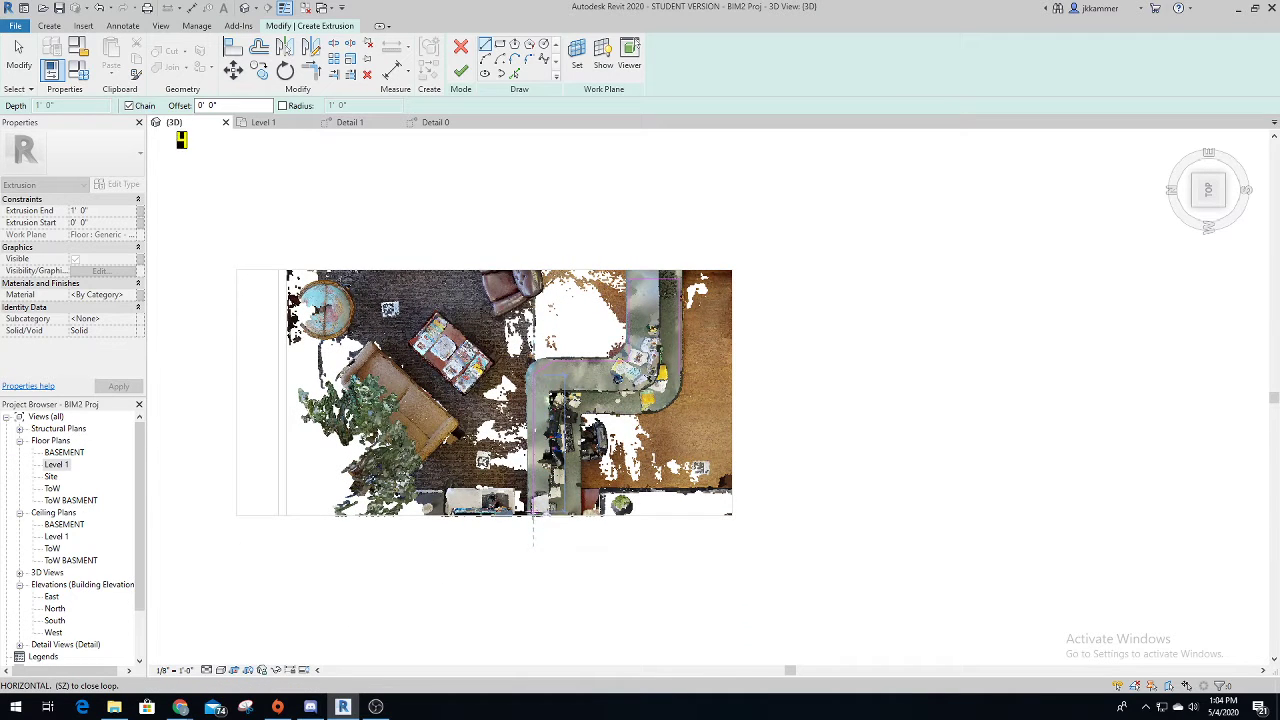
{"action": "scroll", "coordinate": [533, 515], "scroll_direction": "up", "scroll_amount": 4}
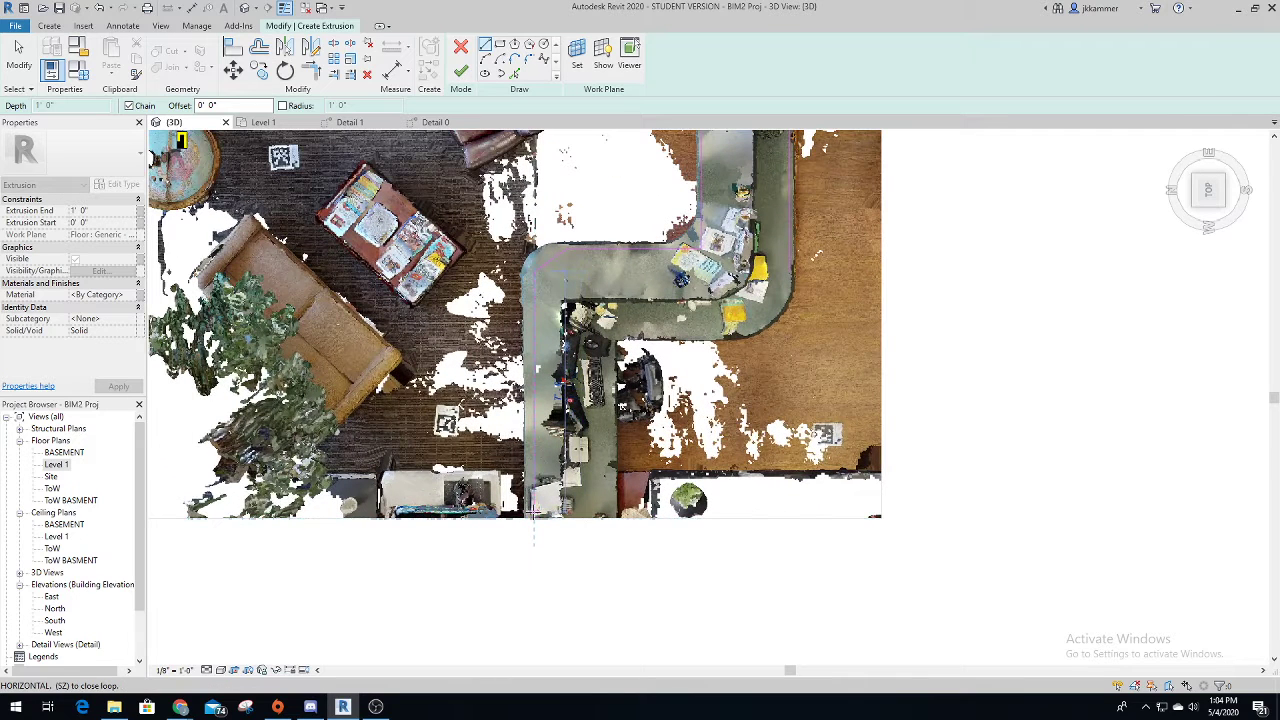
{"action": "left_click", "coordinate": [534, 516]}
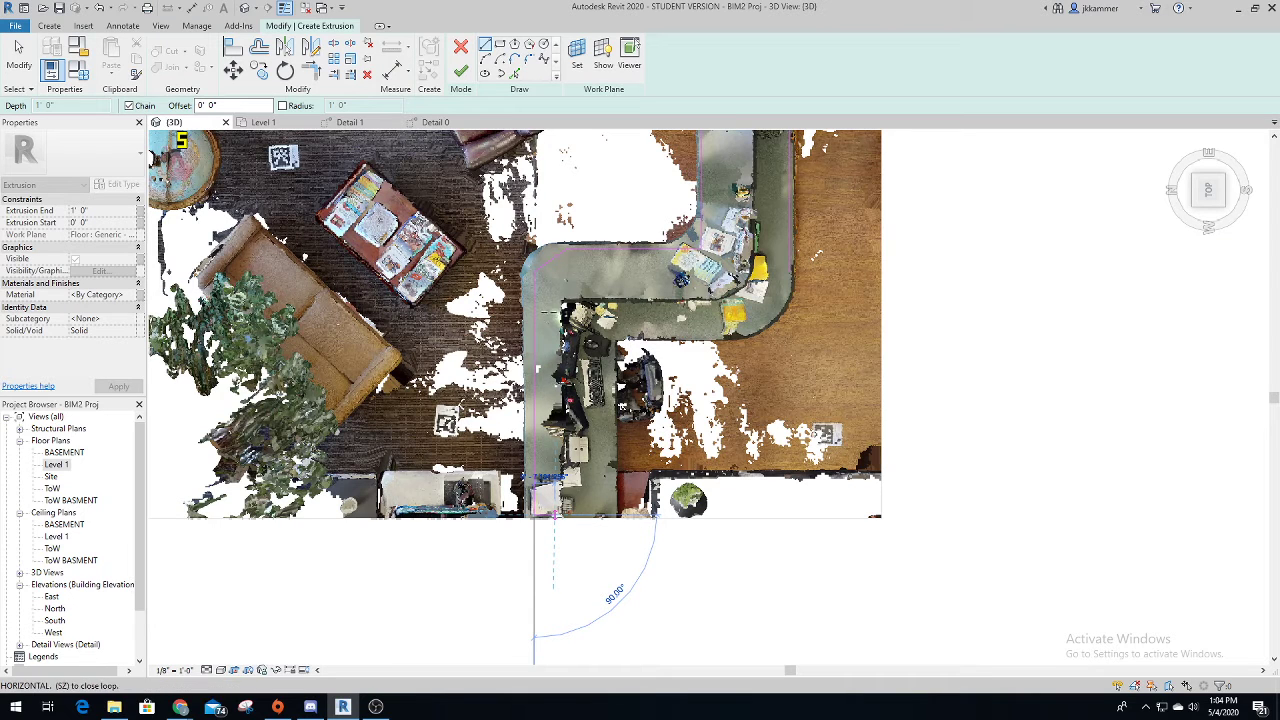
{"action": "left_click", "coordinate": [554, 516]}
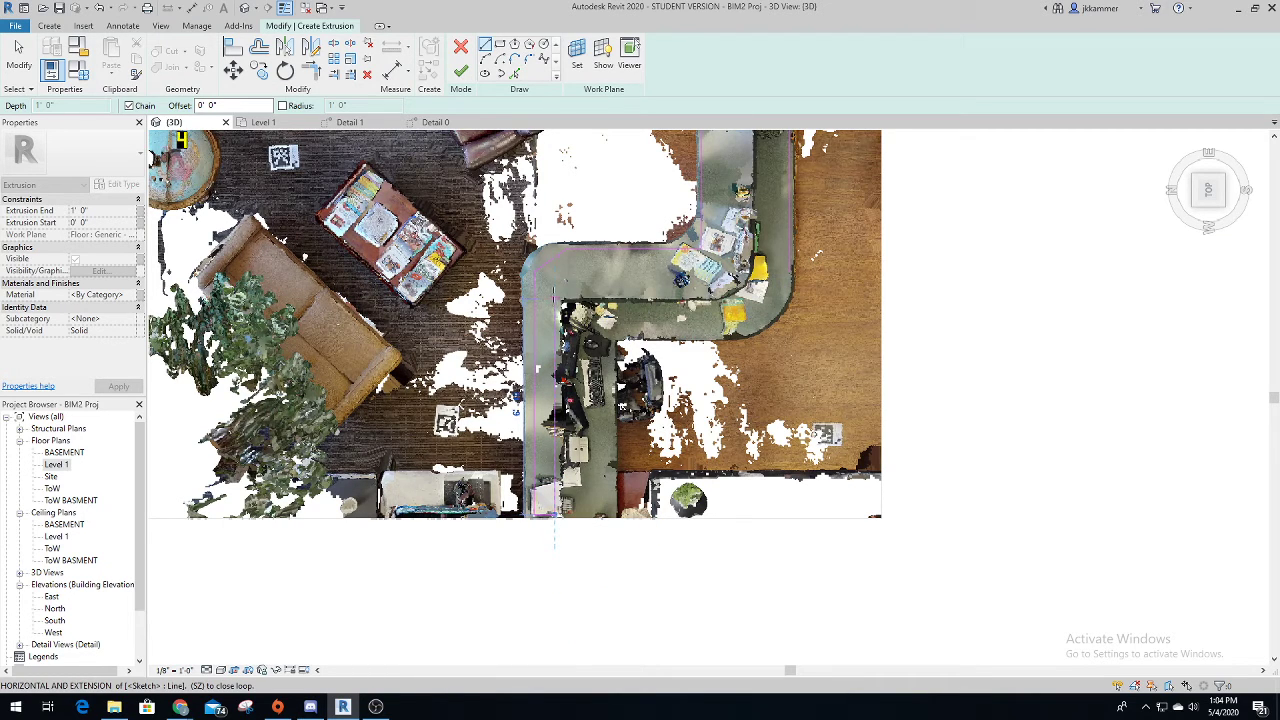
{"action": "left_click", "coordinate": [556, 297]}
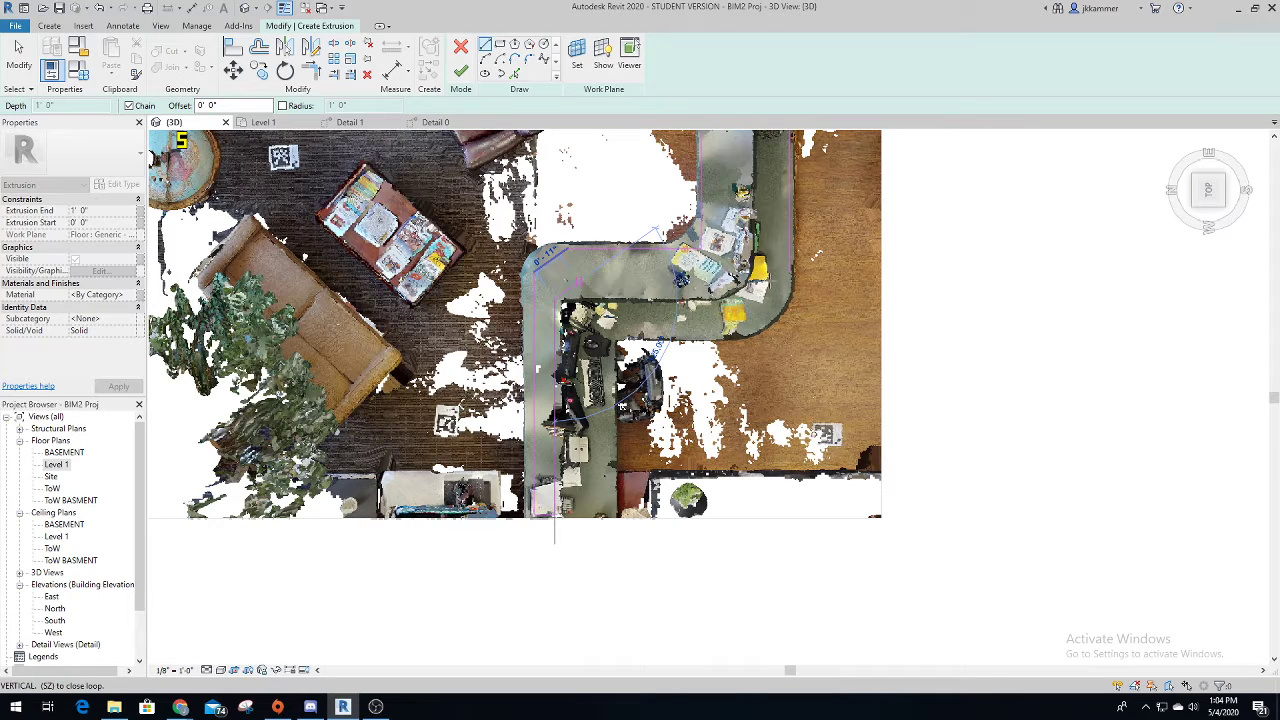
{"action": "left_click", "coordinate": [790, 272]}
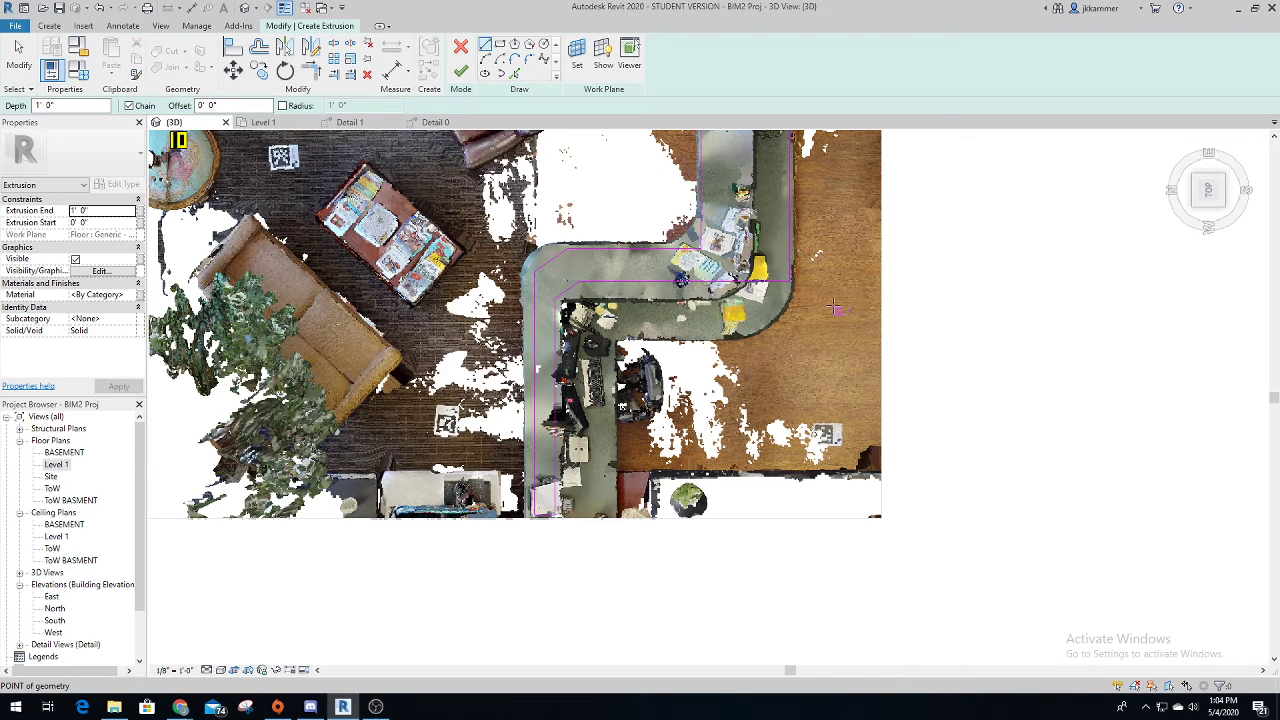
{"action": "key", "text": "Escape"}
{"action": "scroll", "coordinate": [760, 262], "scroll_direction": "down", "scroll_amount": 1}
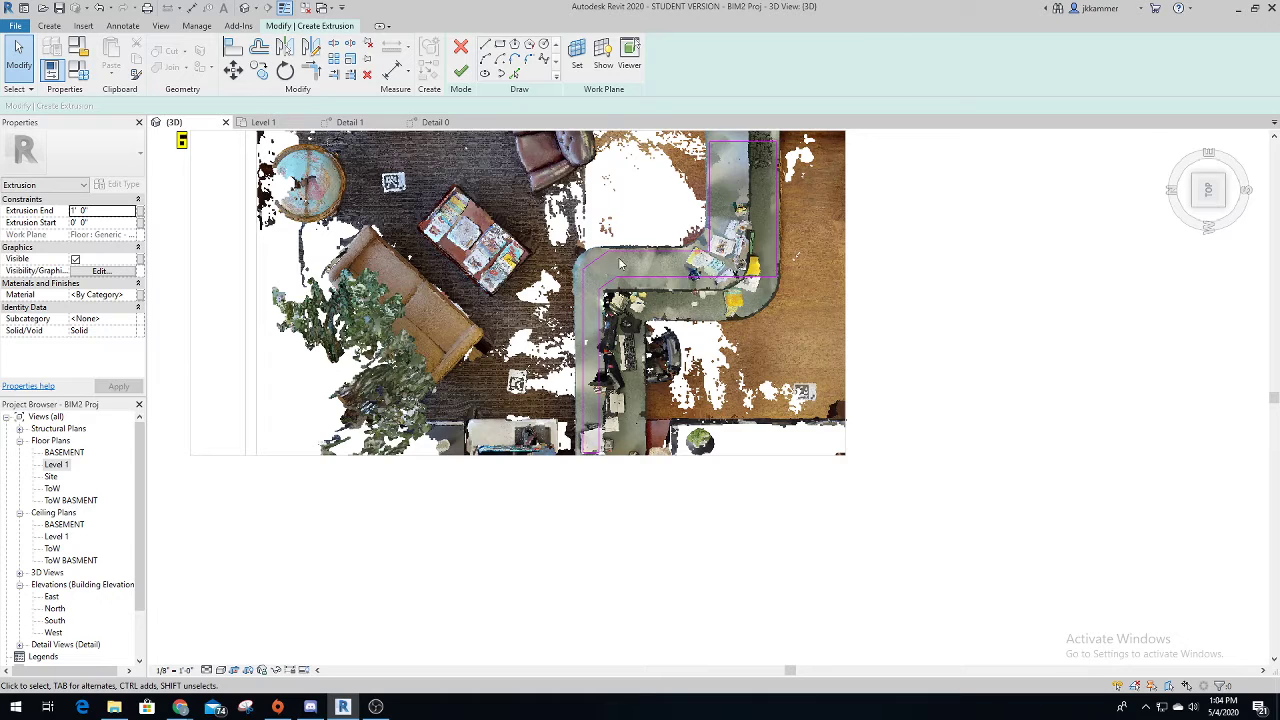
{"action": "left_click", "coordinate": [460, 71]}
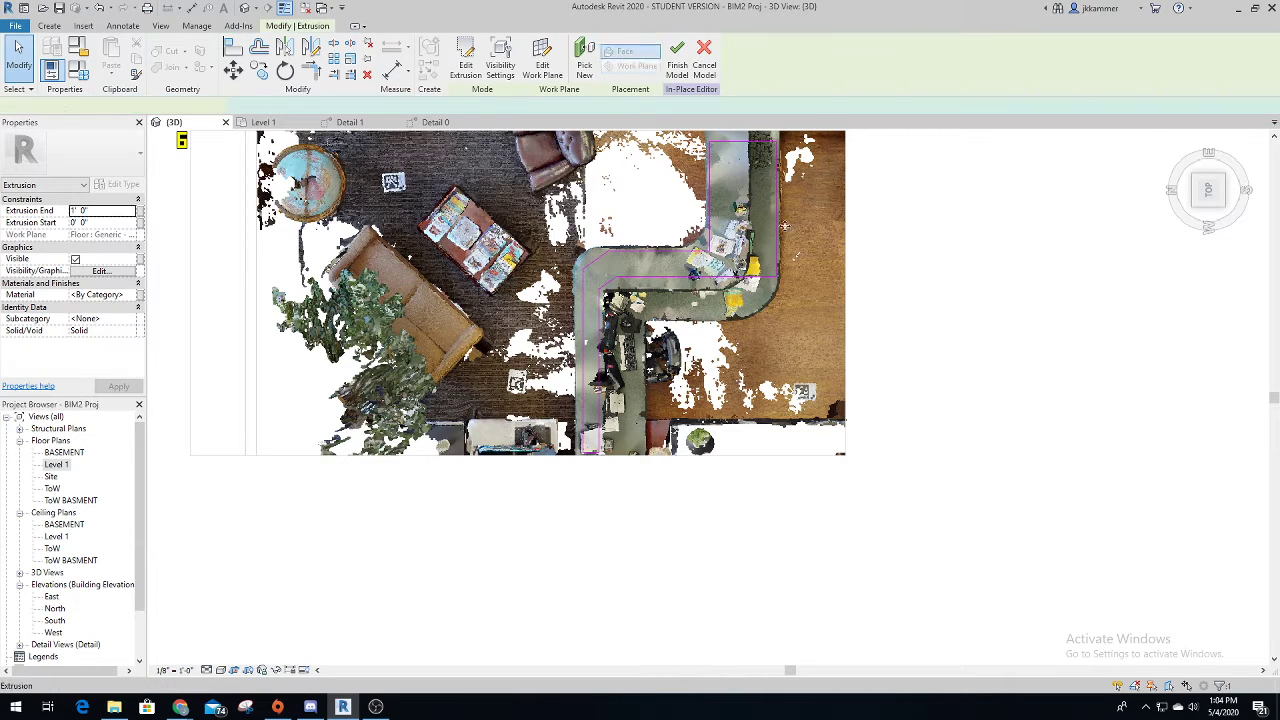
Set the desk base extrusion's depth to the measured cabinet height and finish the in-place model.
{"action": "left_click", "coordinate": [774, 224]}
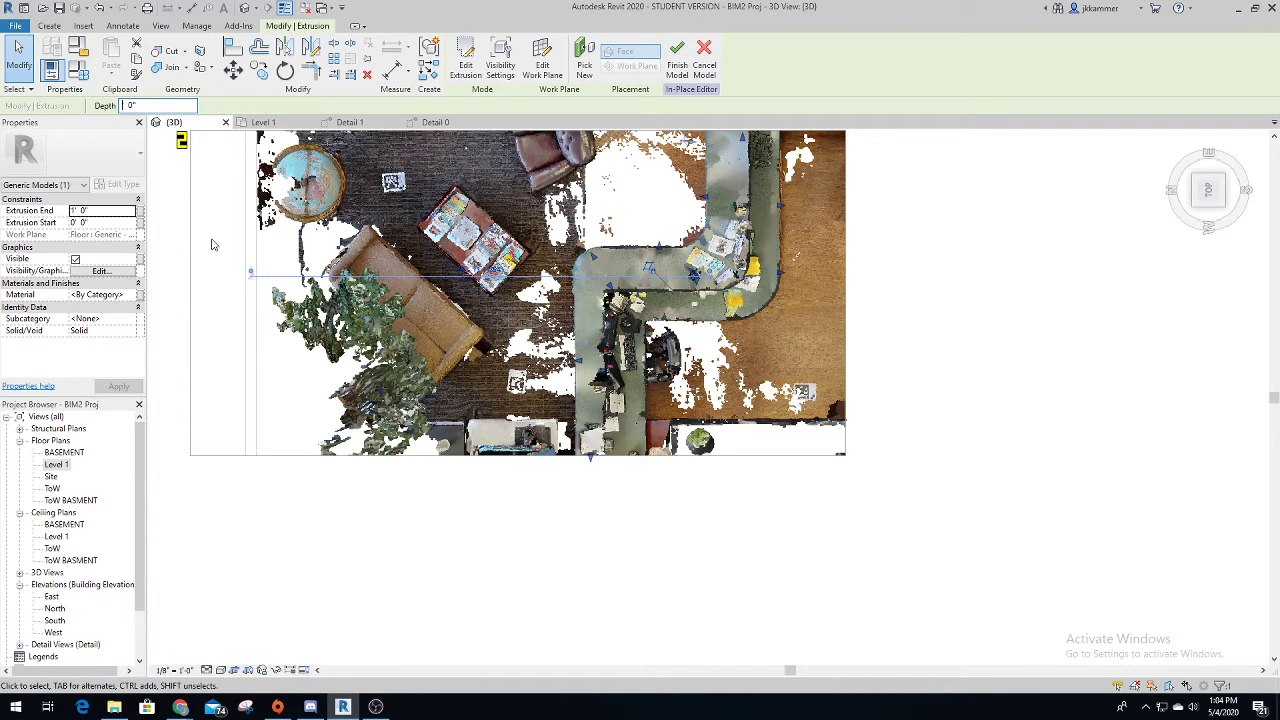
{"action": "type", "text": "2"}
{"action": "left_click", "coordinate": [677, 62]}
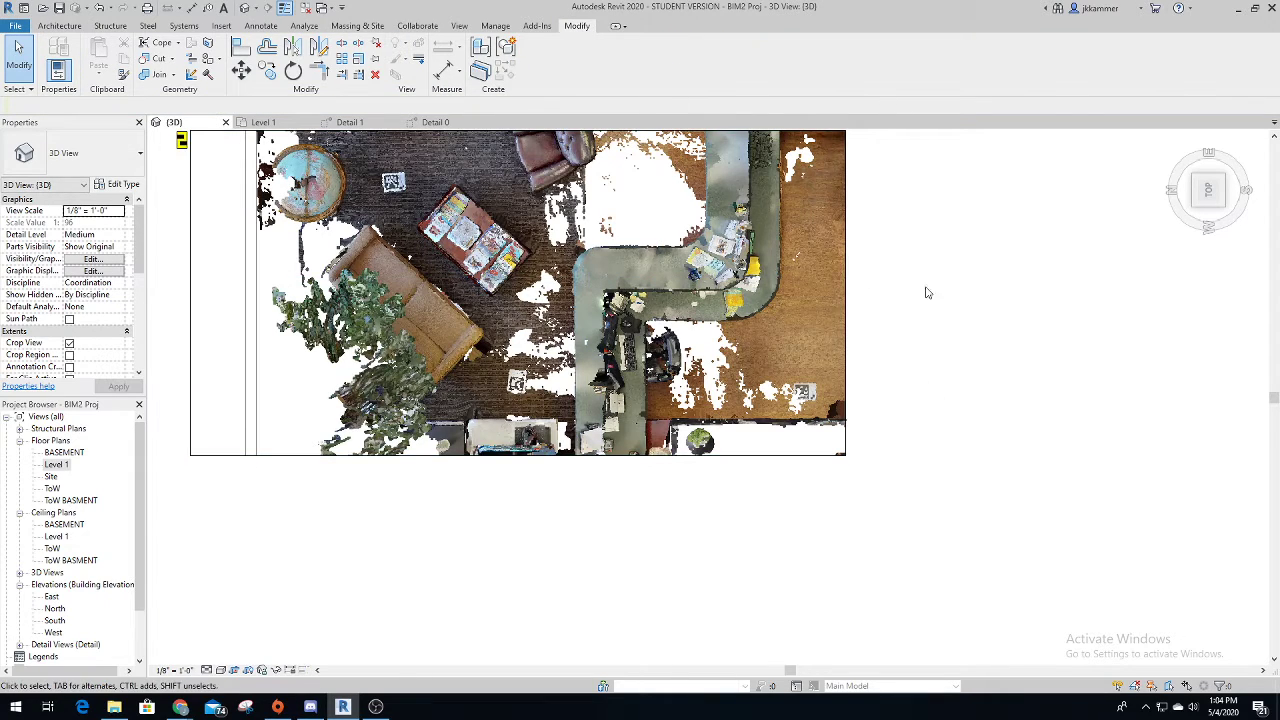
Start a new in-place model in the Generic Models category and accept its name.
{"action": "middle_click_drag", "start_coordinate": [993, 284], "coordinate": [862, 158], "text": "shift"}
{"action": "middle_click_drag", "start_coordinate": [866, 560], "coordinate": [678, 410], "text": "shift"}
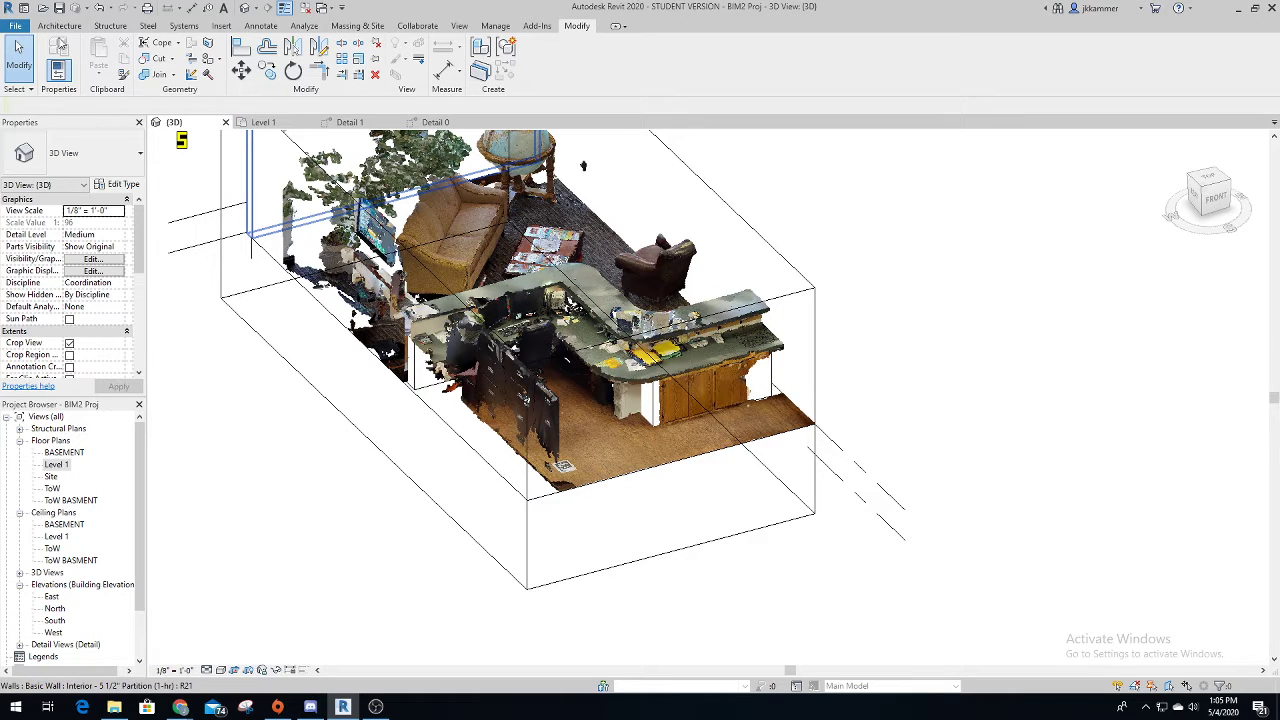
{"action": "left_click", "coordinate": [59, 25]}
{"action": "left_click", "coordinate": [160, 68]}
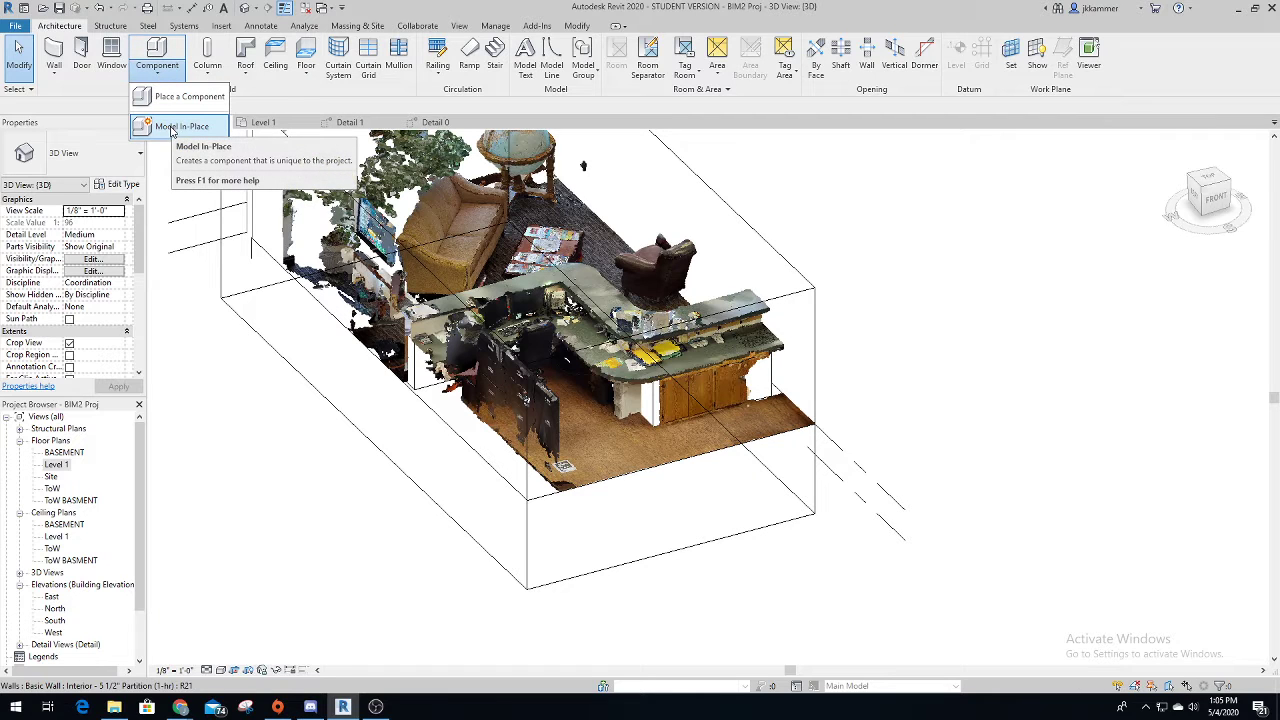
{"action": "left_click", "coordinate": [176, 130]}
{"action": "scroll", "coordinate": [580, 303], "scroll_direction": "down", "scroll_amount": 3}
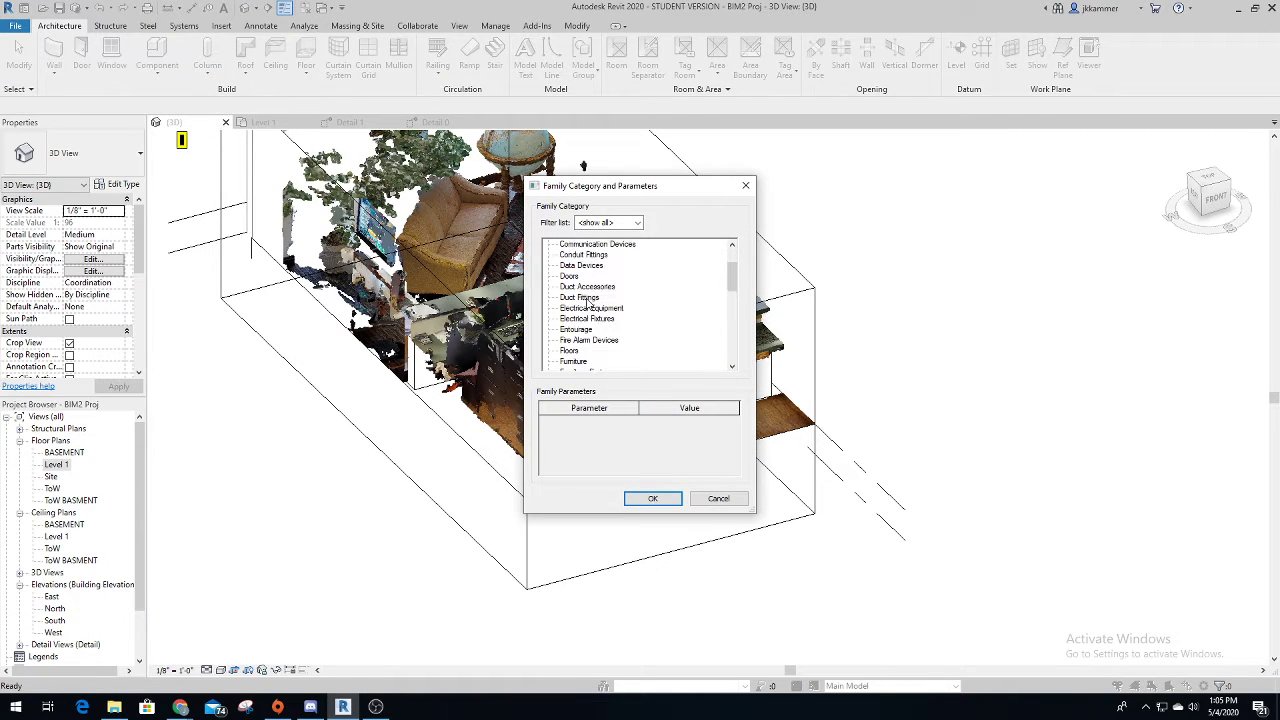
{"action": "left_click", "coordinate": [588, 331]}
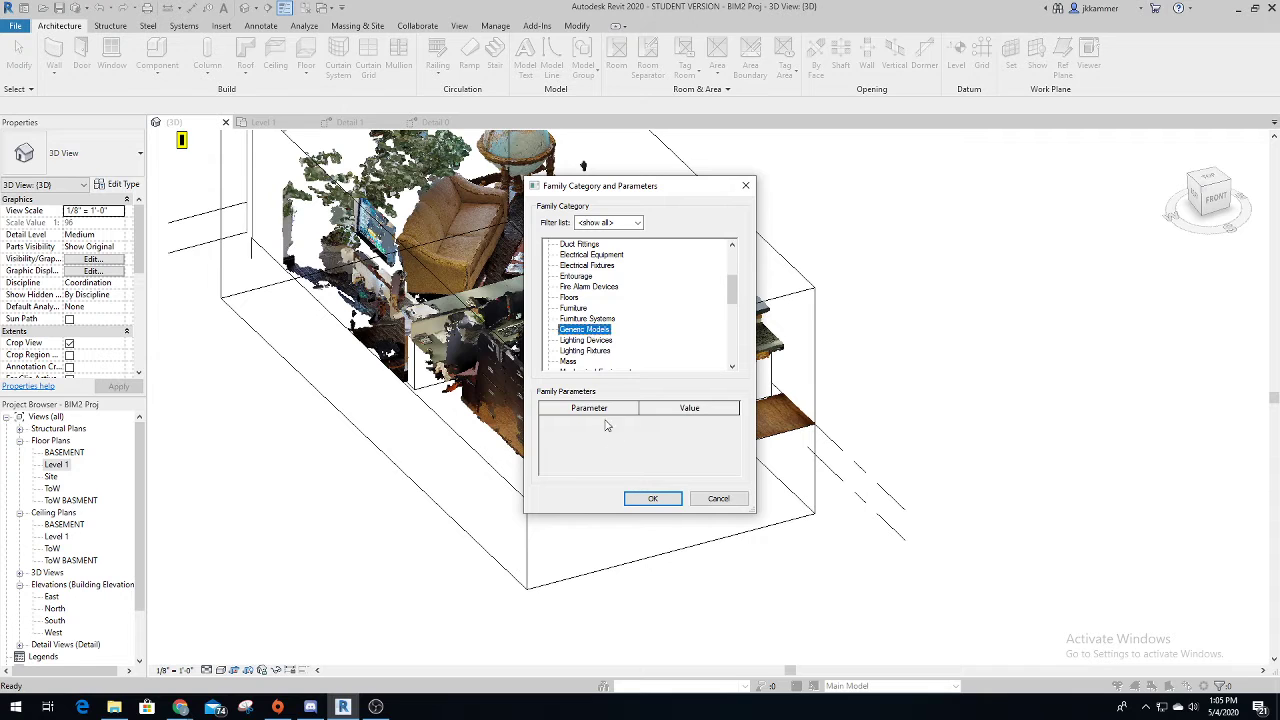
{"action": "left_click", "coordinate": [652, 498]}
{"action": "left_click", "coordinate": [649, 379]}
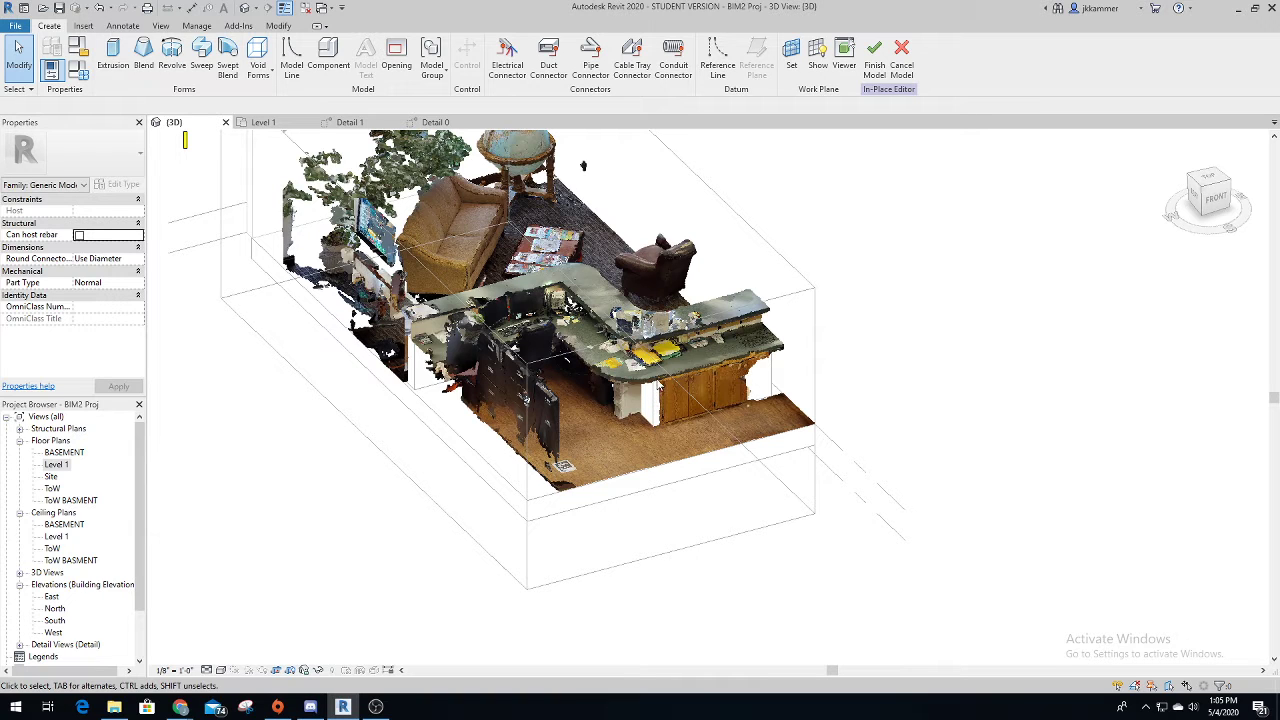
Set the work plane by picking the top face of the desk base extrusion.
{"action": "left_click", "coordinate": [791, 55]}
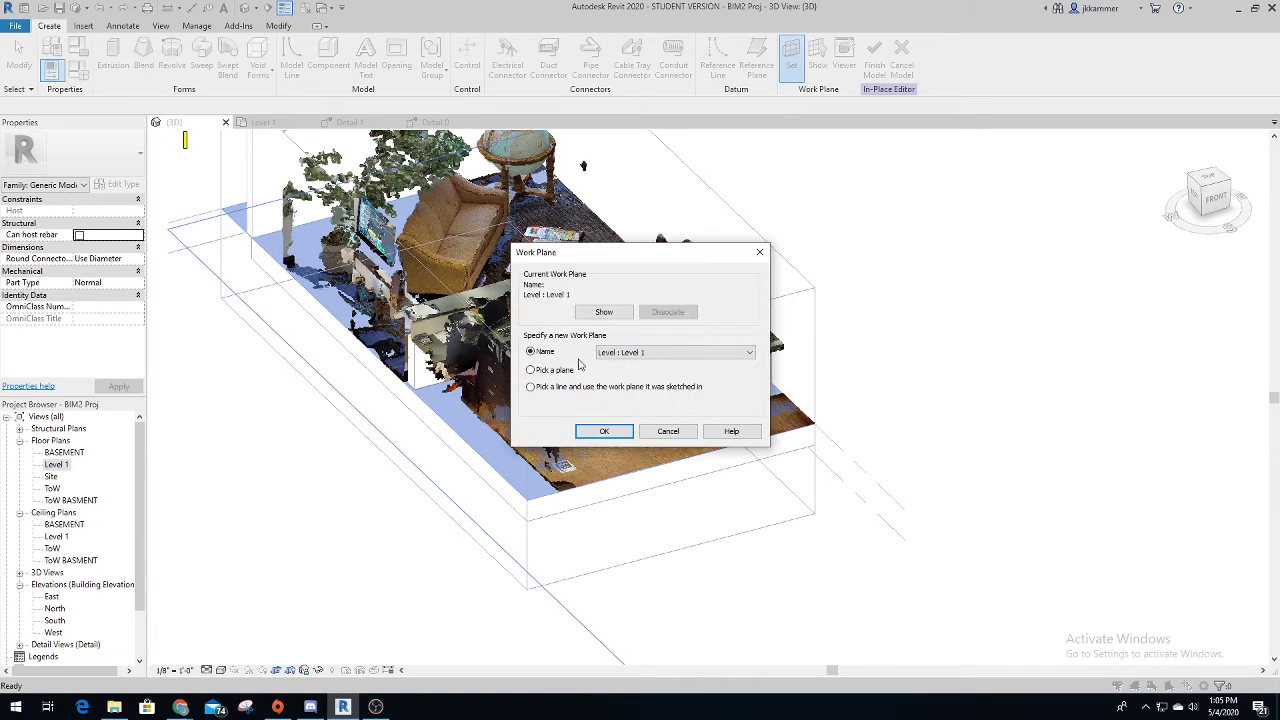
{"action": "left_click", "coordinate": [531, 371]}
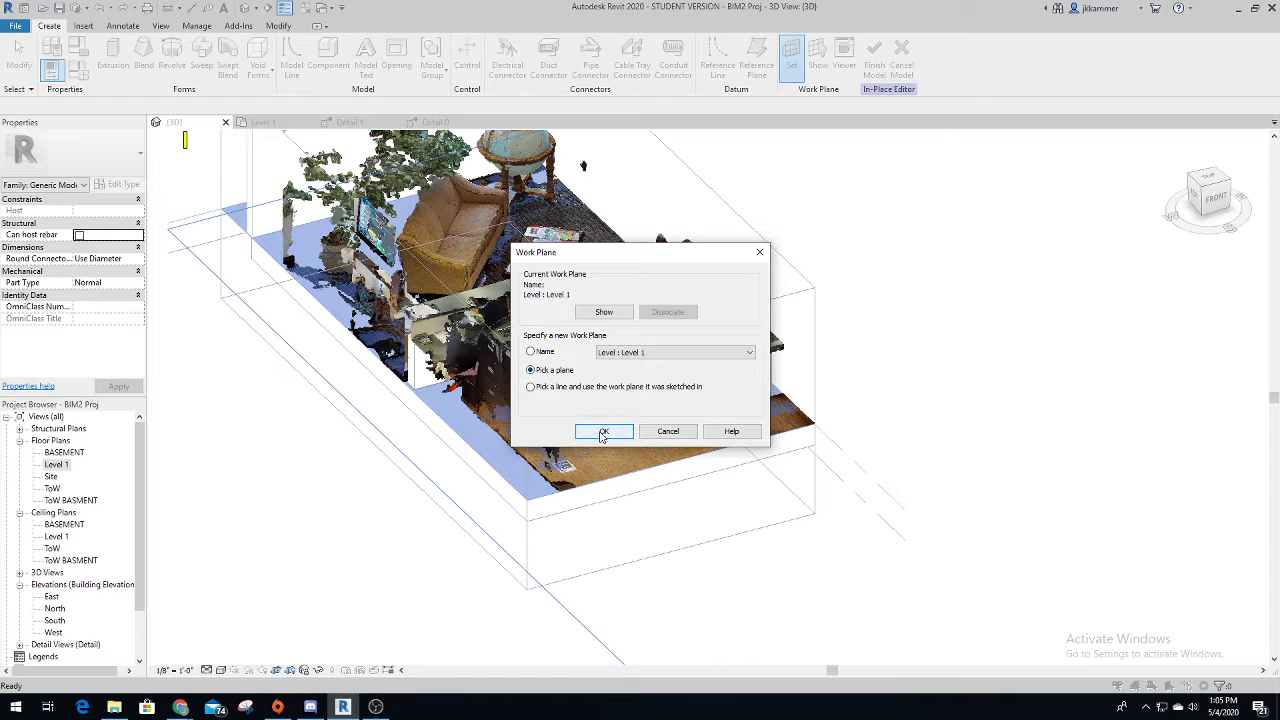
{"action": "left_click", "coordinate": [602, 432]}
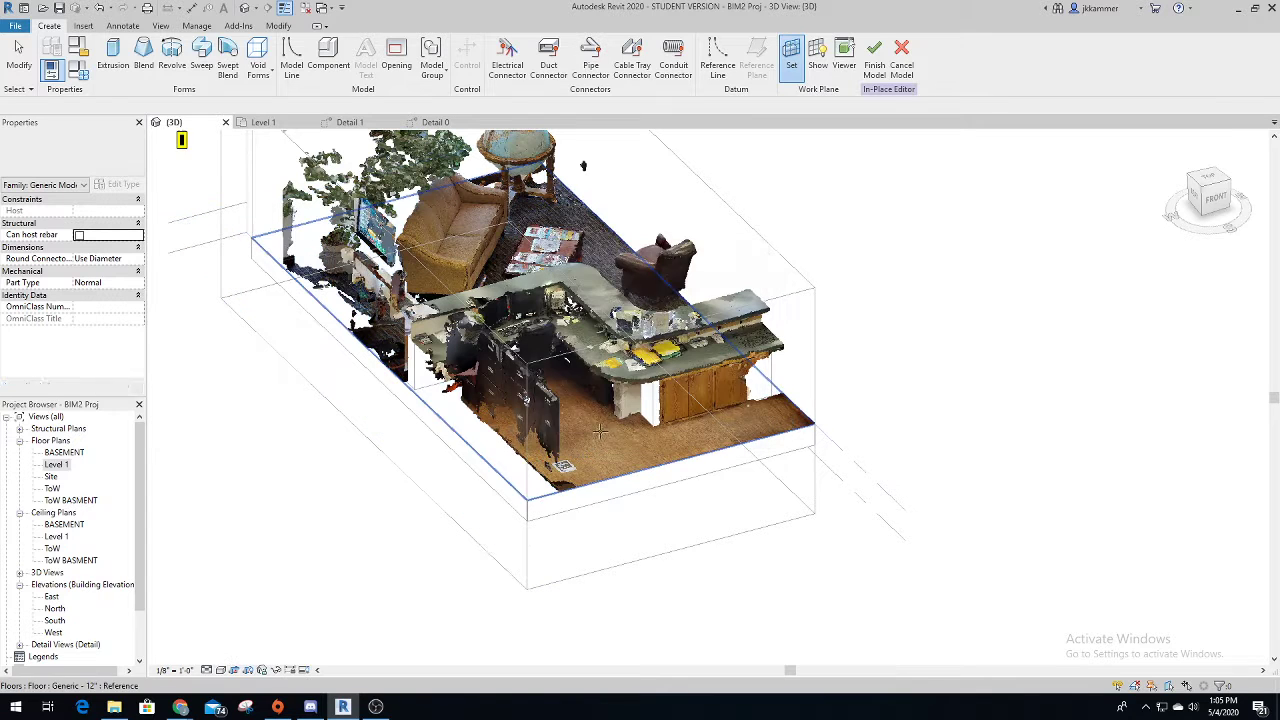
{"action": "left_click", "coordinate": [663, 372]}
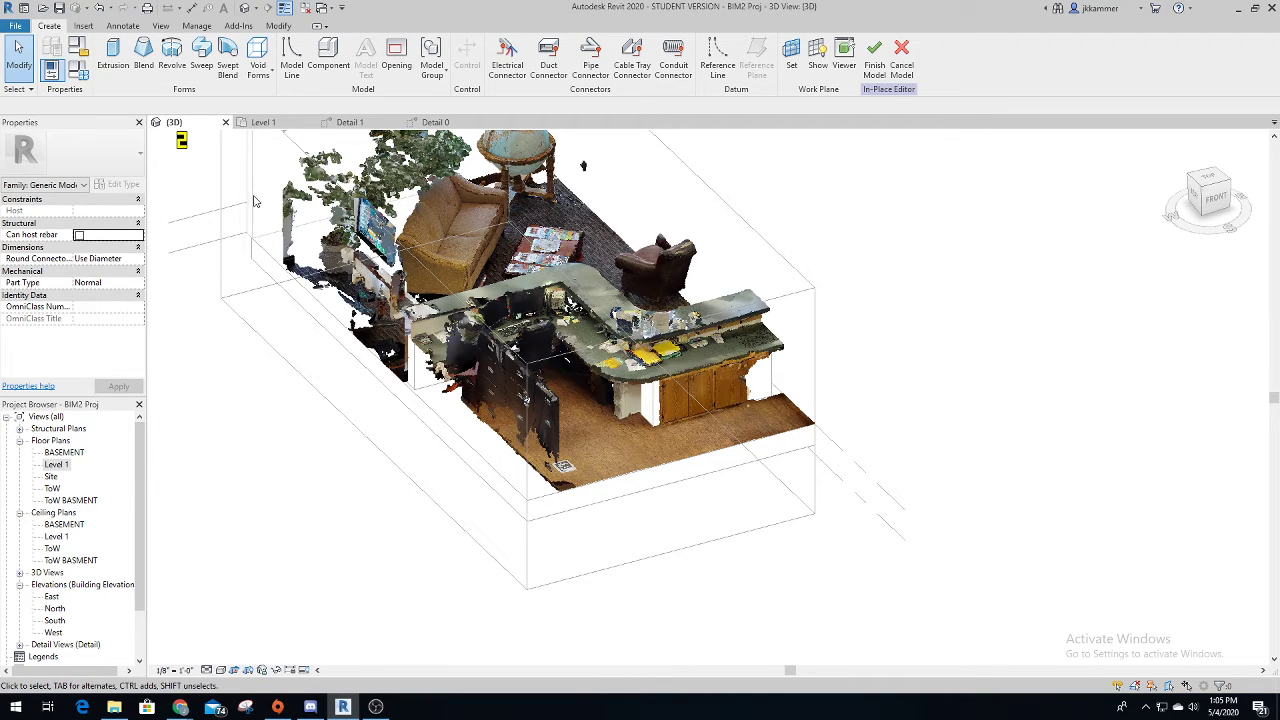
Start an extrusion and, from the top view, sketch the countertop's staff-side edge from the scan's edge around the inner corner to the rounded corner.
{"action": "left_click", "coordinate": [113, 58]}
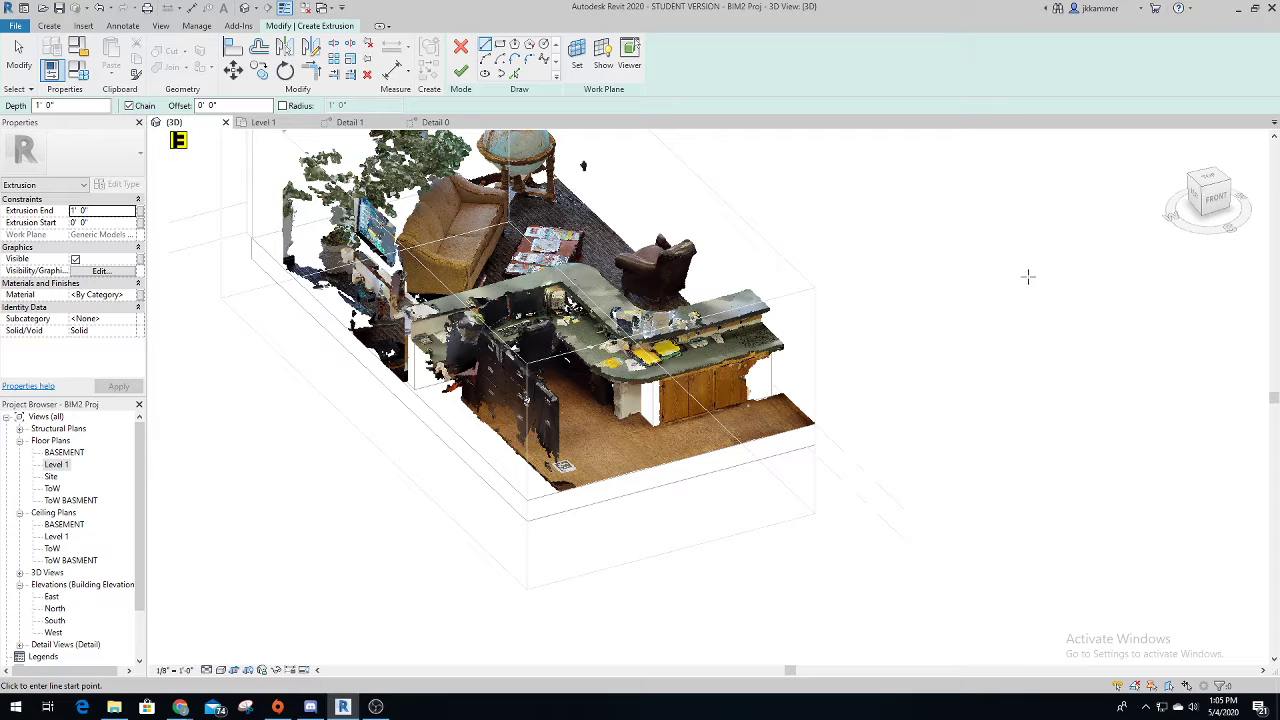
{"action": "left_click", "coordinate": [1206, 187]}
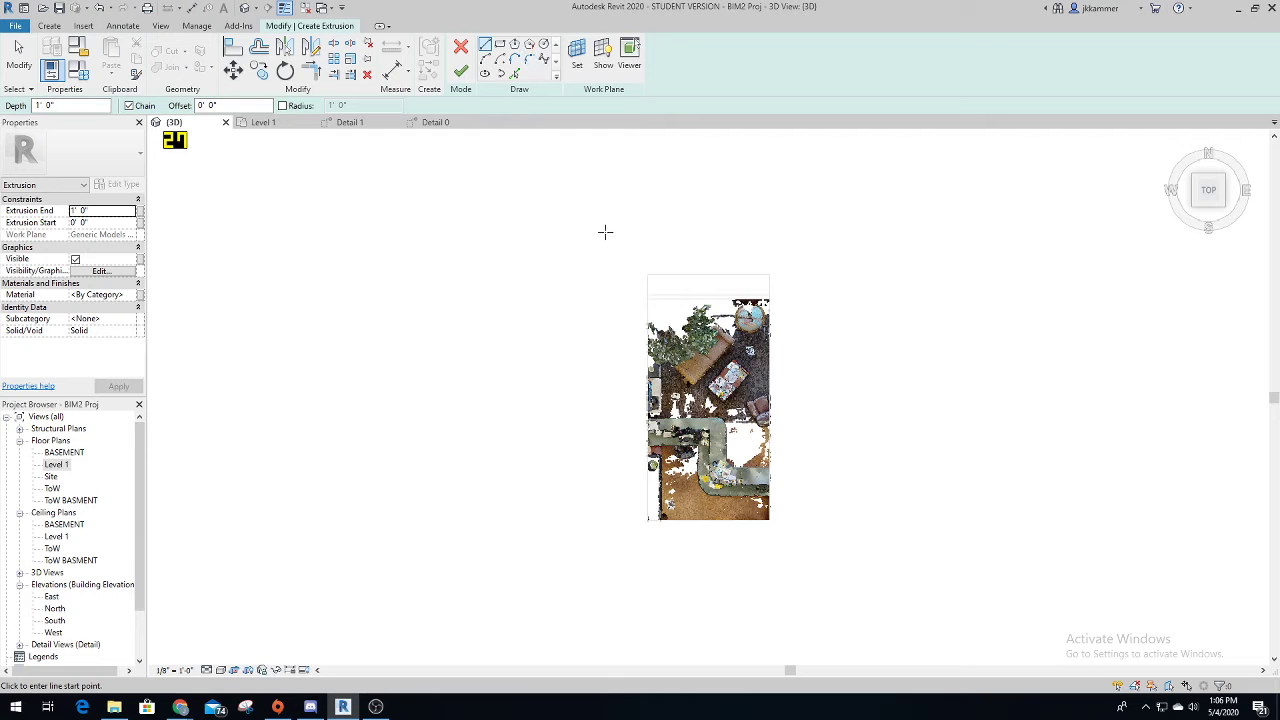
{"action": "scroll", "coordinate": [650, 430], "scroll_direction": "up", "scroll_amount": 5}
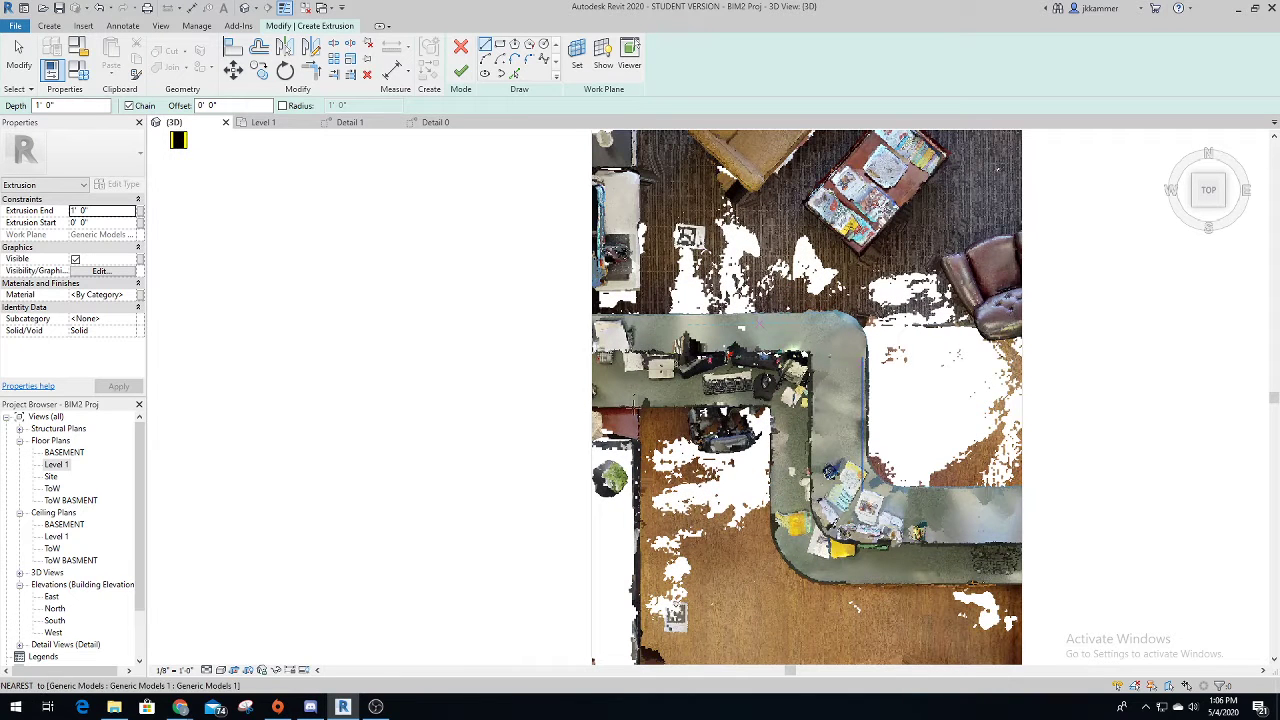
{"action": "left_click", "coordinate": [591, 407]}
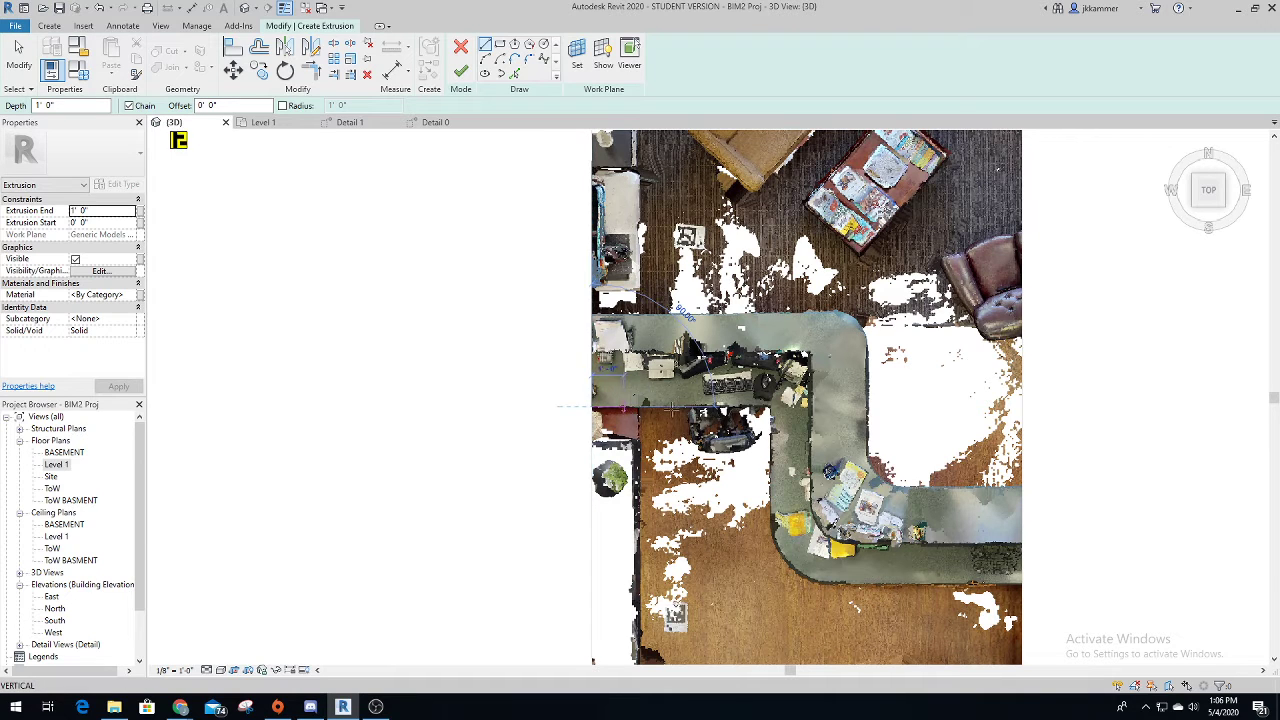
{"action": "left_click", "coordinate": [770, 407]}
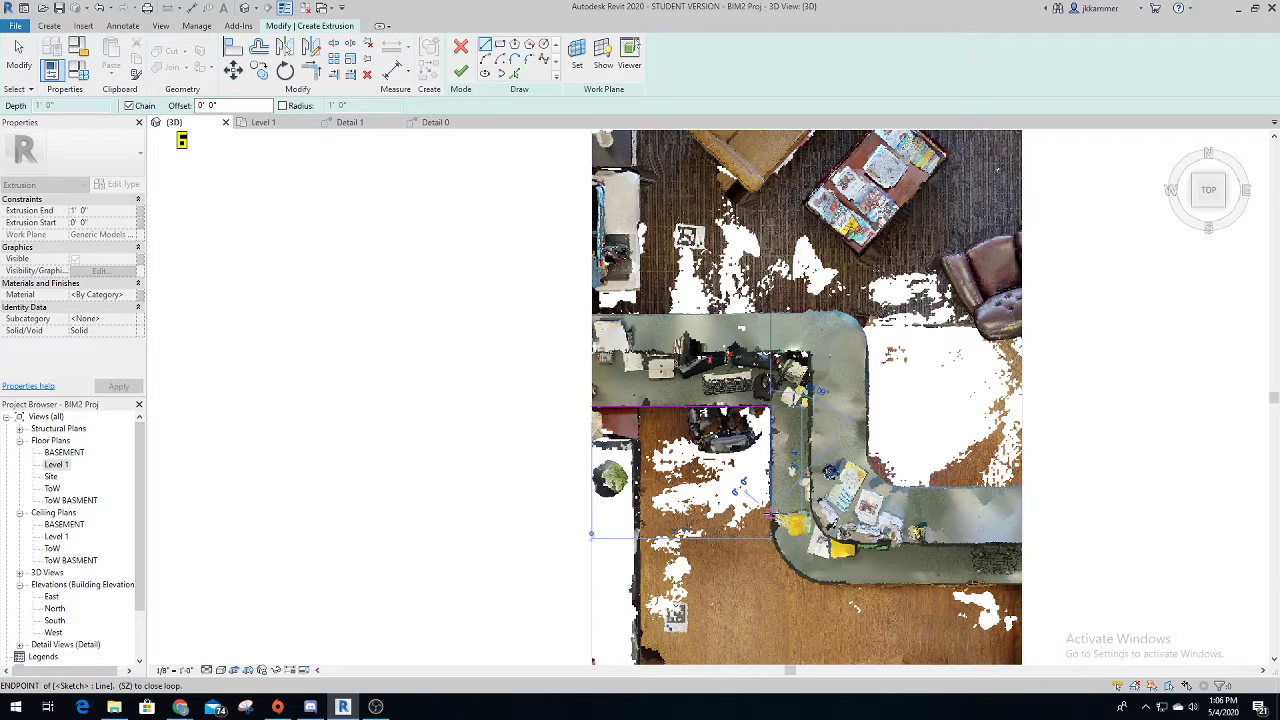
{"action": "left_click", "coordinate": [771, 514]}
{"action": "key", "text": "Escape"}
{"action": "left_click", "coordinate": [499, 60]}
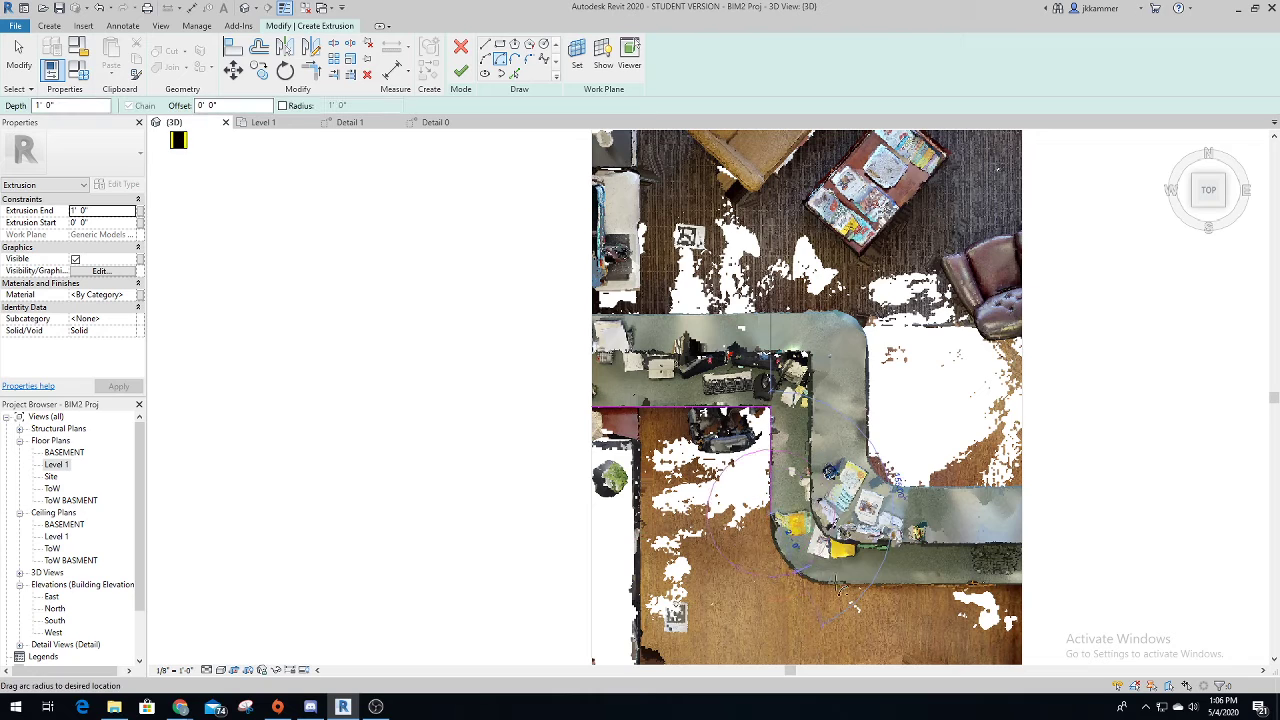
{"action": "left_click", "coordinate": [771, 514]}
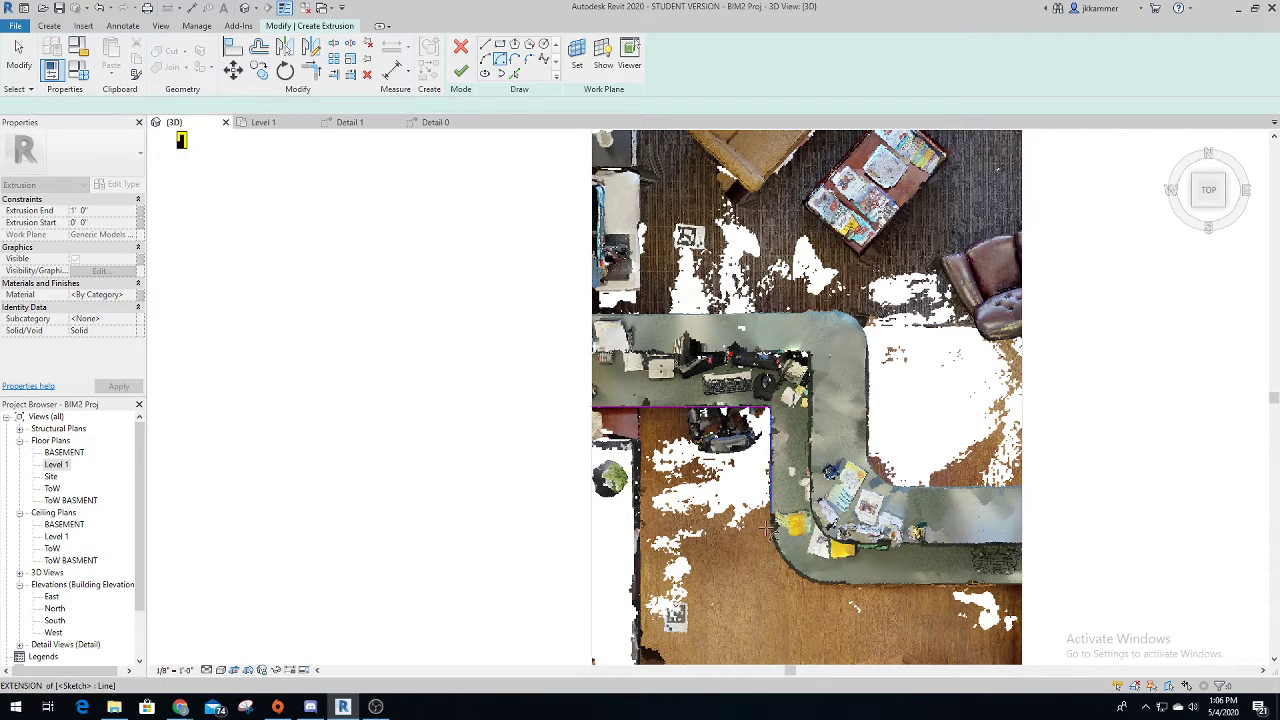
{"action": "key", "text": "Escape"}
{"action": "key", "text": "Escape"}
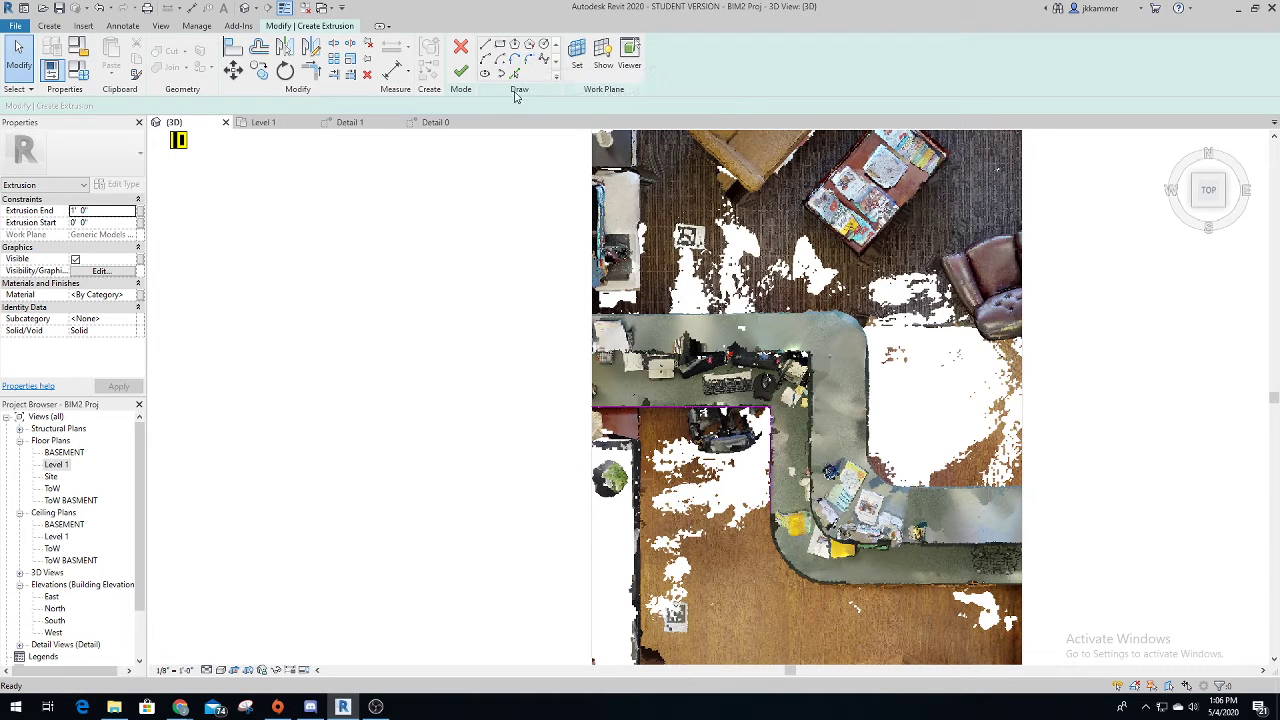
Sketch the straight countertop edge above the wooden cabinets from the scan's edge to the rounded corner.
{"action": "left_click", "coordinate": [486, 46]}
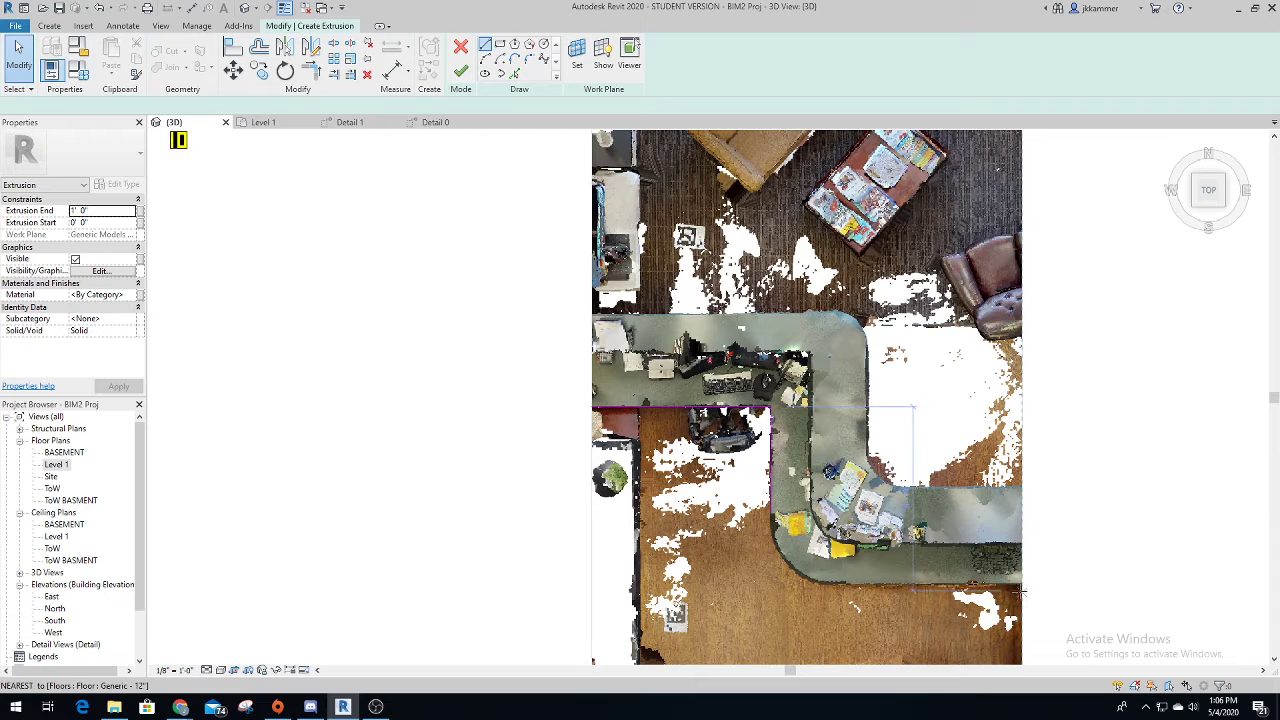
{"action": "left_click", "coordinate": [1022, 587]}
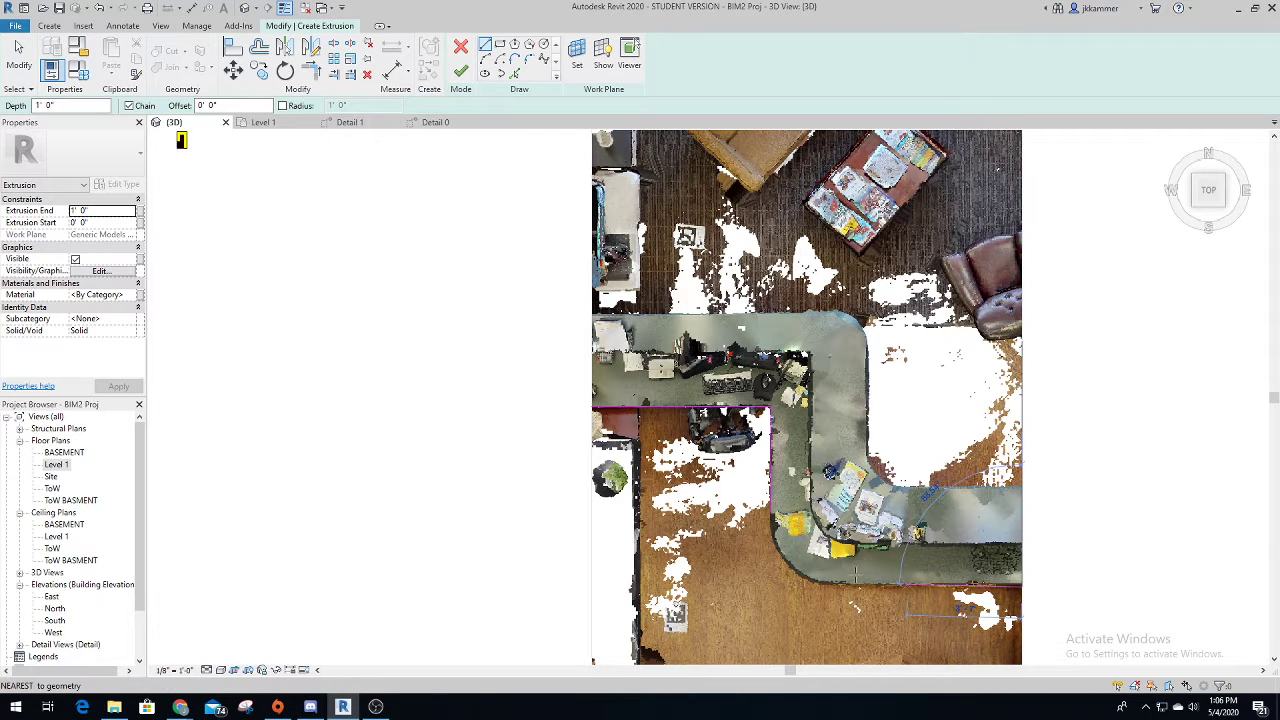
{"action": "left_click", "coordinate": [839, 585]}
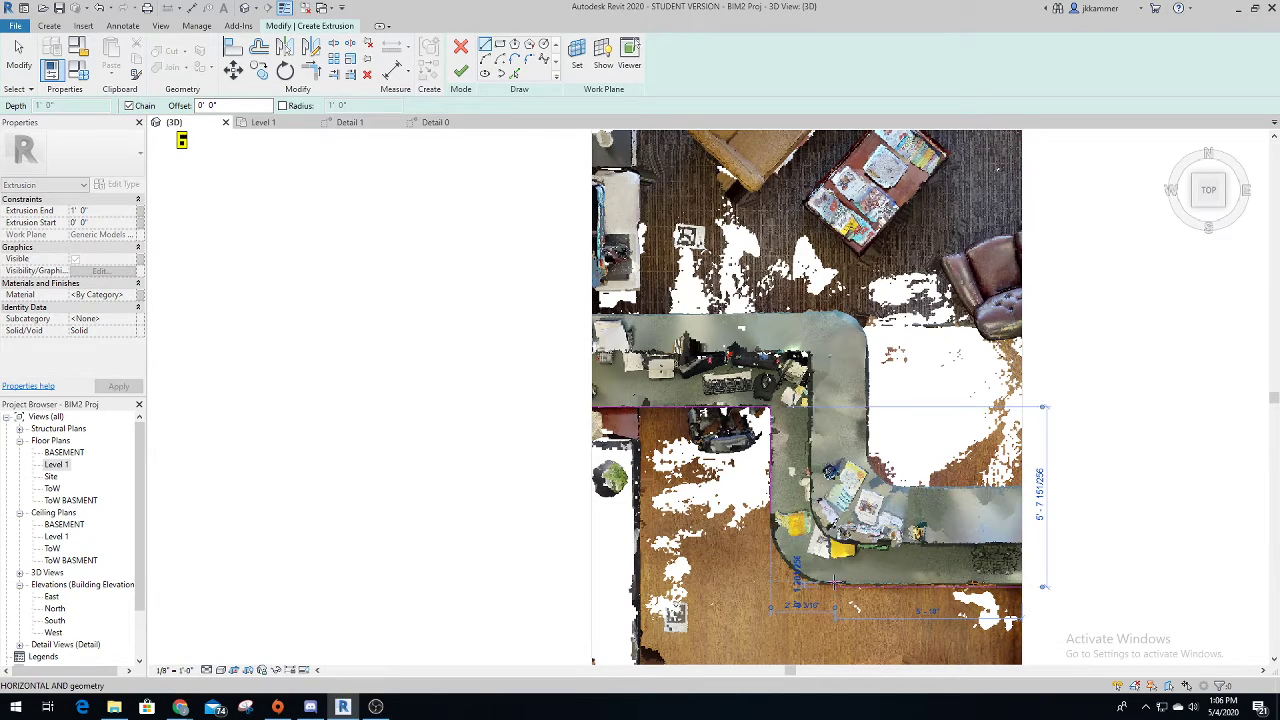
{"action": "key", "text": "Escape"}
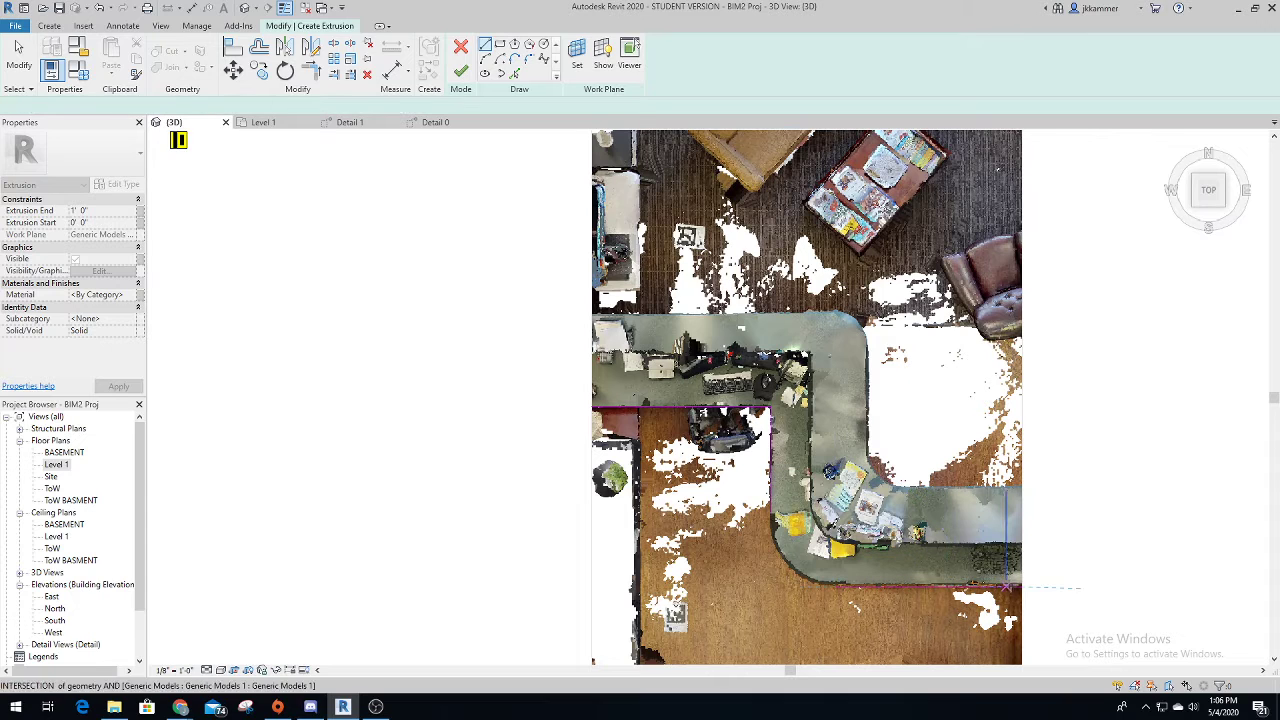
Sketch the countertop's cabinet end and its lobby side beneath the raised counter, then close the outline along the opposite scan edge.
{"action": "left_click", "coordinate": [1021, 586]}
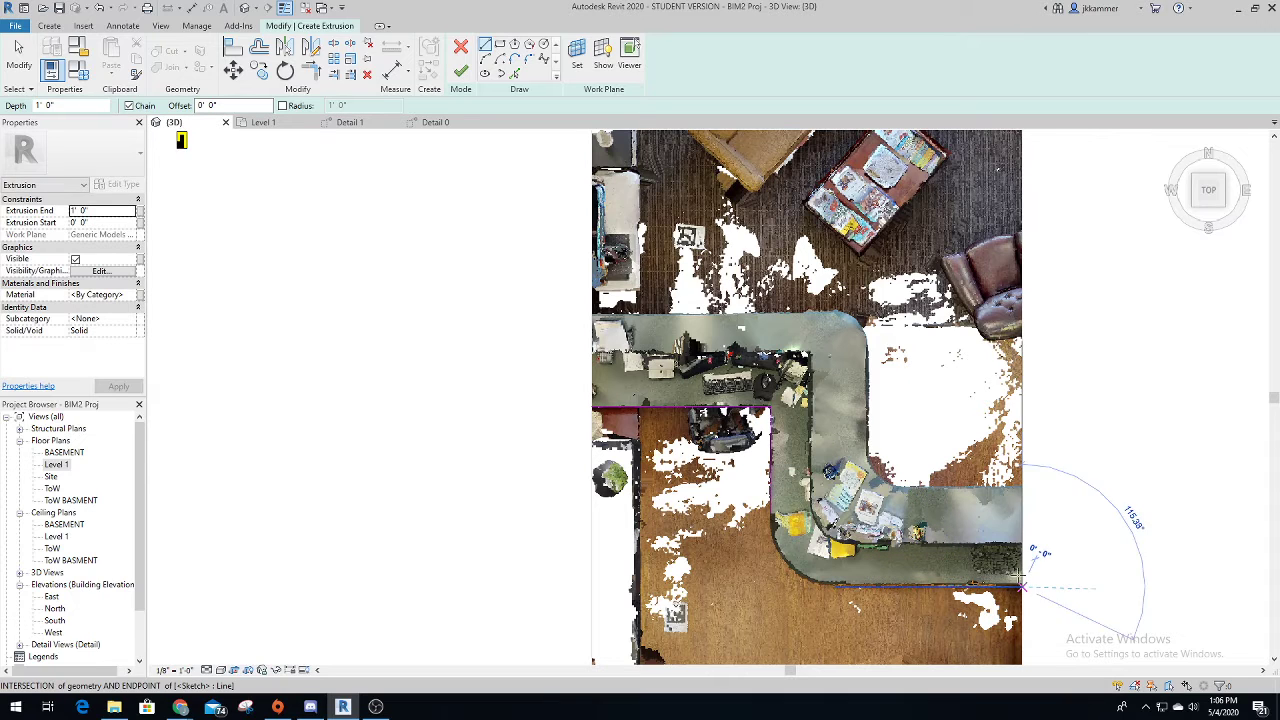
{"action": "left_click", "coordinate": [1022, 498]}
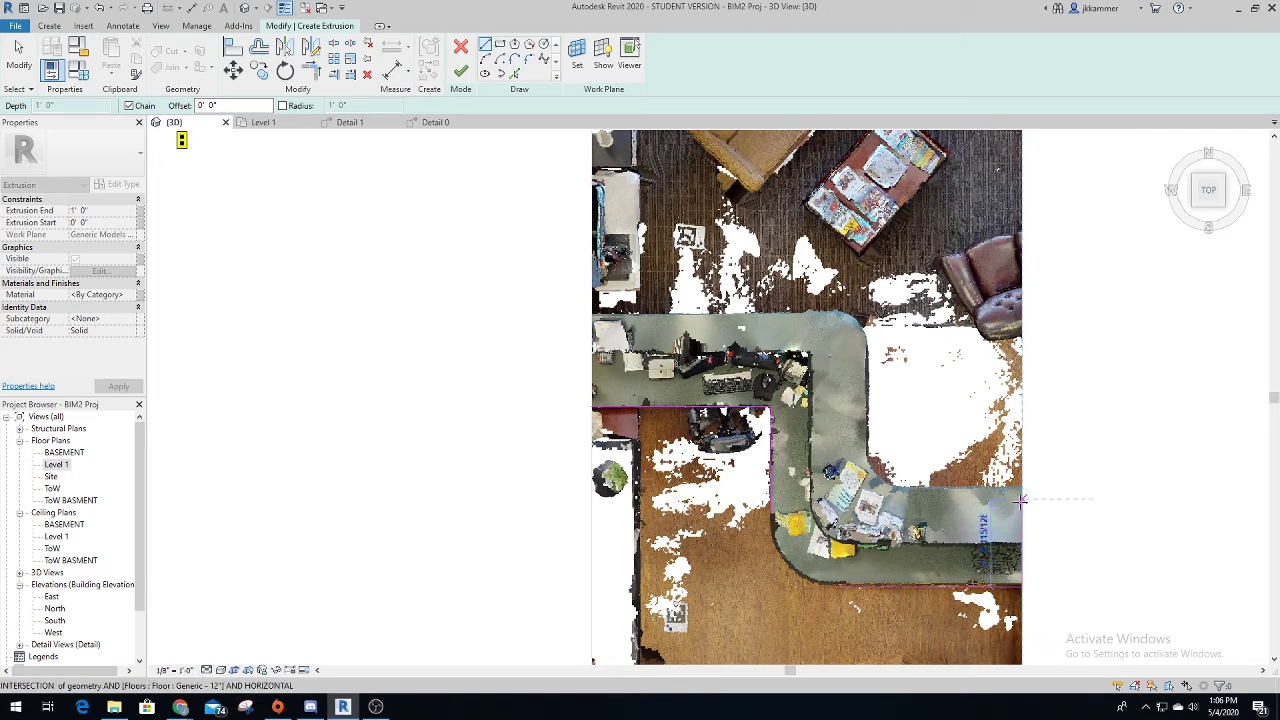
{"action": "left_click", "coordinate": [1021, 500]}
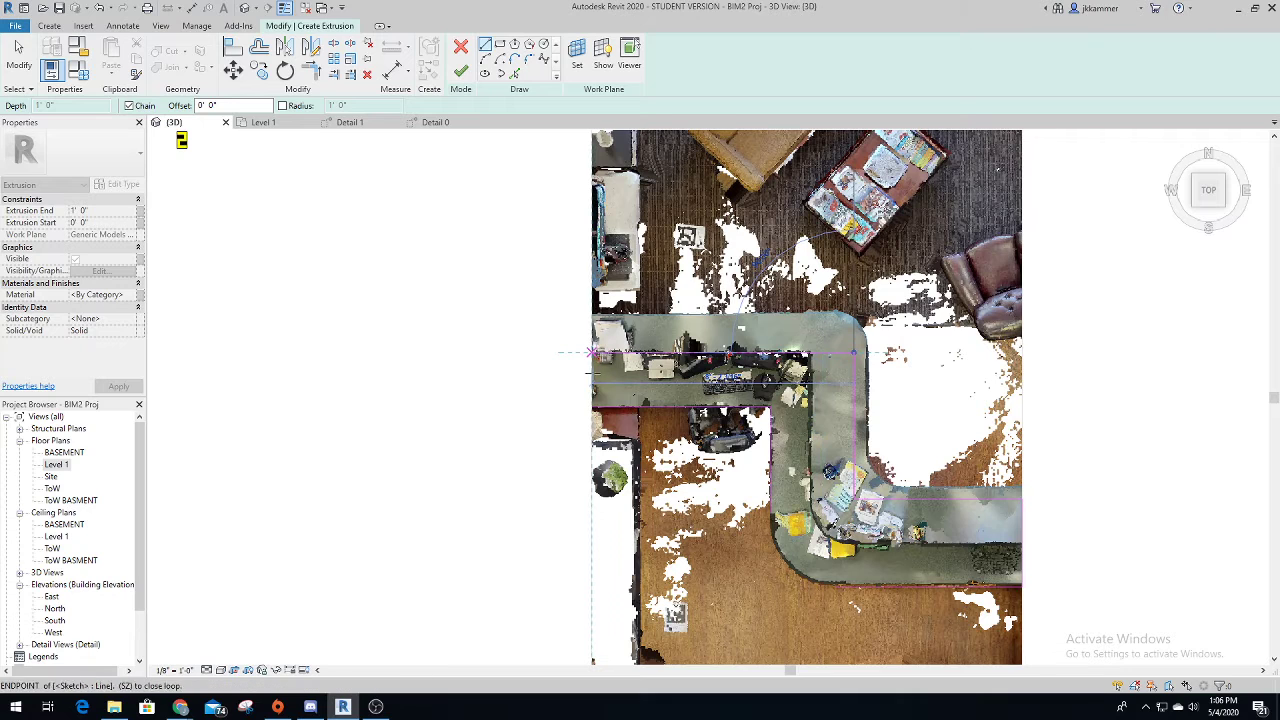
{"action": "left_click", "coordinate": [592, 352]}
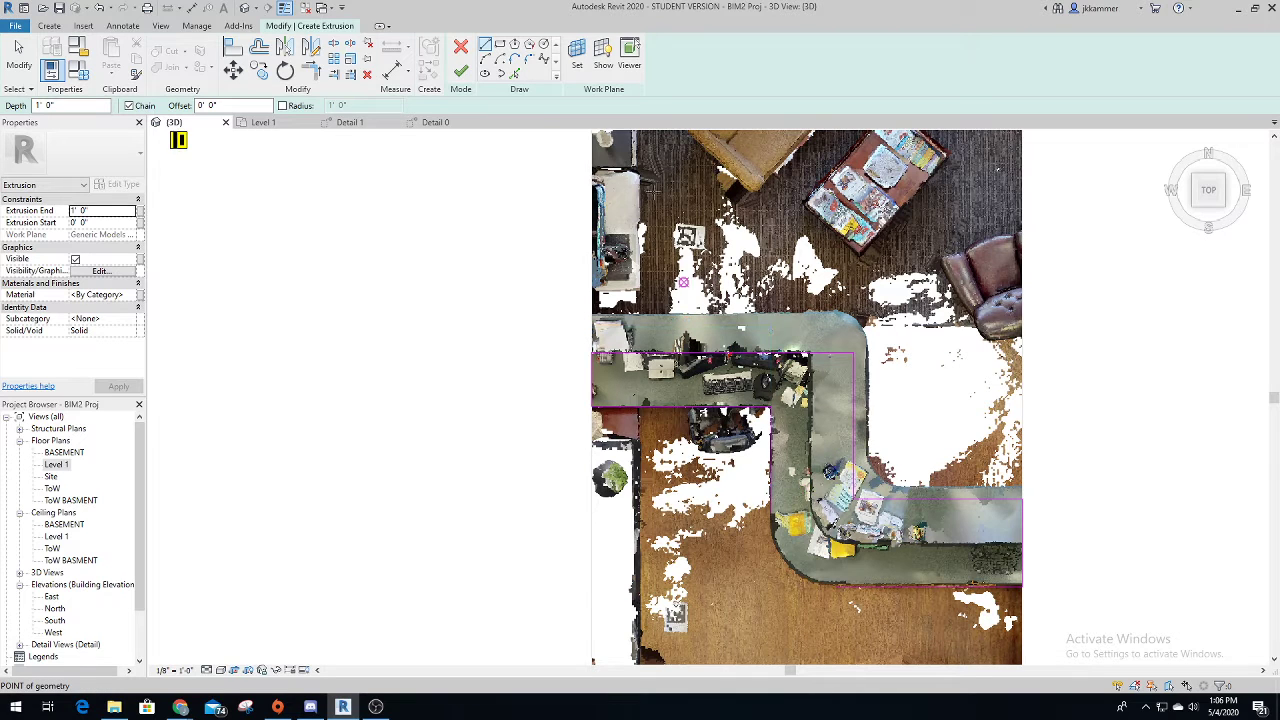
Join the two open staff-side edges with a fillet arc matching the countertop's rounded corner in the scan.
{"action": "left_click", "coordinate": [529, 60]}
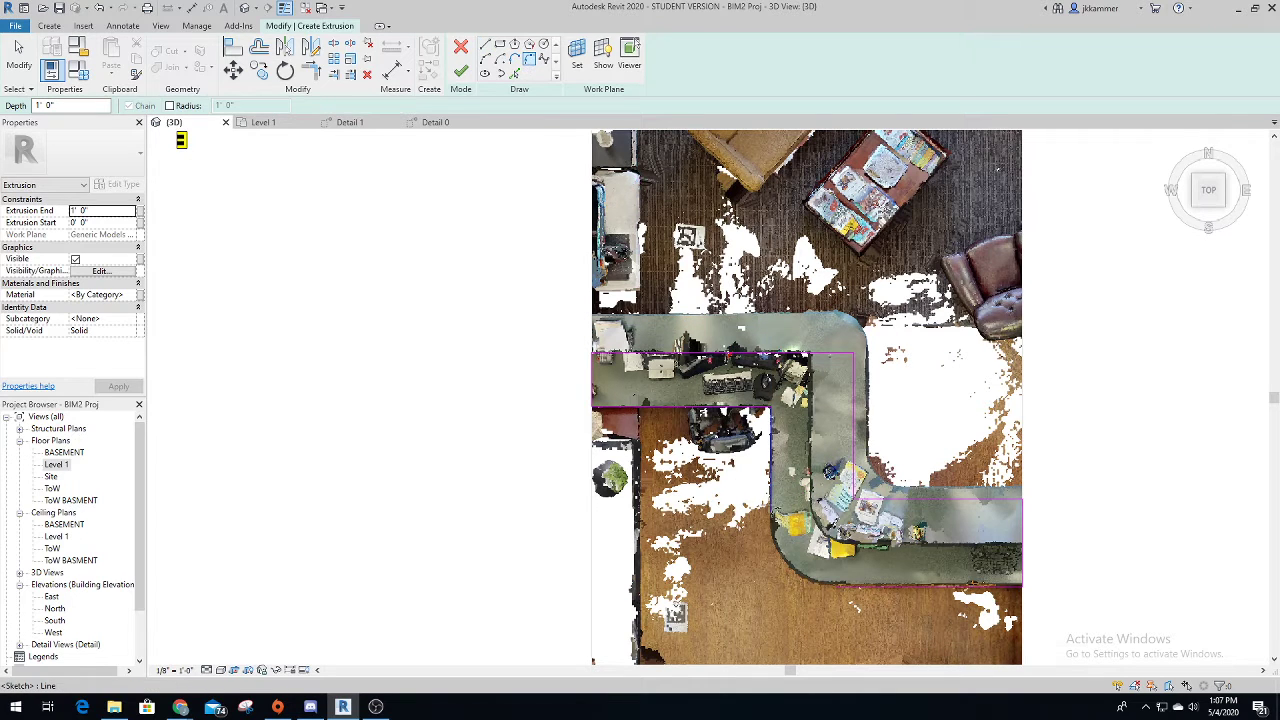
{"action": "left_click", "coordinate": [772, 508]}
{"action": "left_click", "coordinate": [848, 590]}
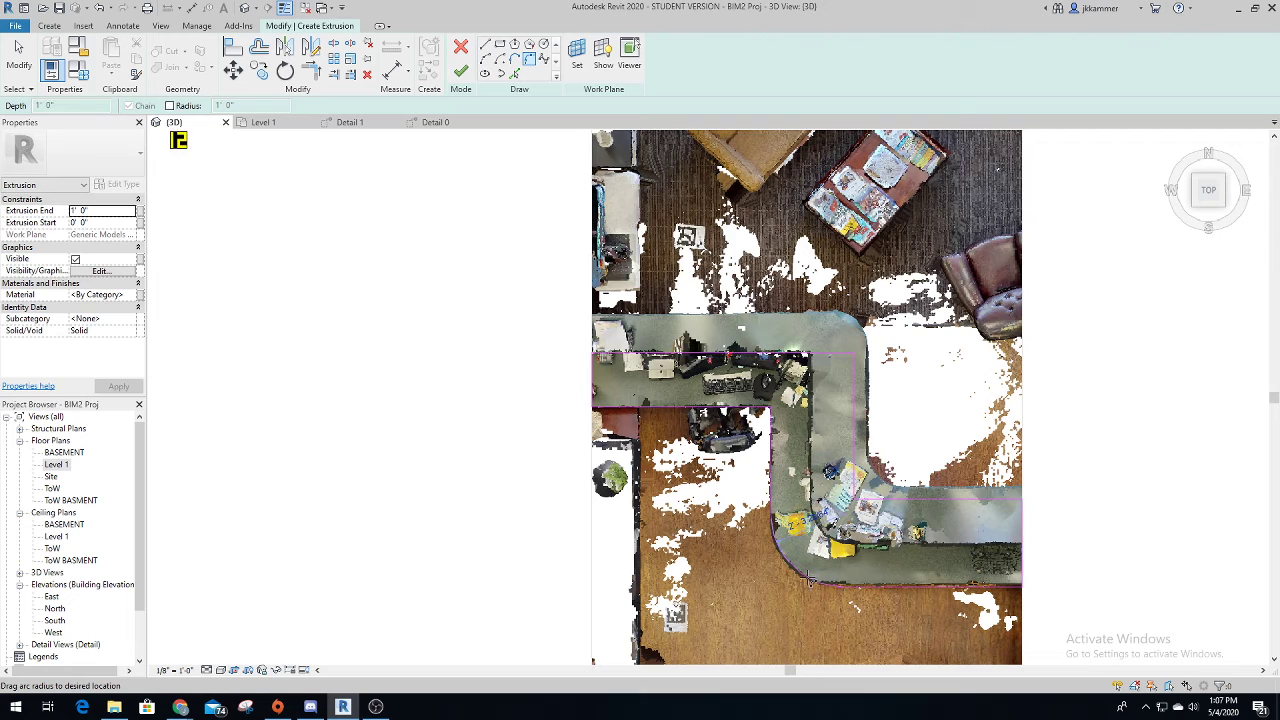
{"action": "left_click", "coordinate": [806, 578]}
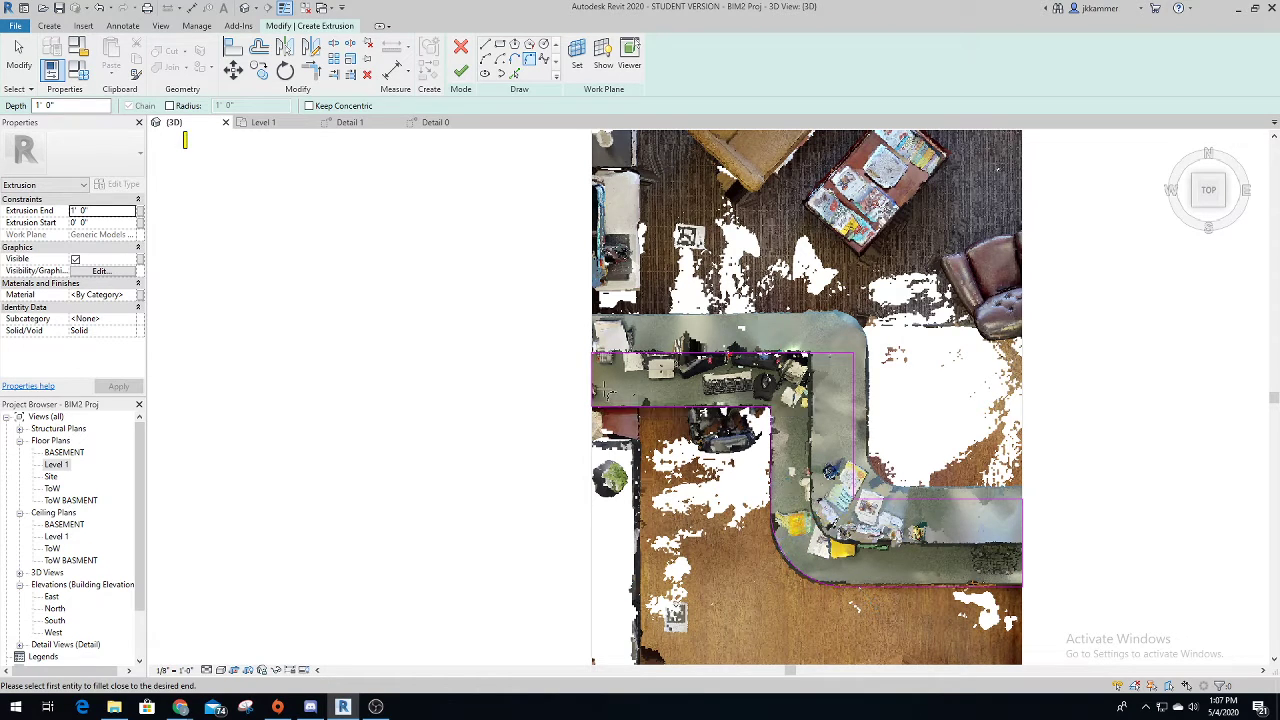
{"action": "key", "text": "Escape"}
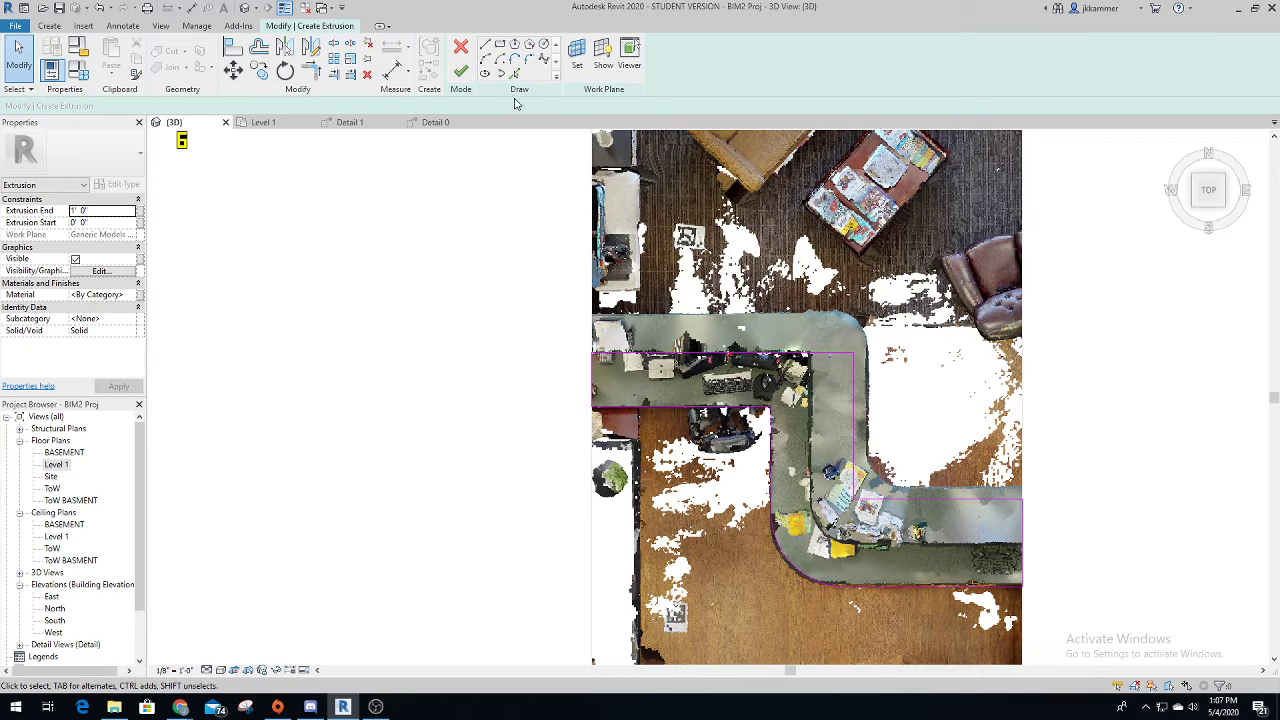
Finish the countertop sketch, set the extrusion depth to 2", and finish the in-place model.
{"action": "left_click", "coordinate": [461, 71]}
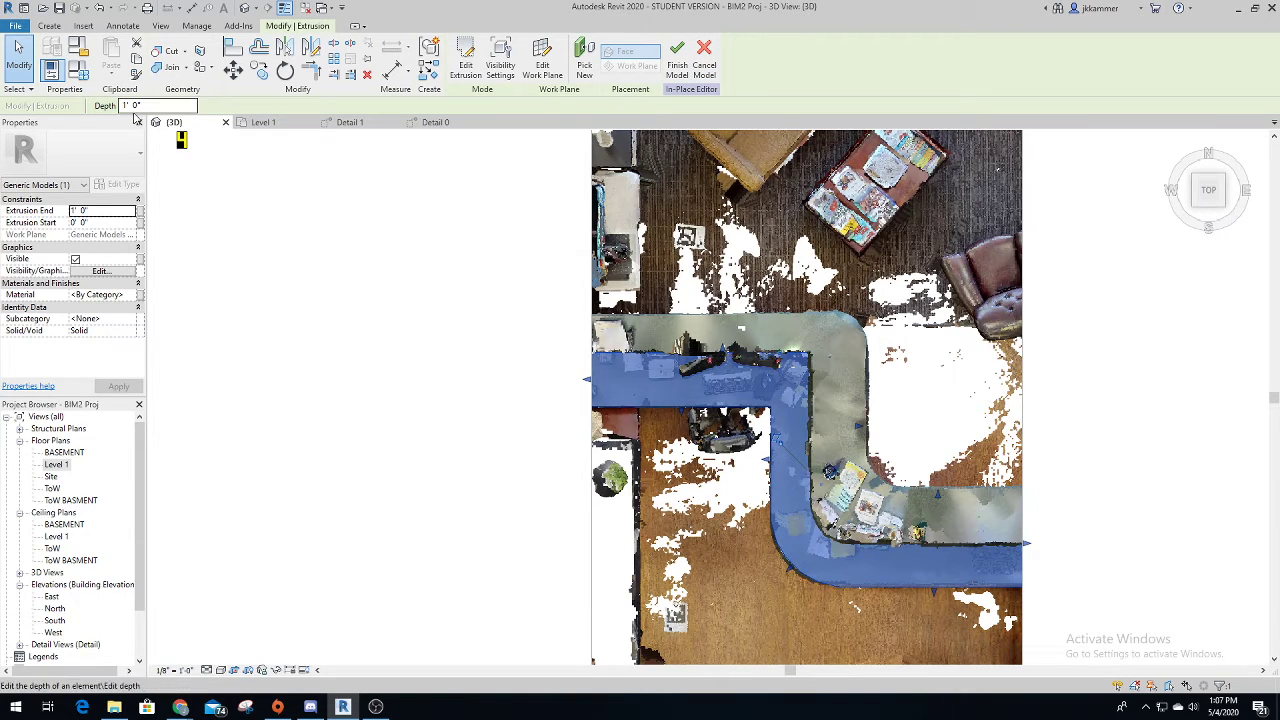
{"action": "left_click_drag", "start_coordinate": [129, 105], "coordinate": [123, 105]}
{"action": "key", "text": "Return"}
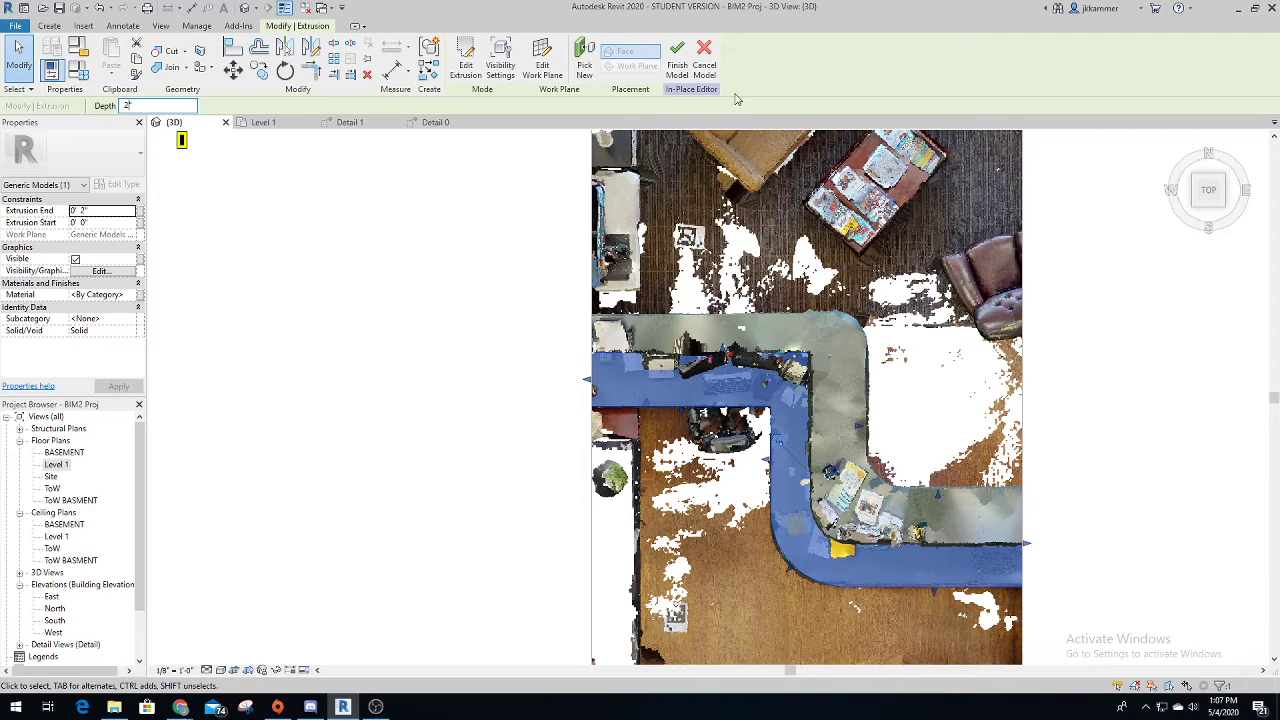
{"action": "left_click", "coordinate": [677, 52]}
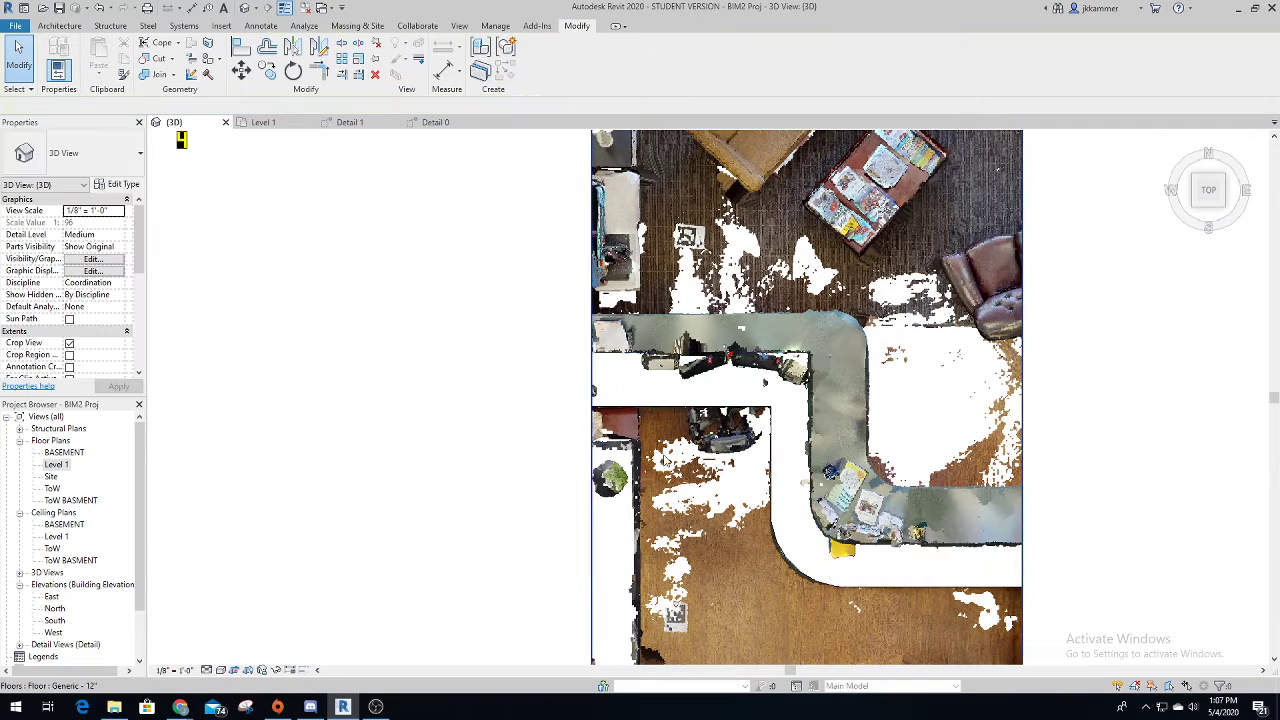
Examine the countertop slab's fit against the scanned desk and cabinets from the front.
{"action": "middle_click_drag", "start_coordinate": [727, 620], "coordinate": [737, 124], "text": "shift"}
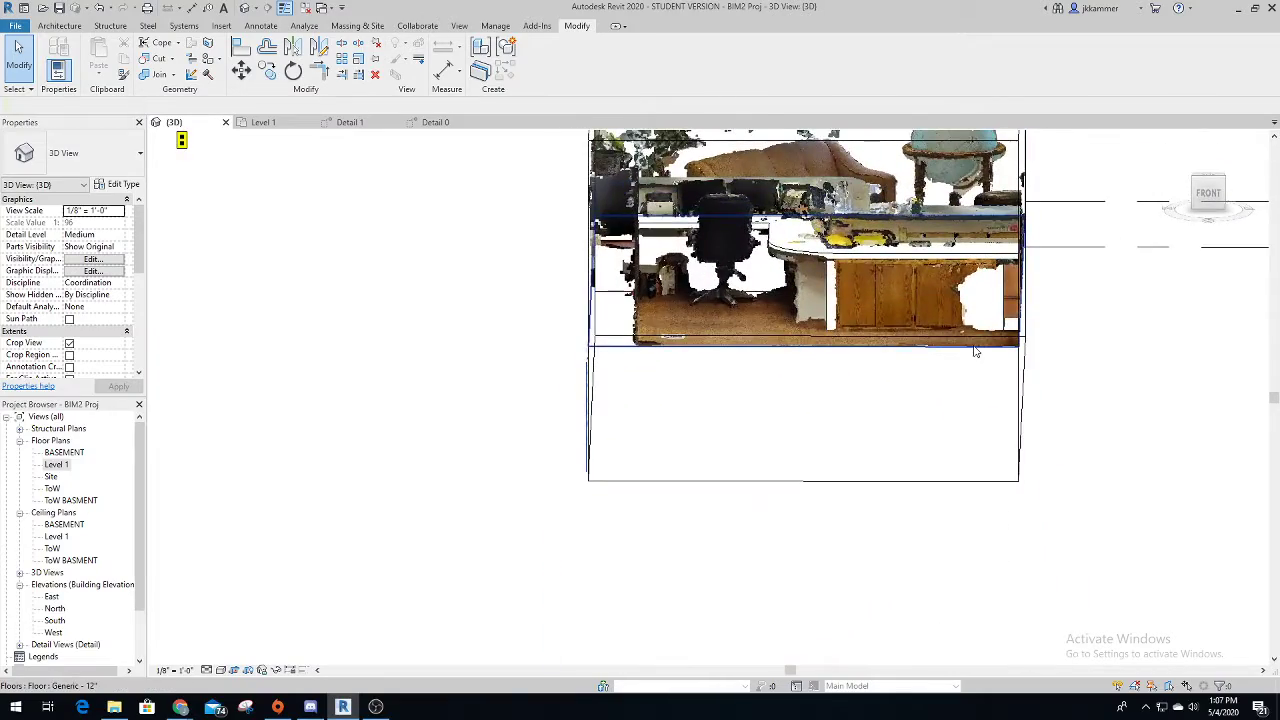
{"action": "middle_click_drag", "start_coordinate": [977, 350], "coordinate": [979, 316], "text": "shift"}
{"action": "scroll", "coordinate": [822, 205], "scroll_direction": "up", "scroll_amount": 3}
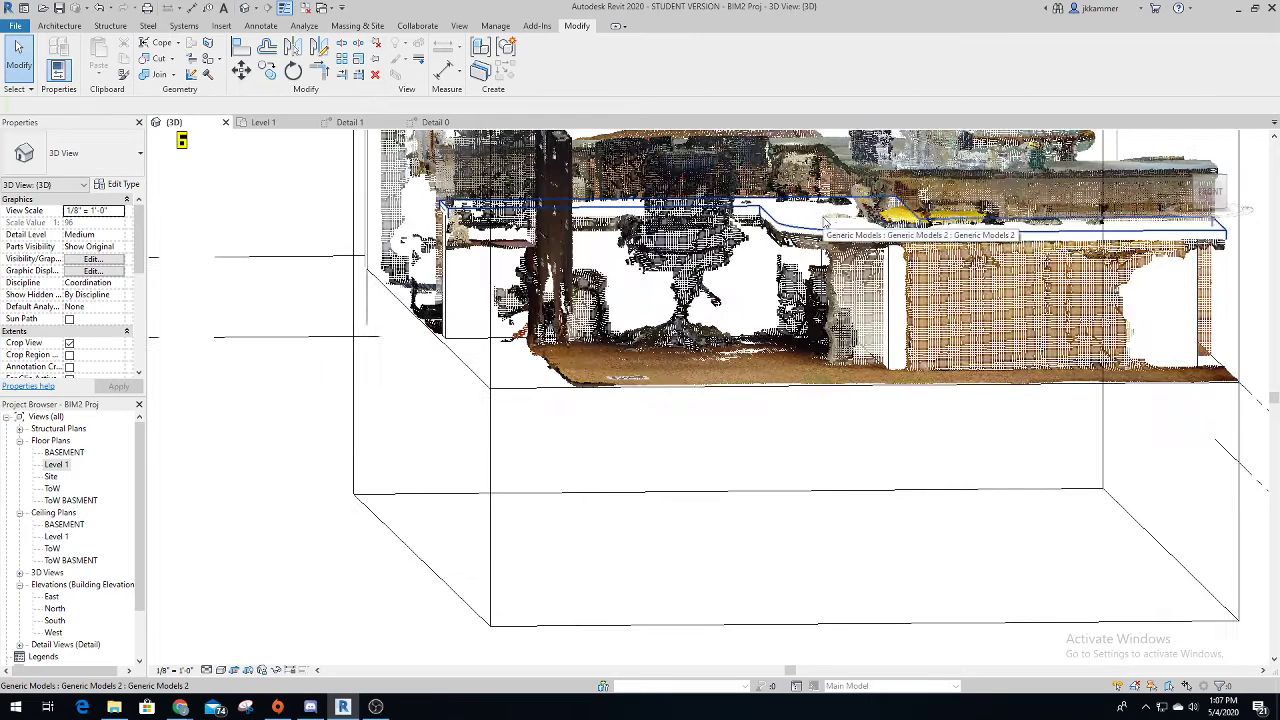
{"action": "scroll", "coordinate": [832, 232], "scroll_direction": "down", "scroll_amount": 1}
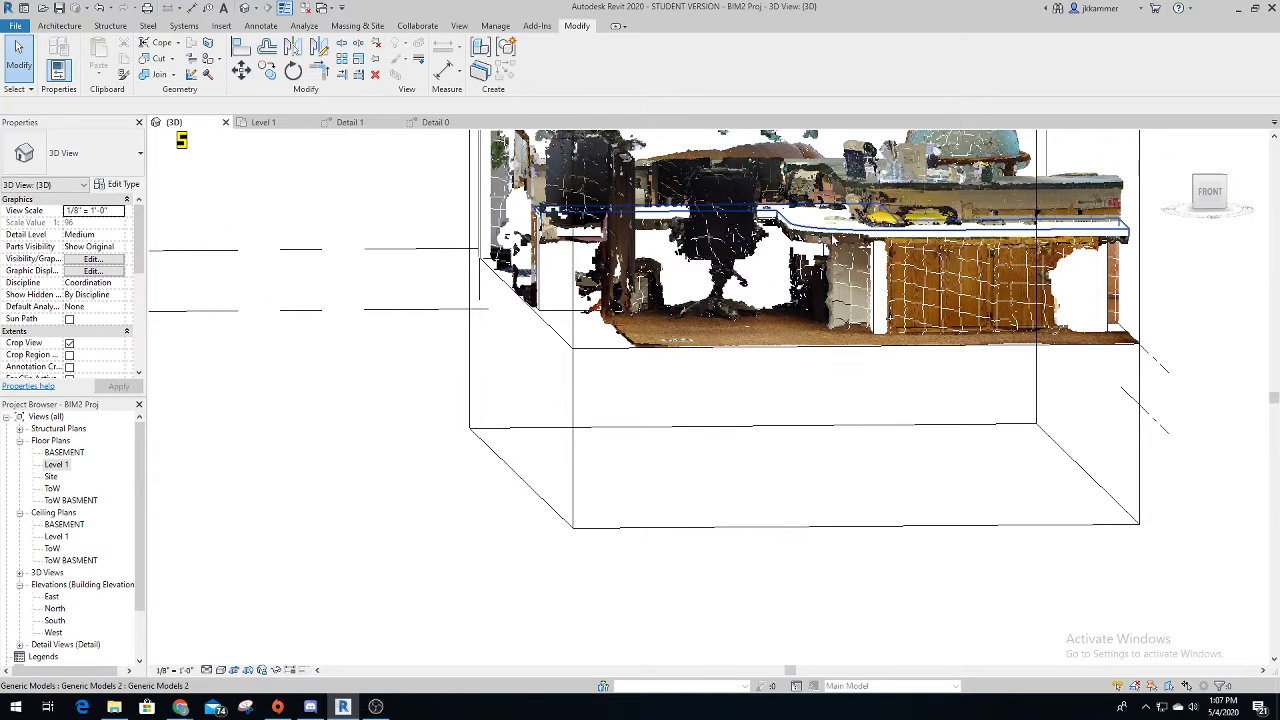
{"action": "scroll", "coordinate": [812, 243], "scroll_direction": "down", "scroll_amount": 1}
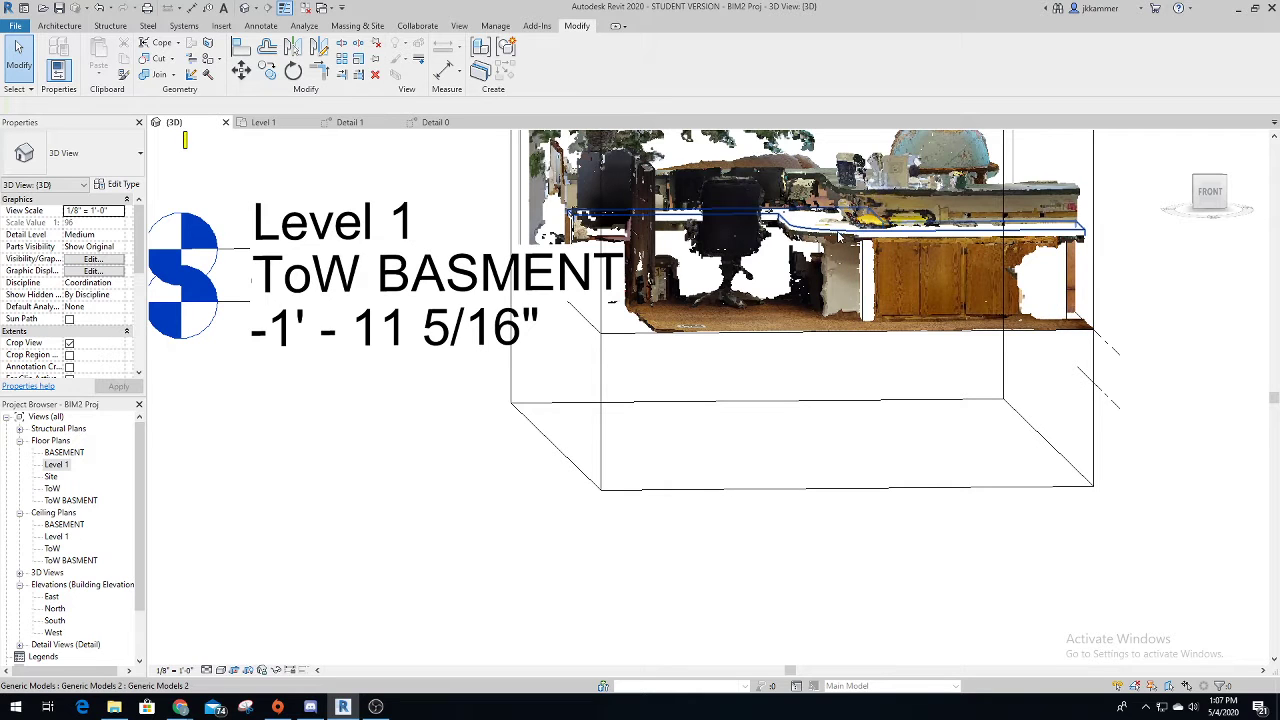
{"action": "left_click", "coordinate": [847, 237]}
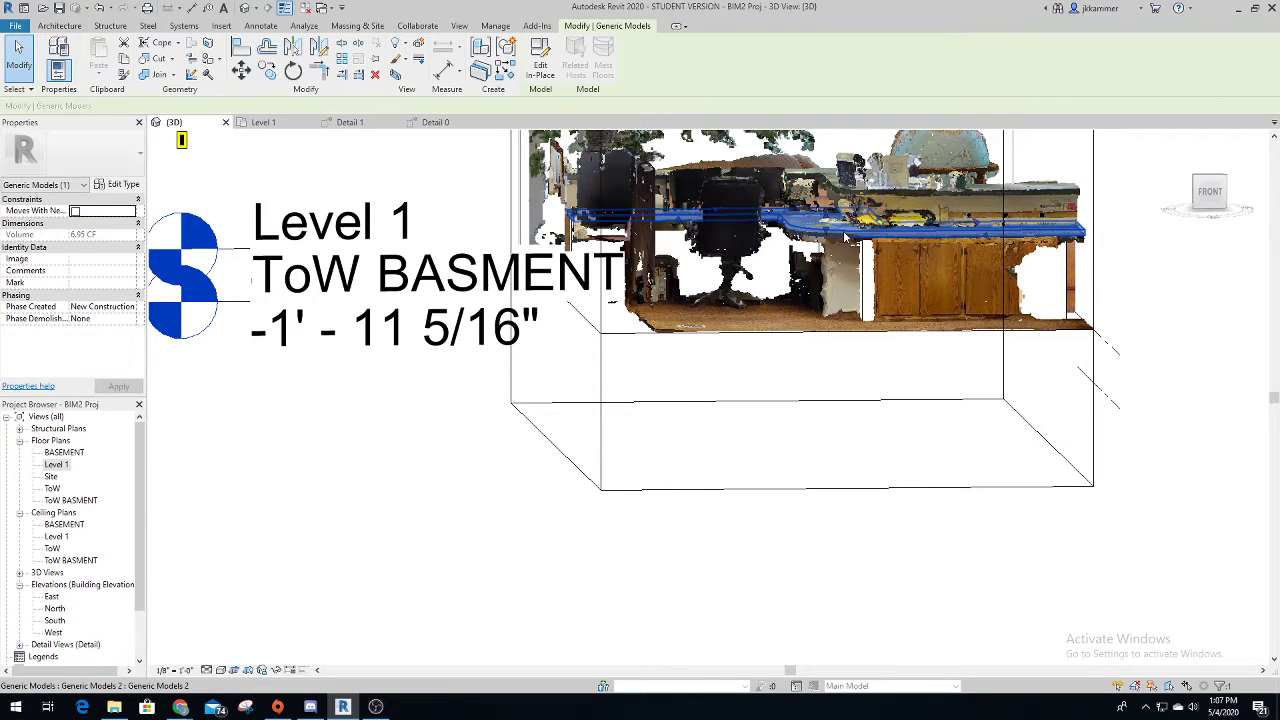
{"action": "double_click", "coordinate": [847, 237]}
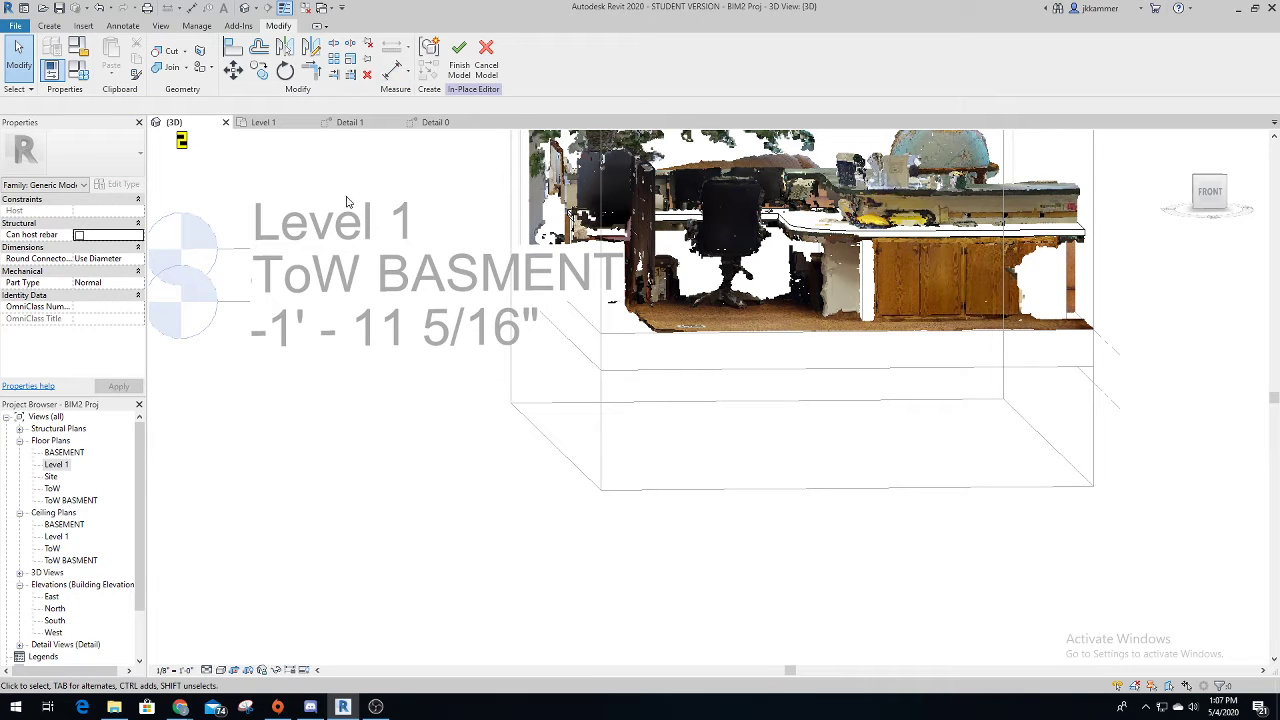
{"action": "left_click", "coordinate": [458, 64]}
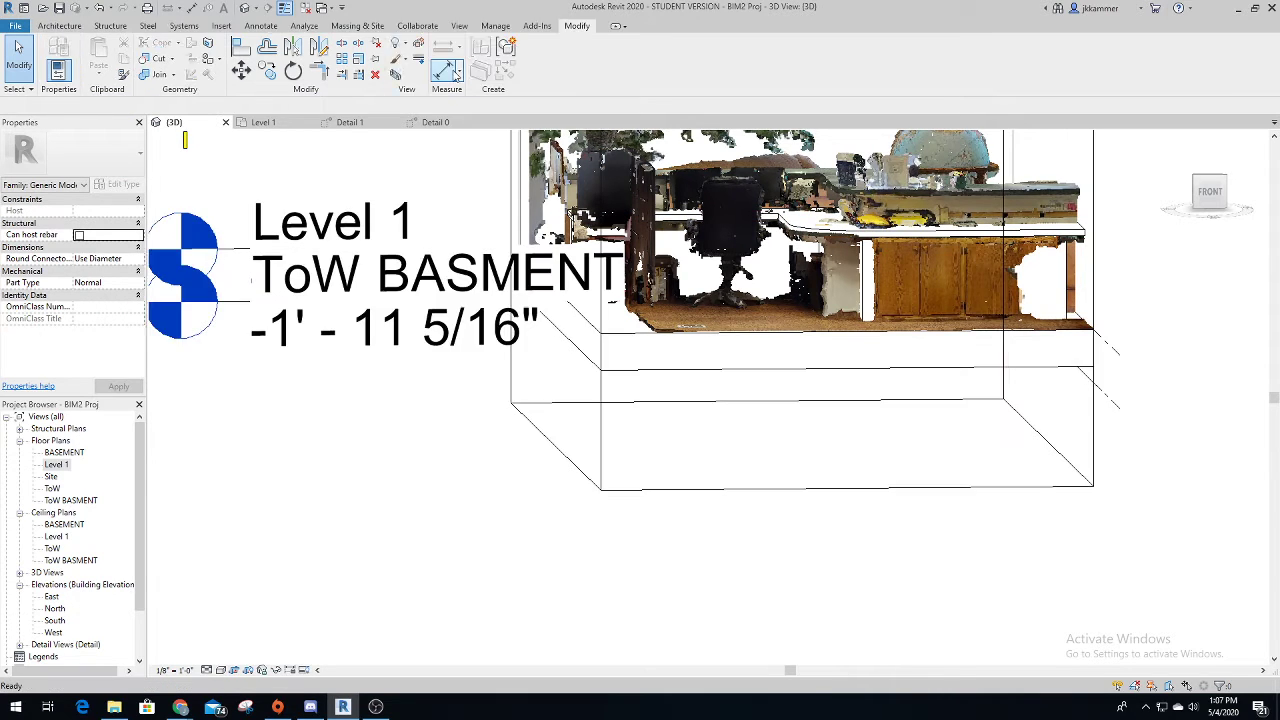
Edit the countertop's in-place model, set its extrusion end to 1.5", and finish the model.
{"action": "left_click", "coordinate": [823, 227]}
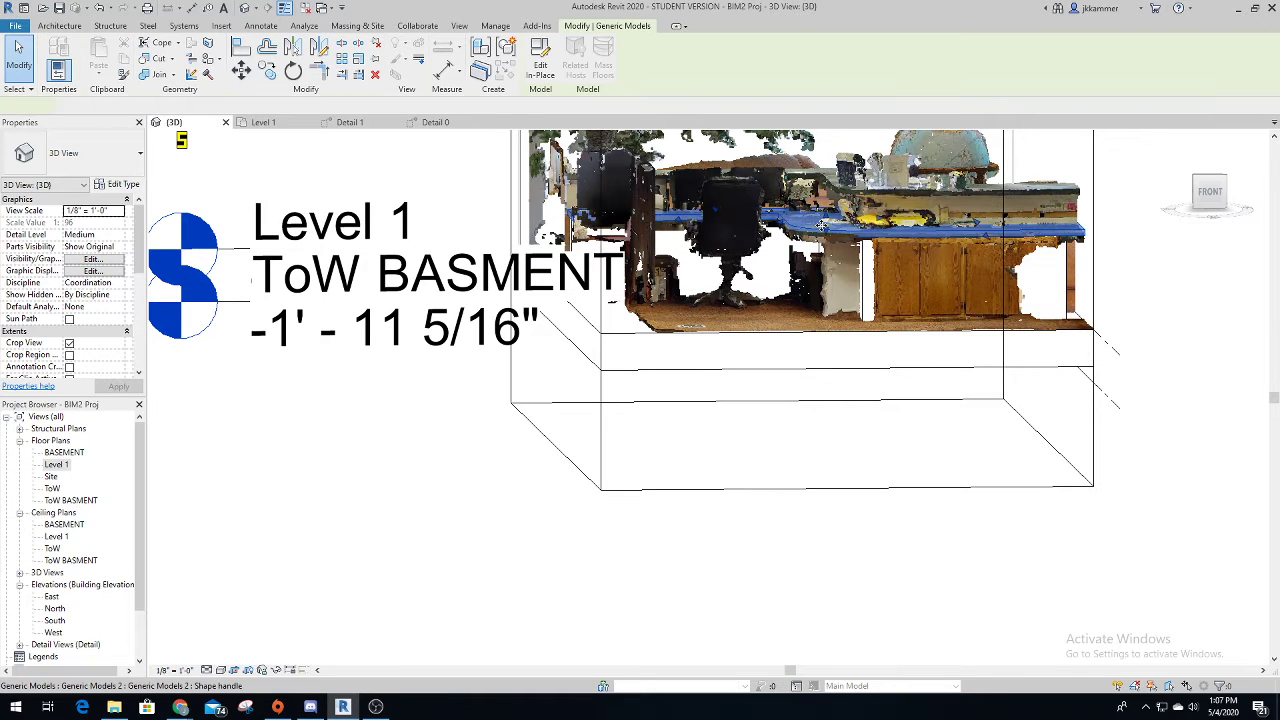
{"action": "left_click", "coordinate": [540, 62]}
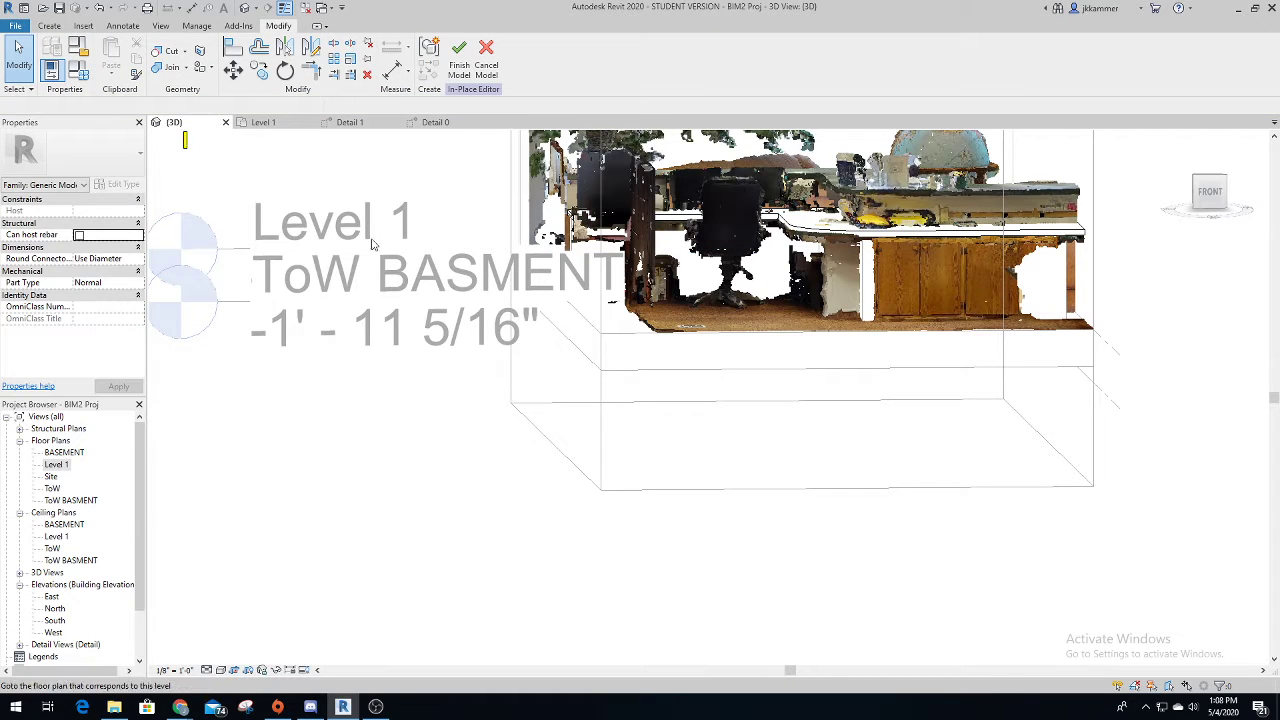
{"action": "left_click", "coordinate": [818, 233]}
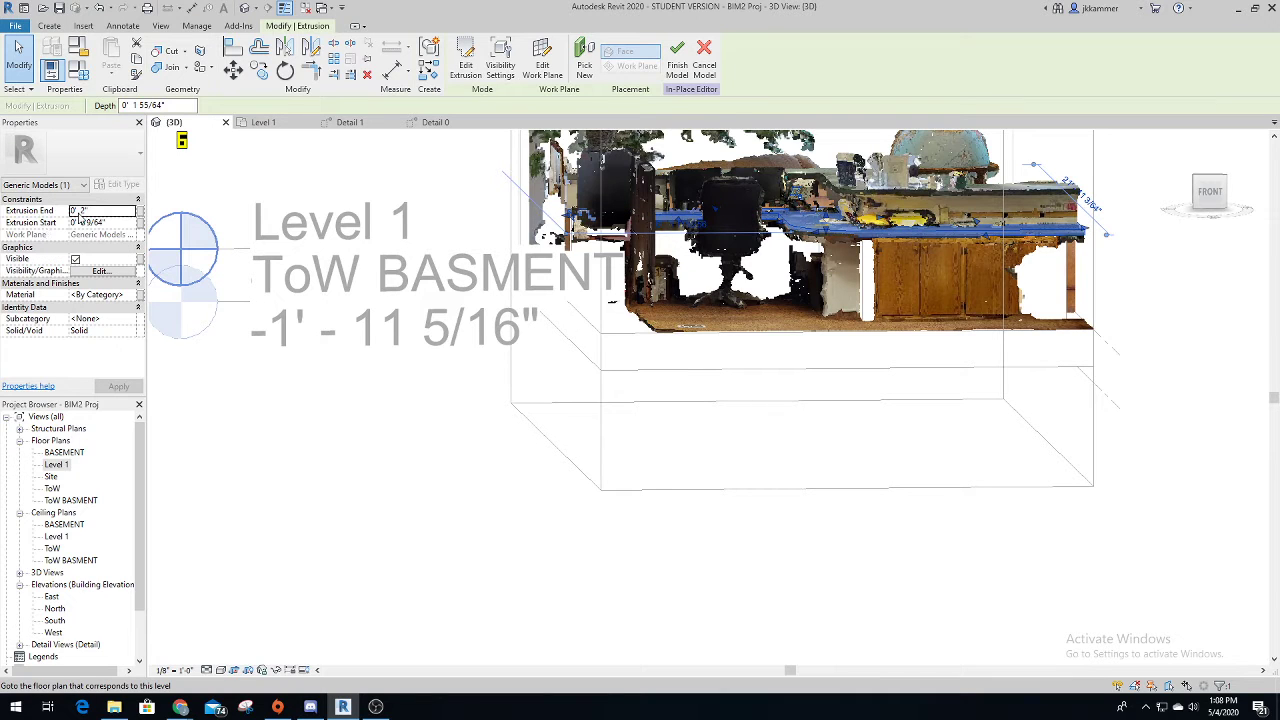
{"action": "type", "text": "1.5"}
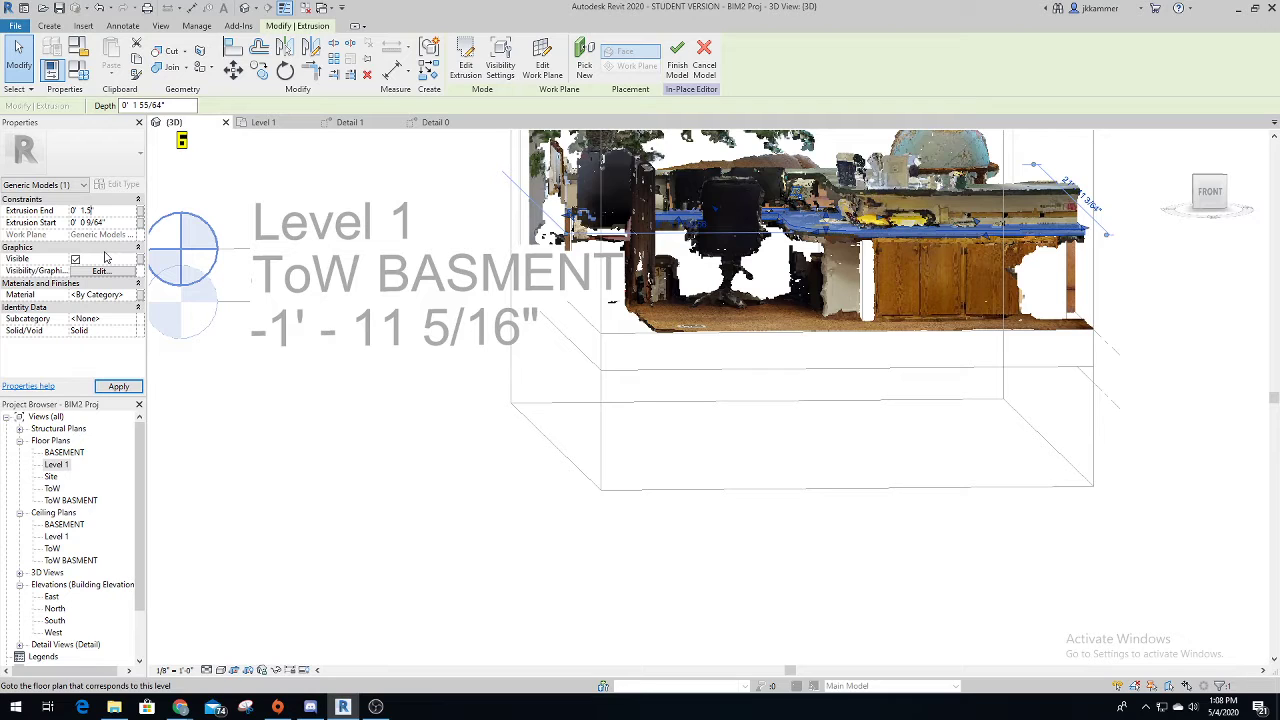
{"action": "key", "text": "Return"}
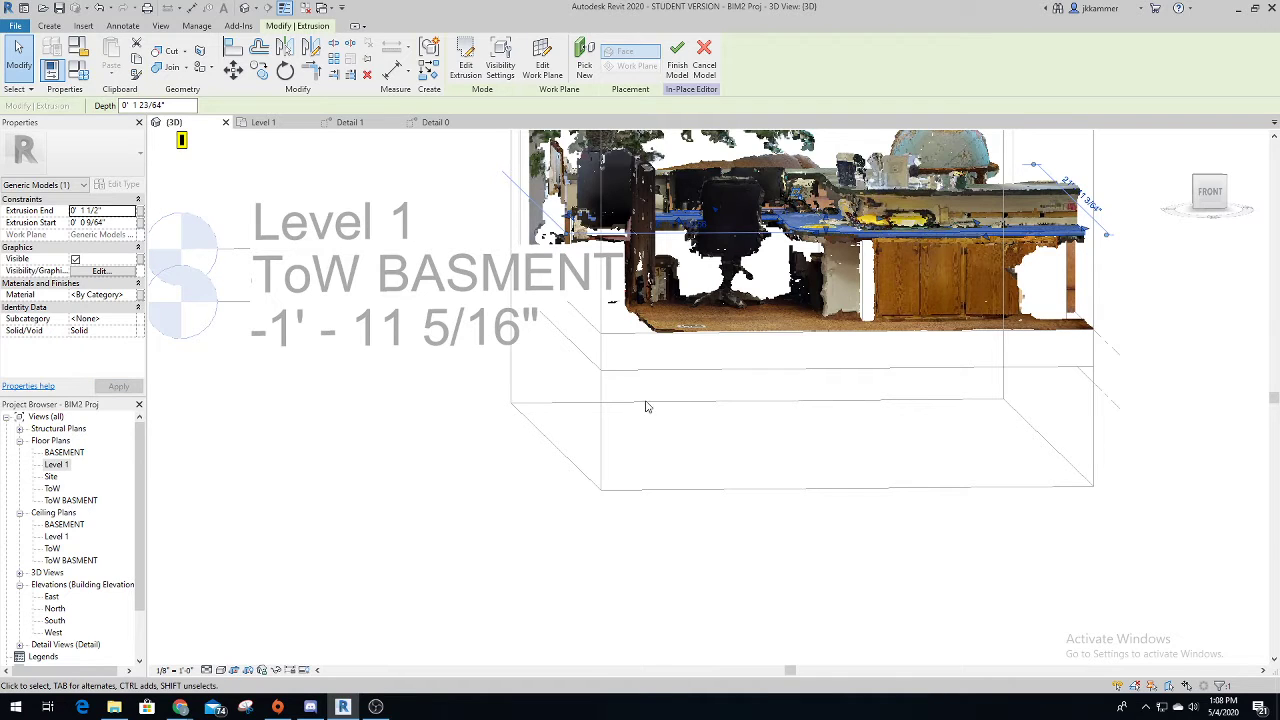
{"action": "key", "text": "Escape"}
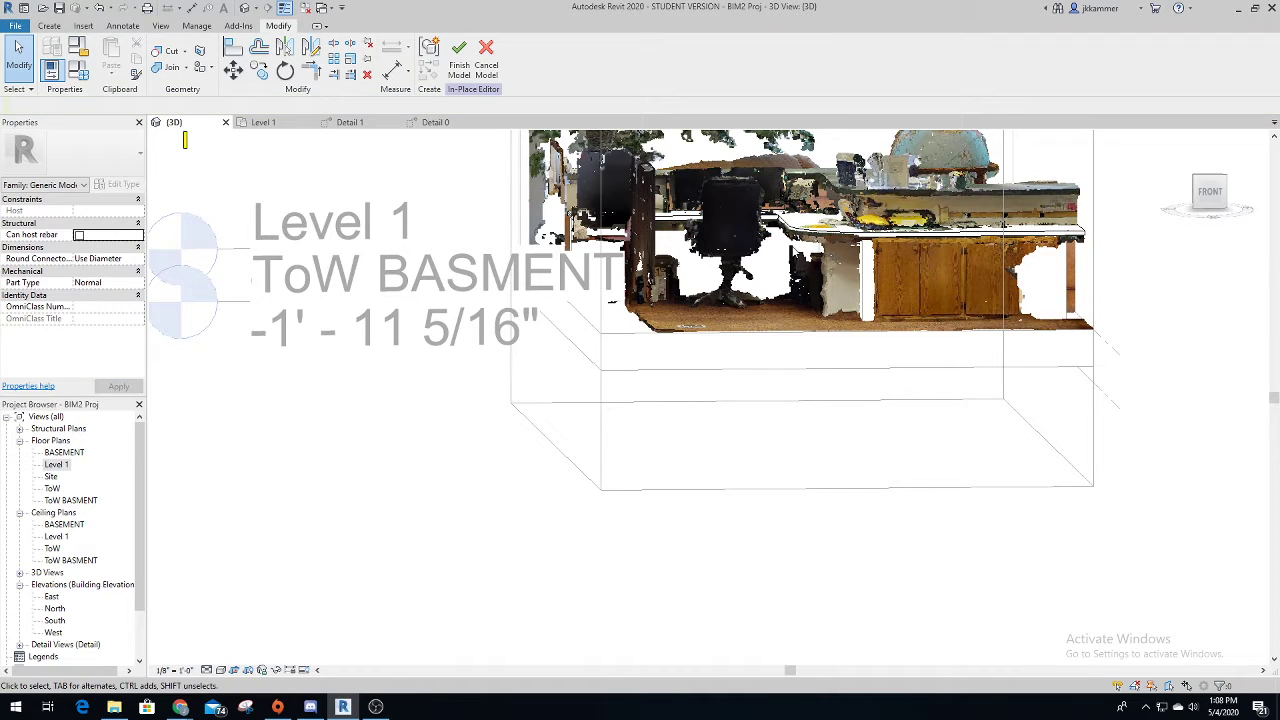
{"action": "left_click", "coordinate": [452, 68]}
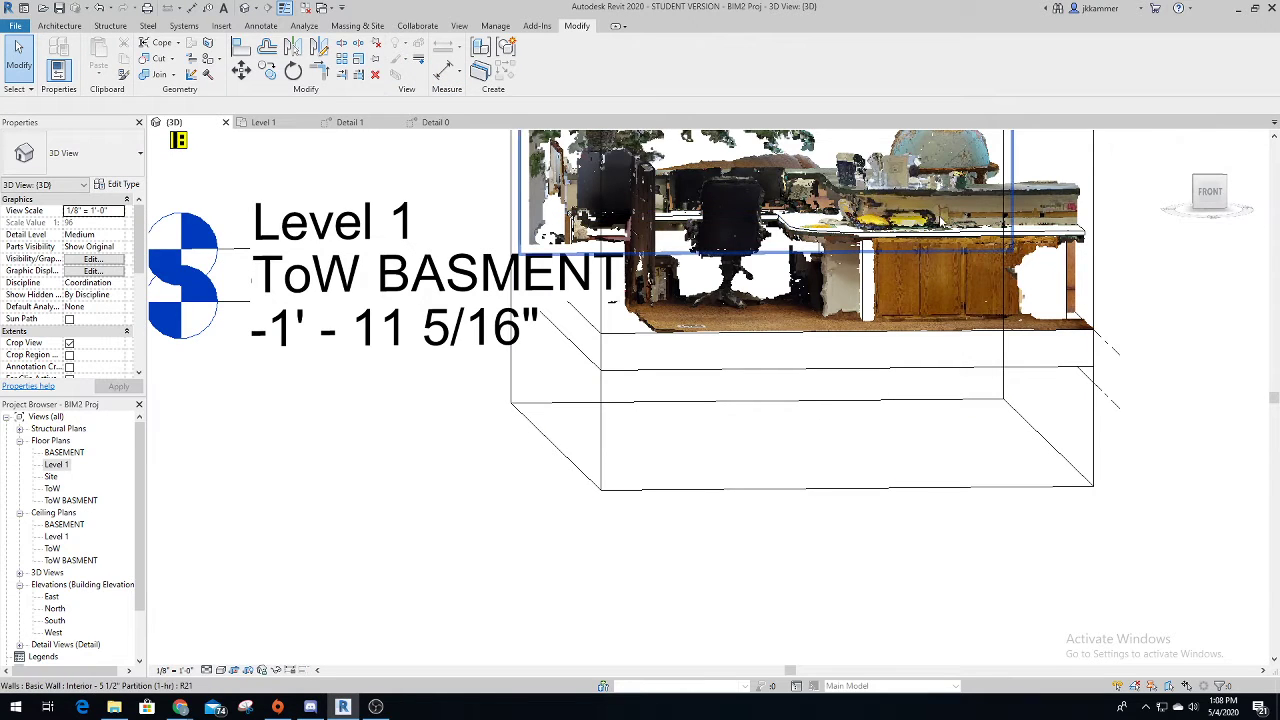
Create a new in-place model in the Generic Models category, accepting the default name.
{"action": "left_click", "coordinate": [77, 27]}
{"action": "left_click", "coordinate": [157, 66]}
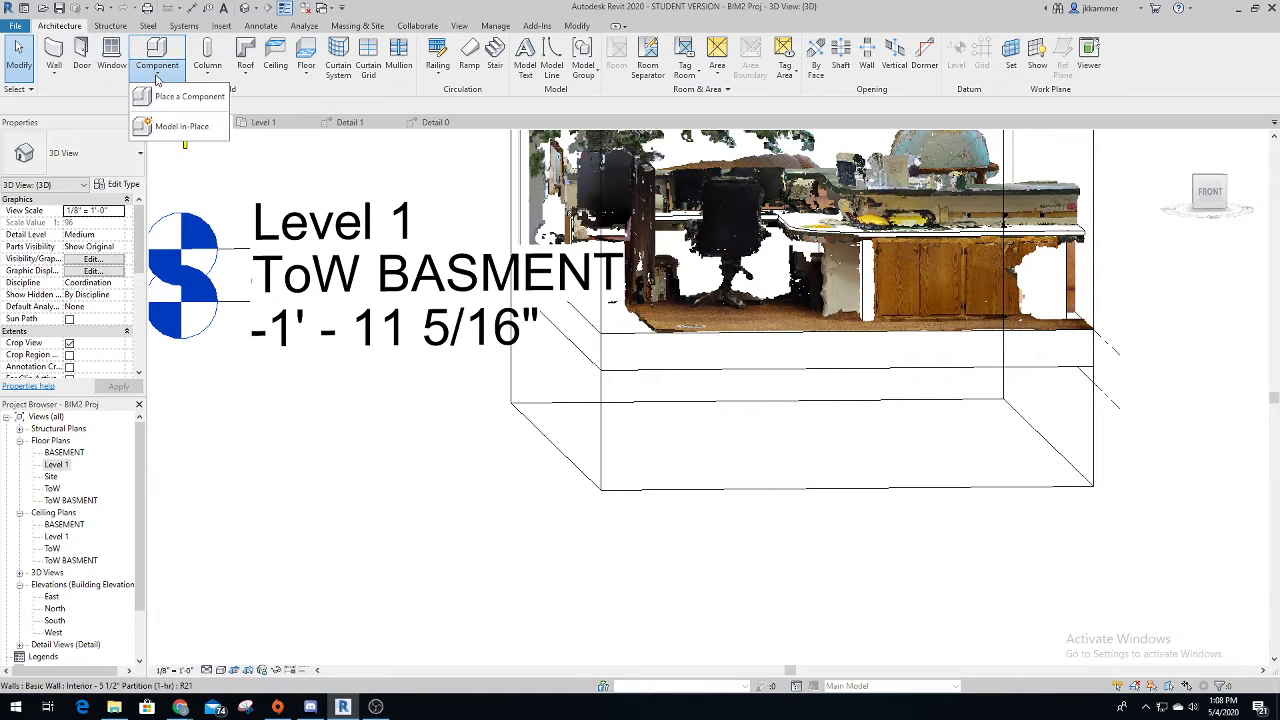
{"action": "left_click", "coordinate": [178, 125]}
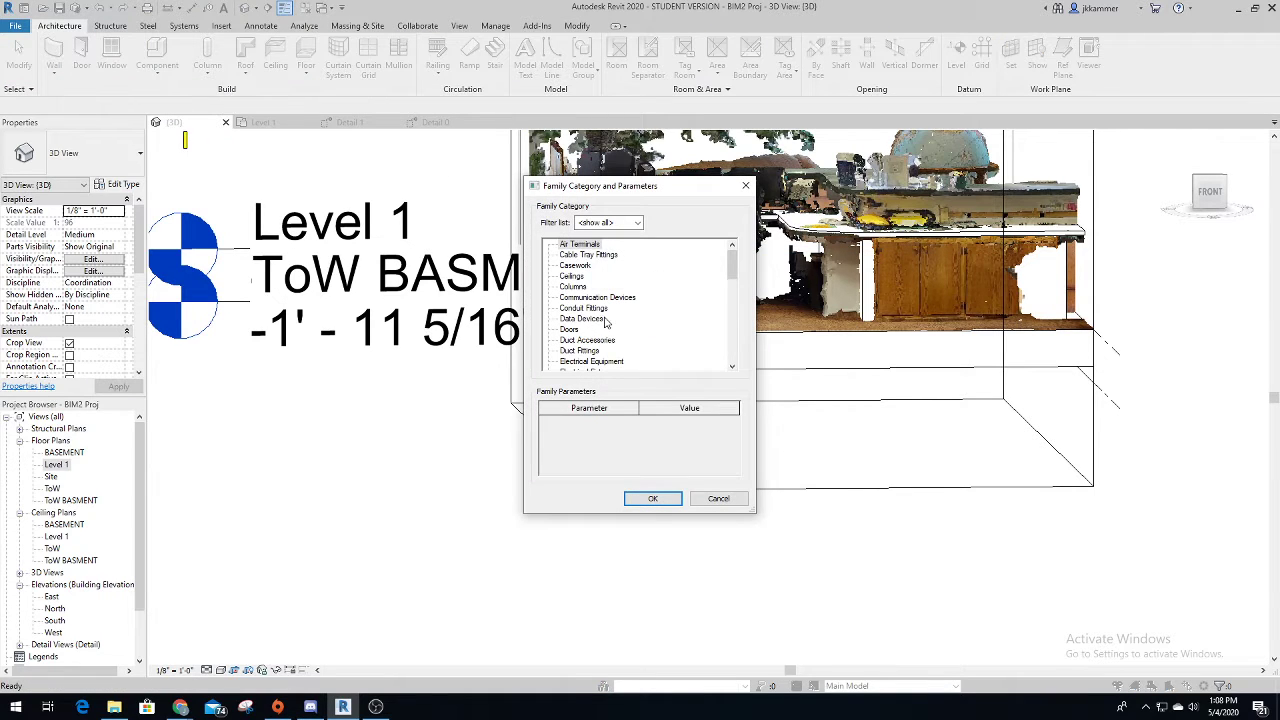
{"action": "scroll", "coordinate": [605, 321], "scroll_direction": "down", "scroll_amount": 3}
{"action": "left_click", "coordinate": [592, 341]}
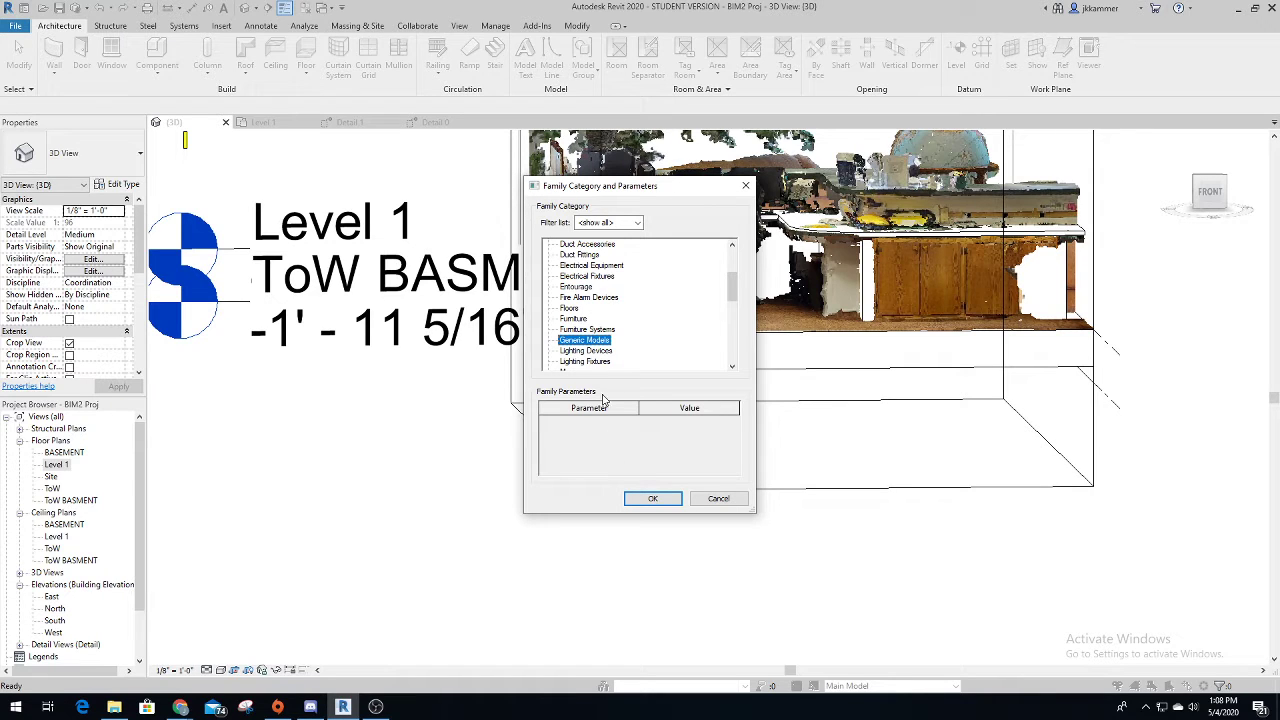
{"action": "left_click", "coordinate": [652, 498]}
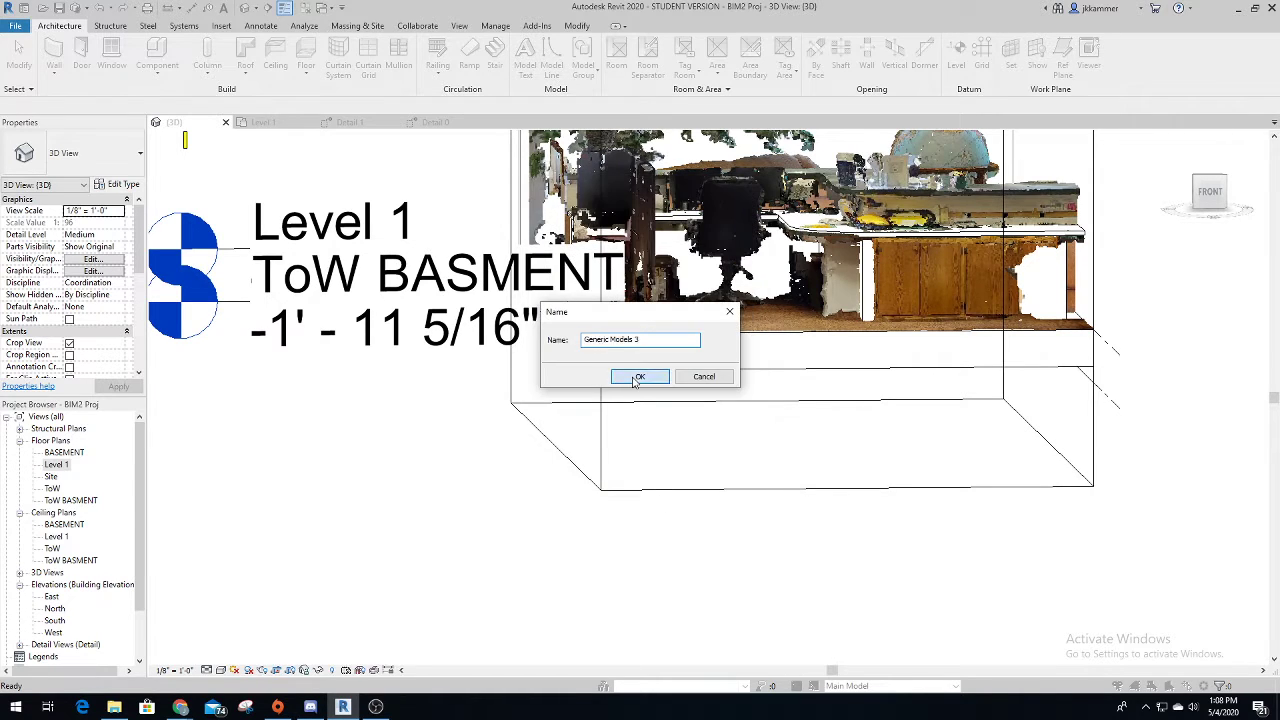
{"action": "left_click", "coordinate": [651, 377]}
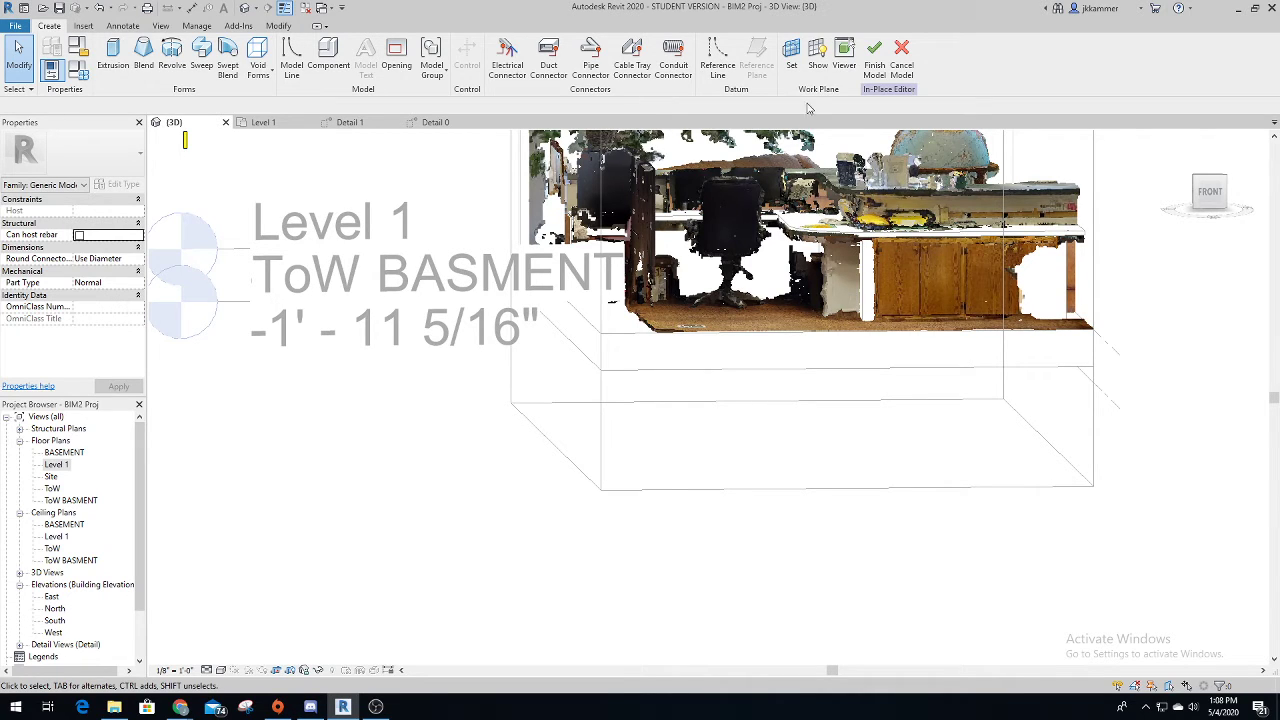
Set the work plane by picking the top face of the countertop.
{"action": "left_click", "coordinate": [790, 60]}
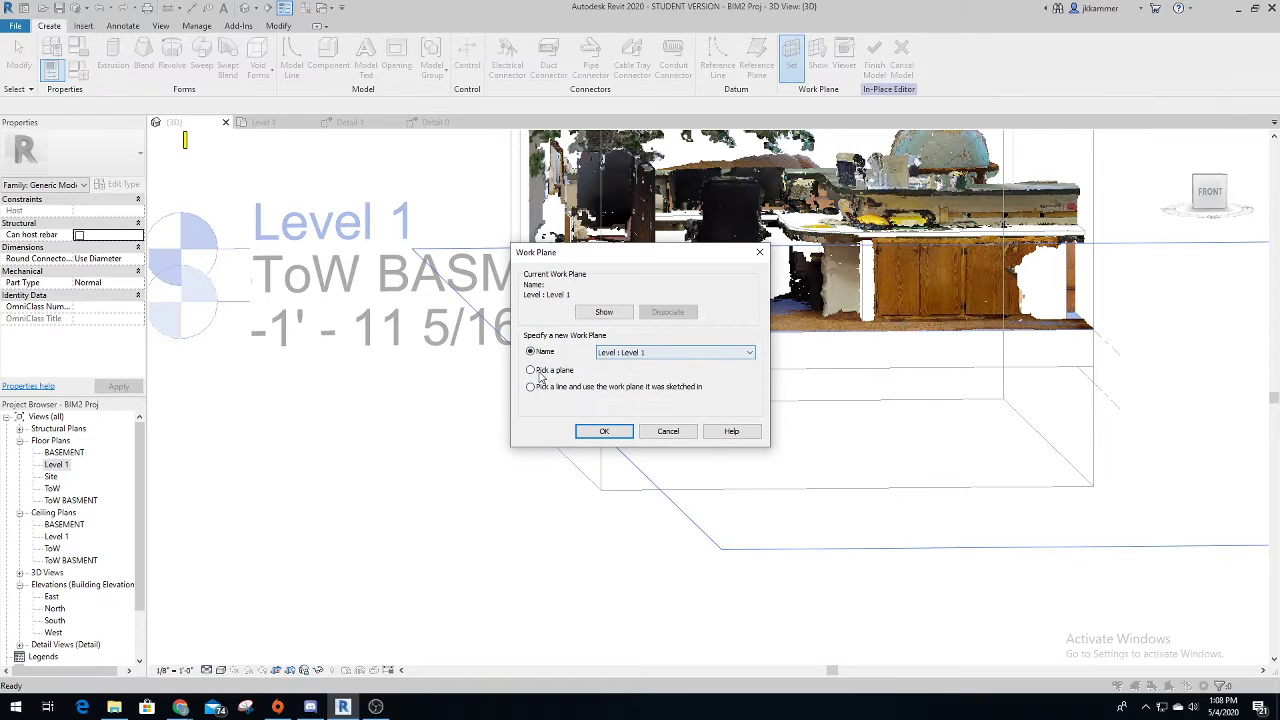
{"action": "left_click", "coordinate": [582, 428]}
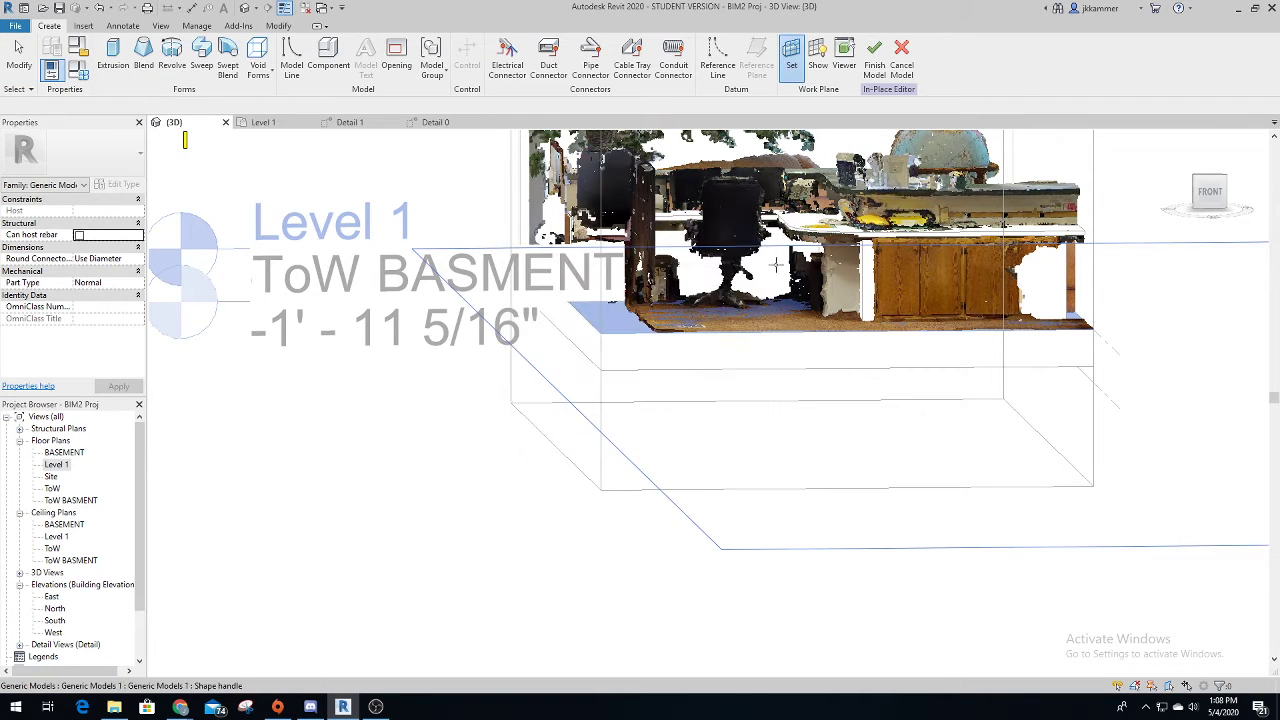
{"action": "left_click", "coordinate": [815, 218]}
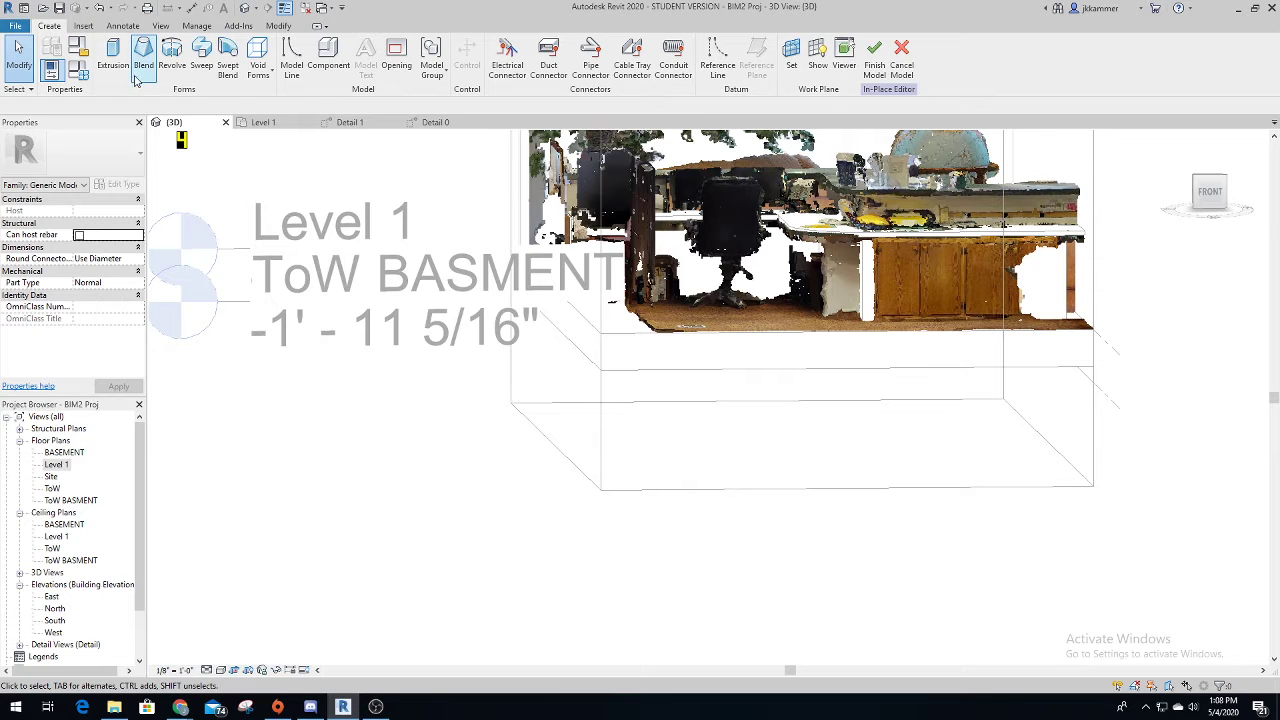
Start an extrusion and sketch the lobby-side edge of the riser beneath the raised counter, cutting its bend with a diagonal line.
{"action": "left_click", "coordinate": [113, 55]}
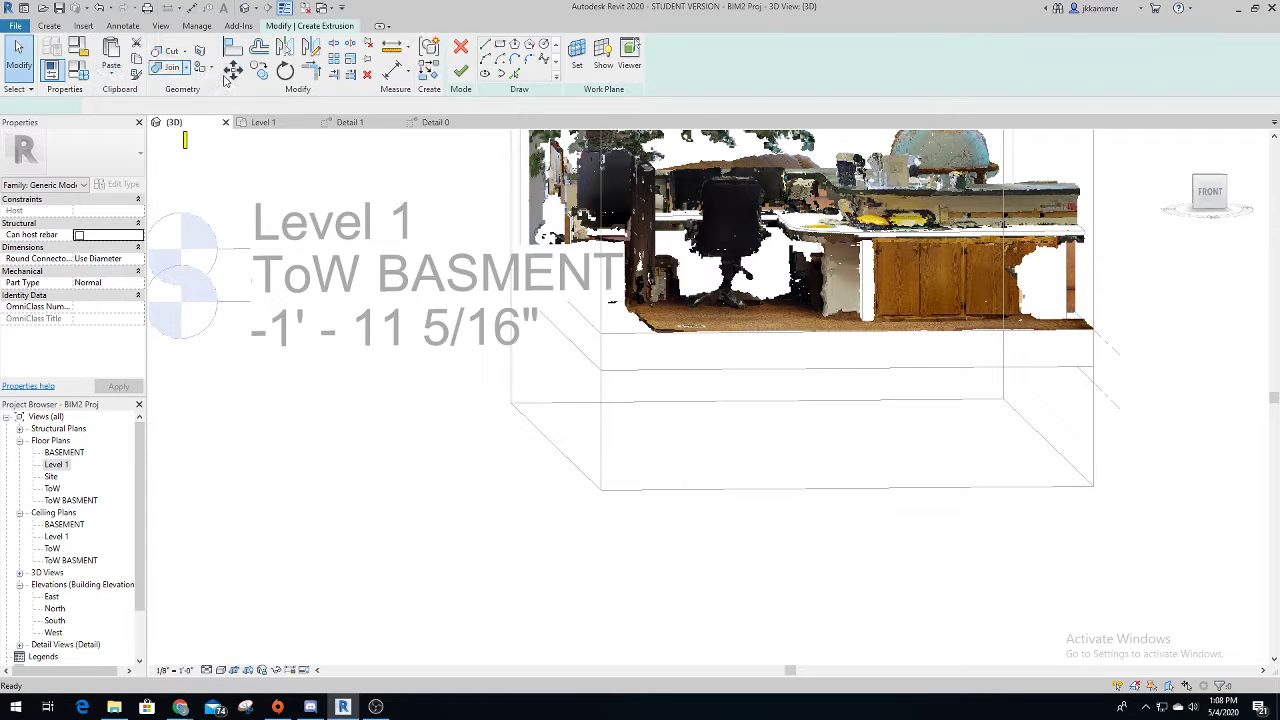
{"action": "left_click", "coordinate": [1210, 180]}
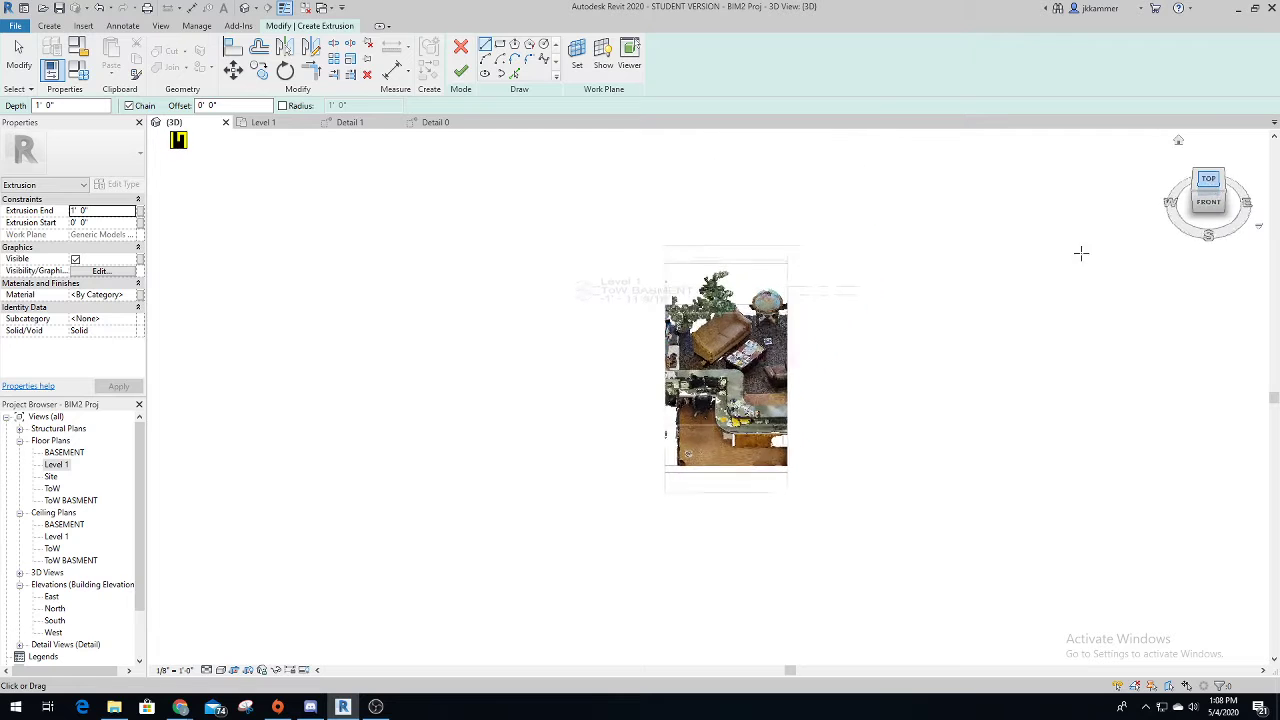
{"action": "left_click", "coordinate": [1248, 146]}
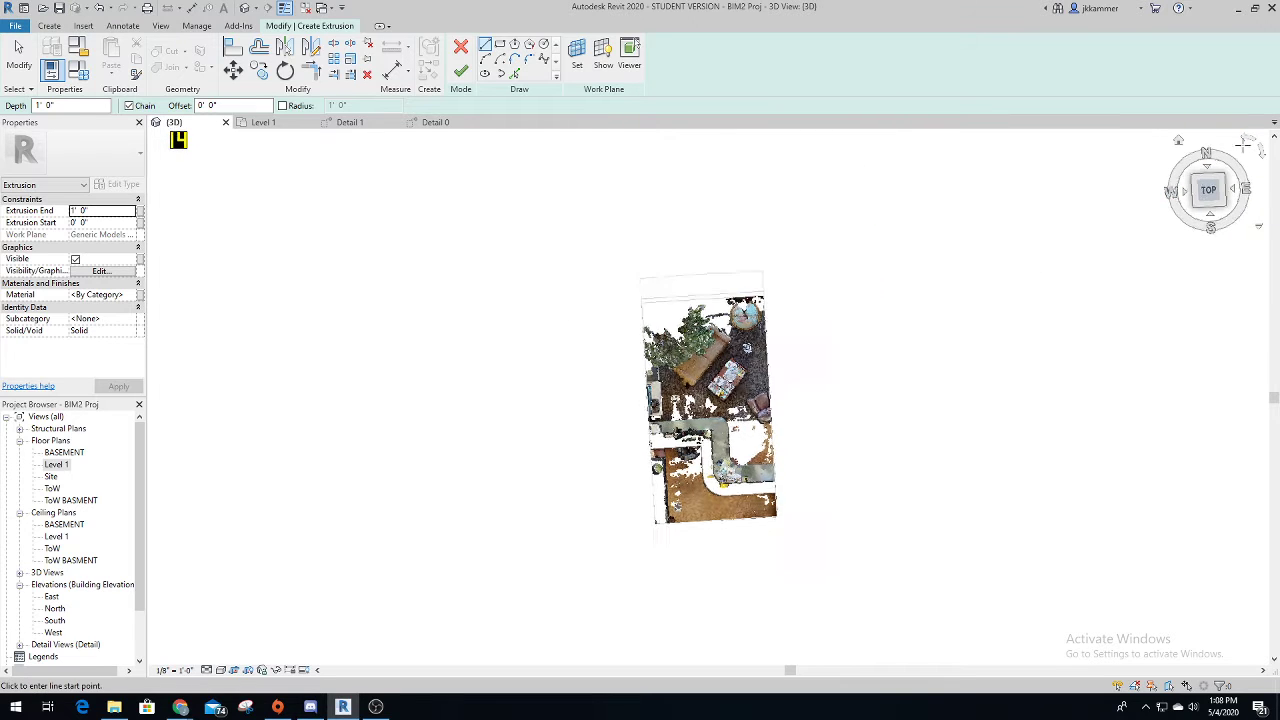
{"action": "scroll", "coordinate": [800, 402], "scroll_direction": "up", "scroll_amount": 2}
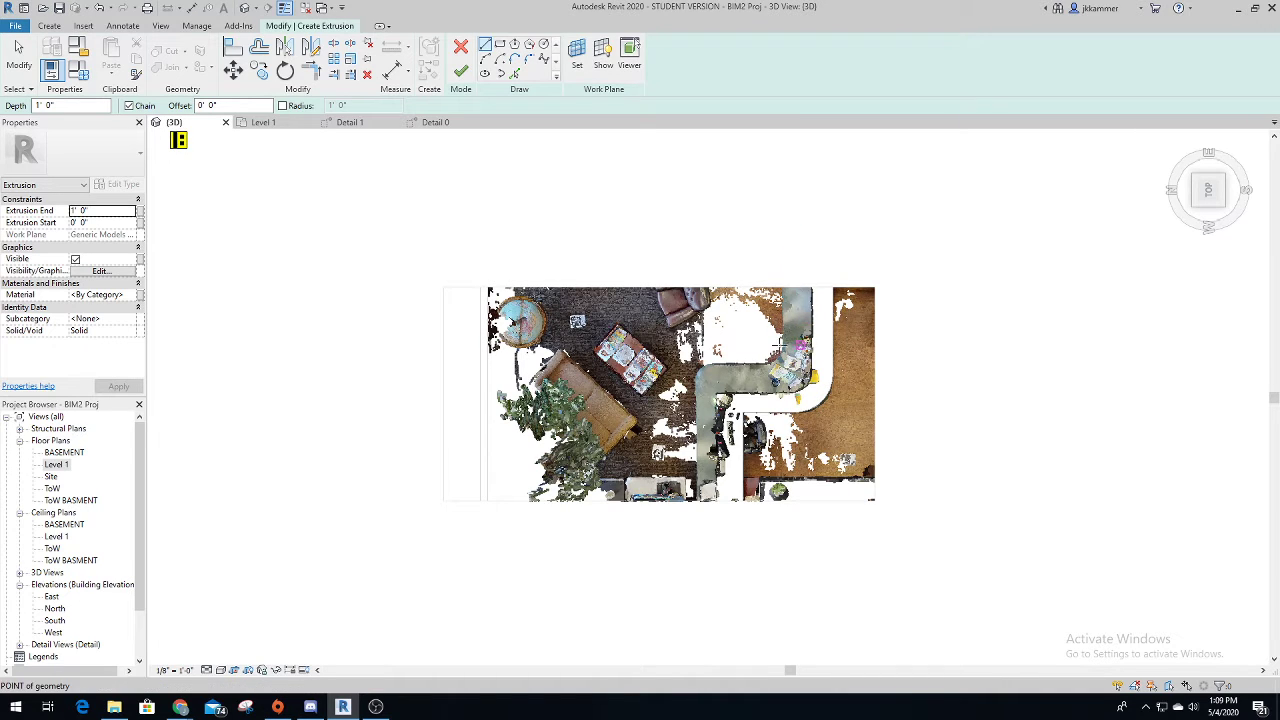
{"action": "scroll", "coordinate": [789, 293], "scroll_direction": "up", "scroll_amount": 2}
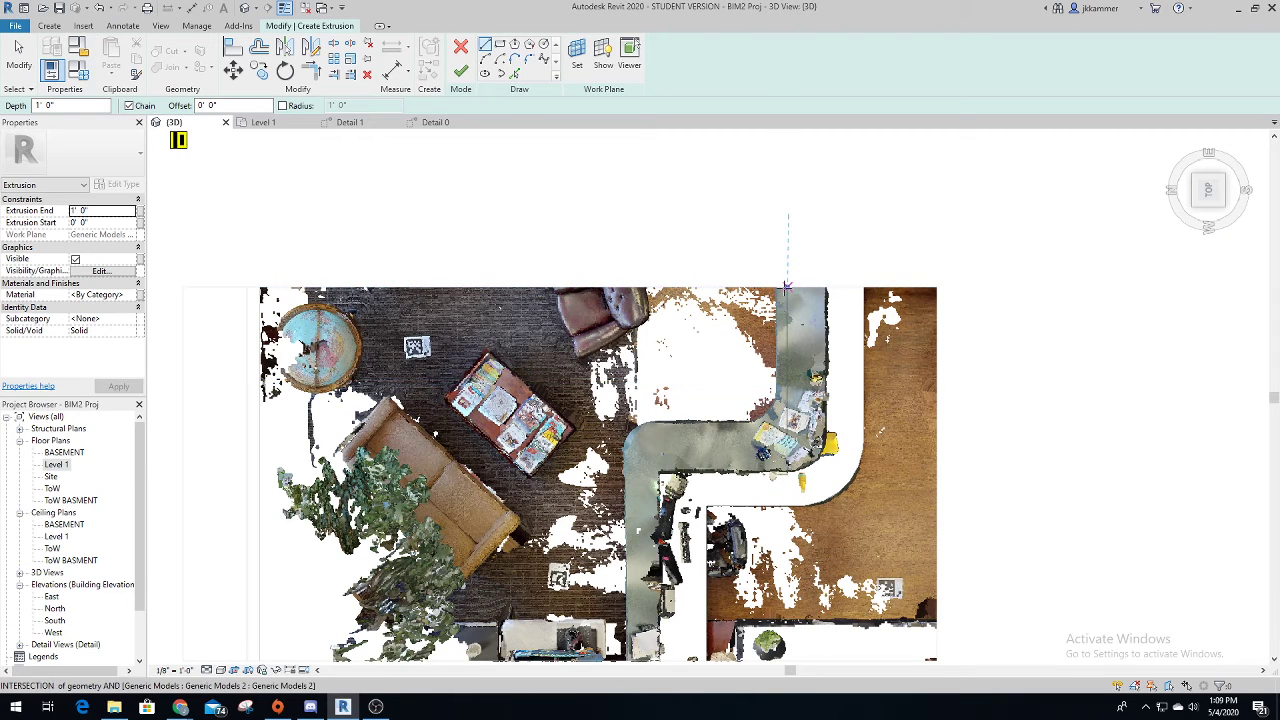
{"action": "left_click", "coordinate": [787, 288]}
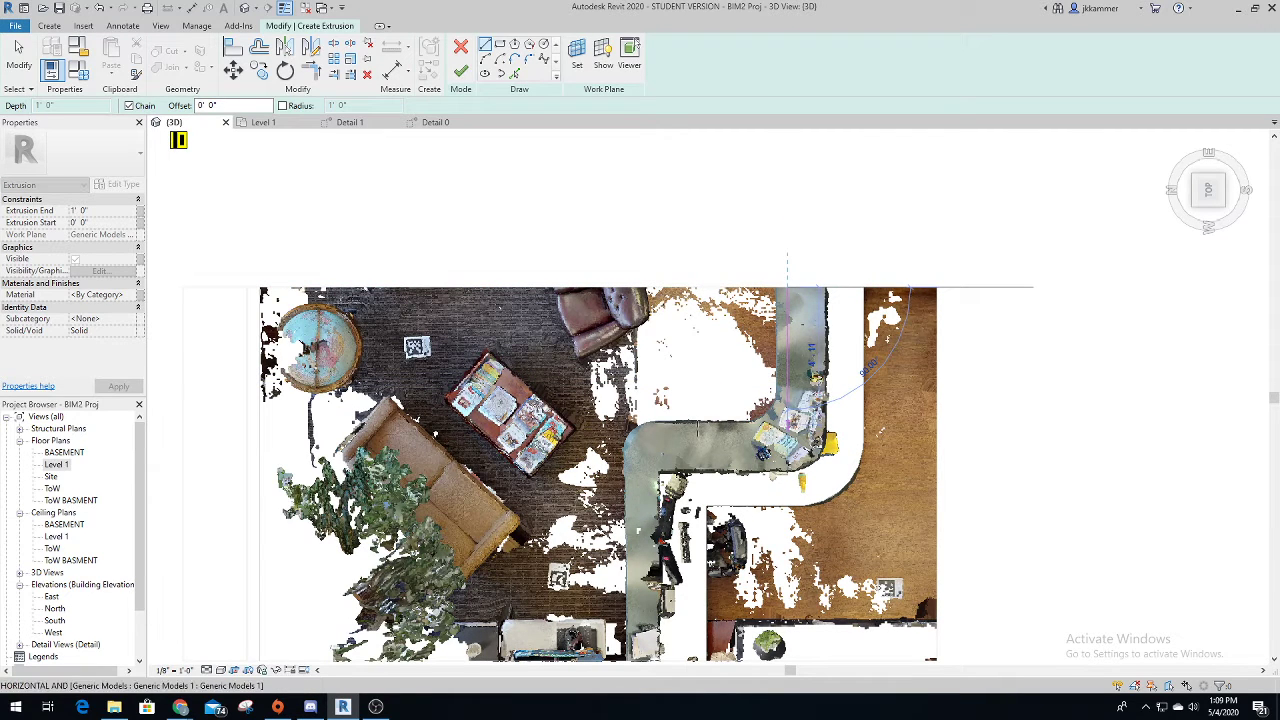
{"action": "left_click", "coordinate": [787, 425]}
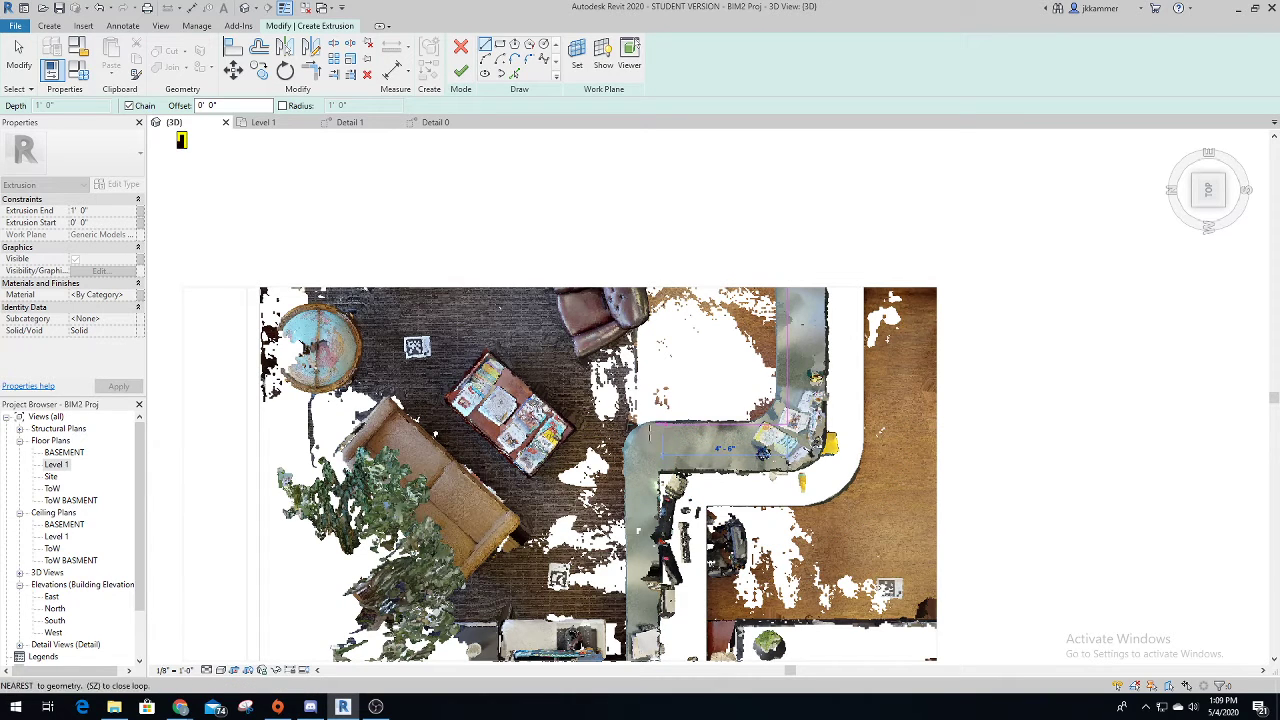
{"action": "left_click", "coordinate": [659, 424]}
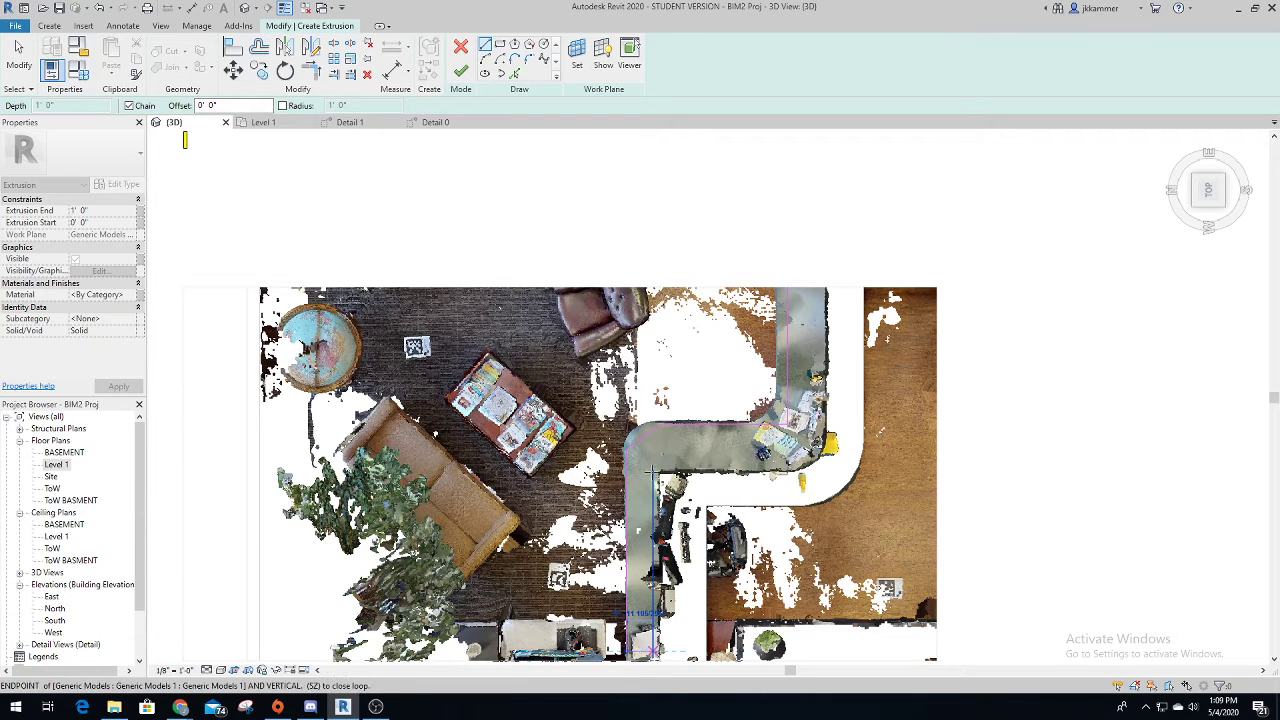
Sketch the riser's staff-side edge alongside the lobby-side line and close the outline at the cabinet end.
{"action": "left_click", "coordinate": [654, 470]}
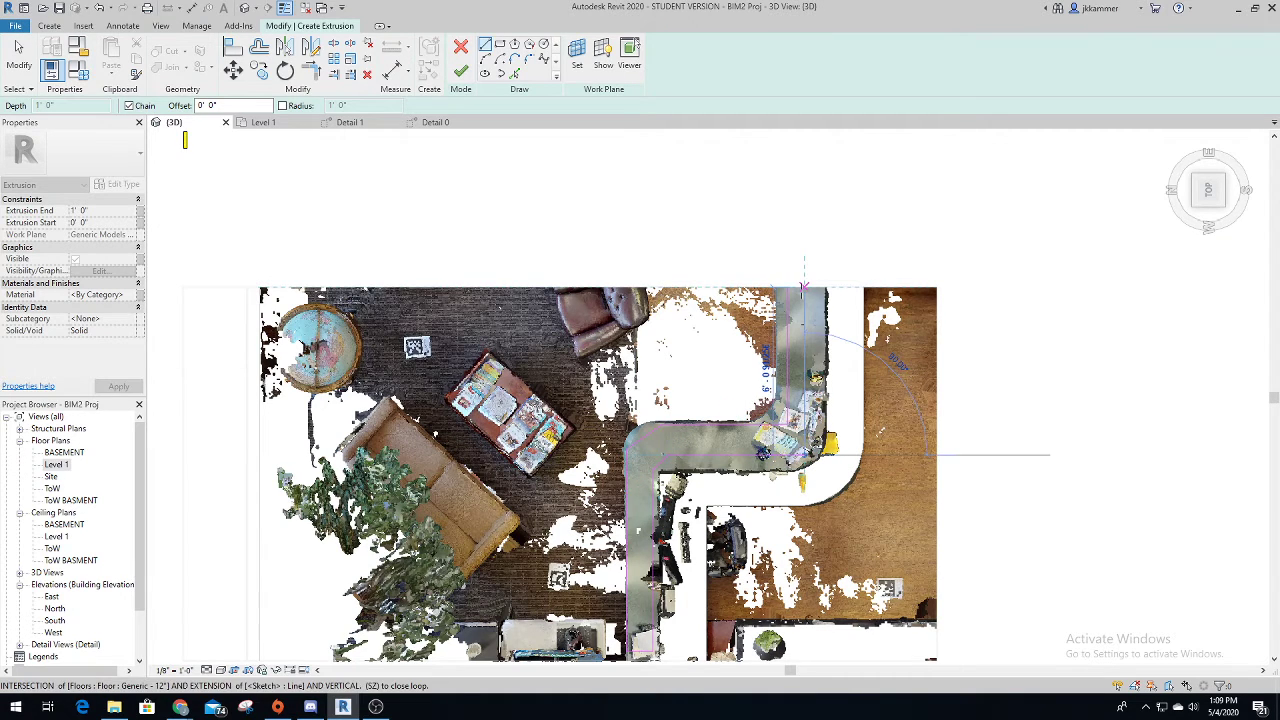
{"action": "left_click", "coordinate": [800, 455]}
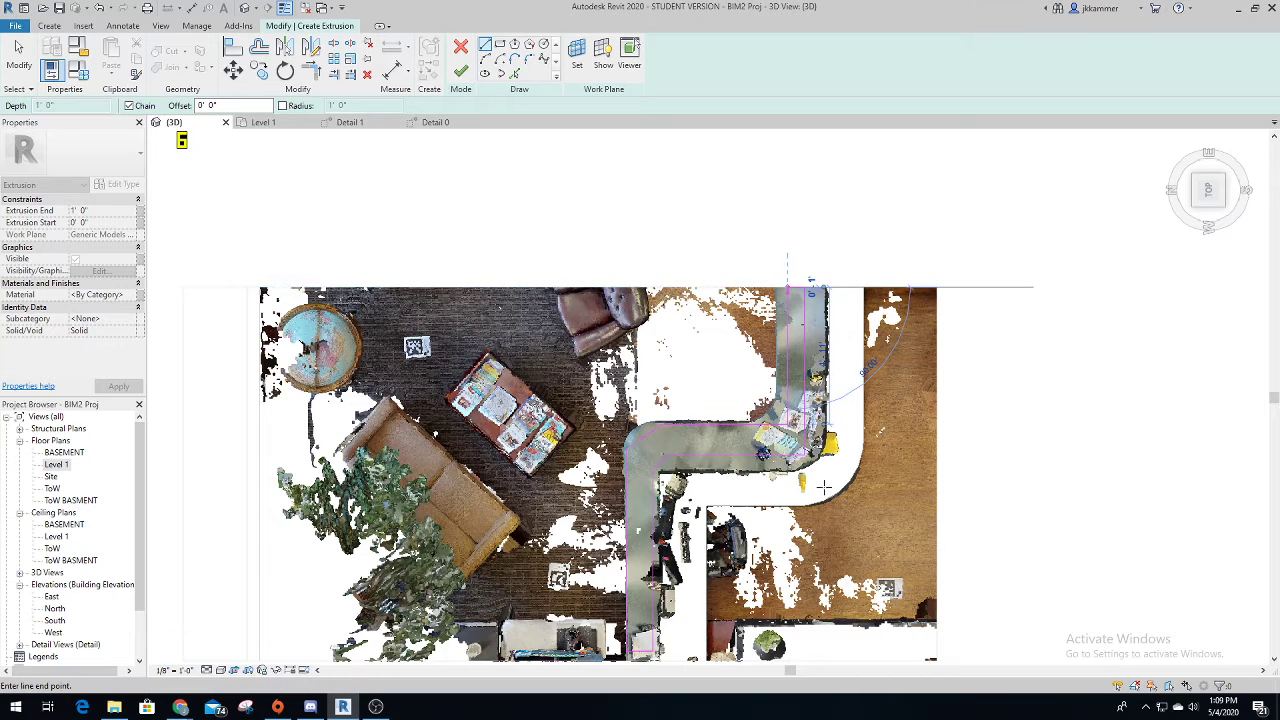
{"action": "left_click", "coordinate": [790, 289]}
{"action": "key", "text": "Escape"}
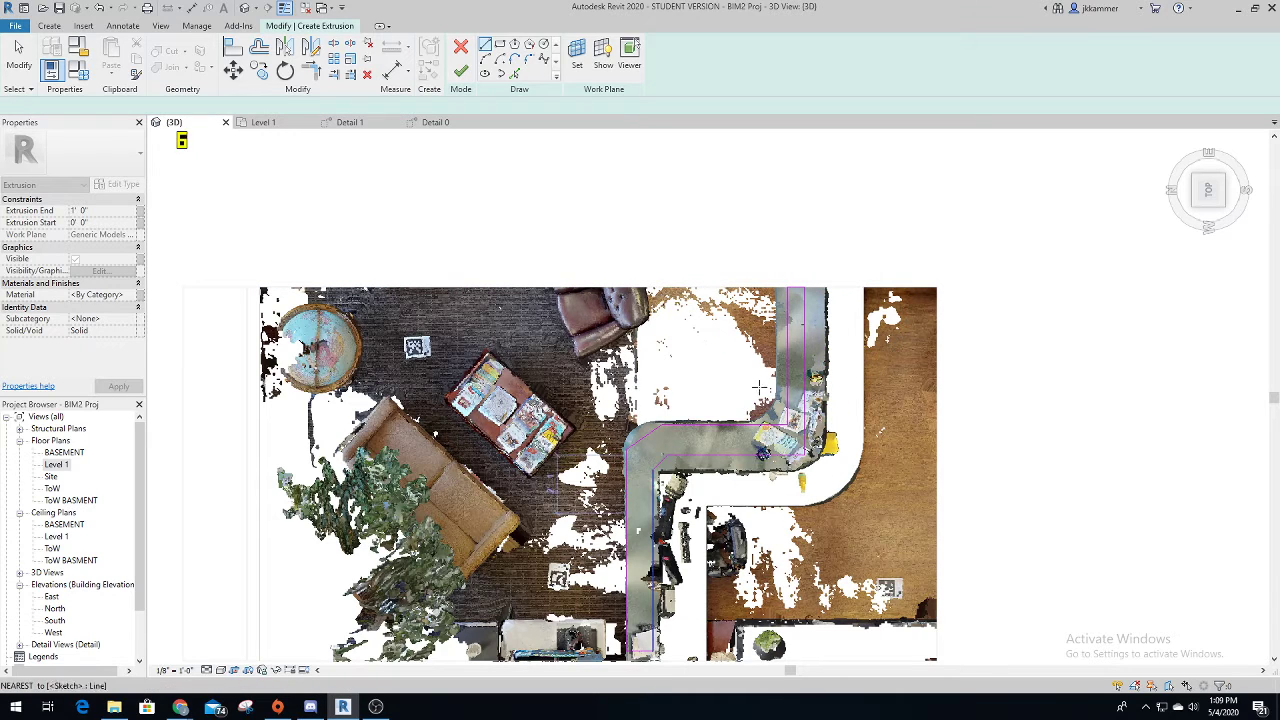
{"action": "key", "text": "Escape"}
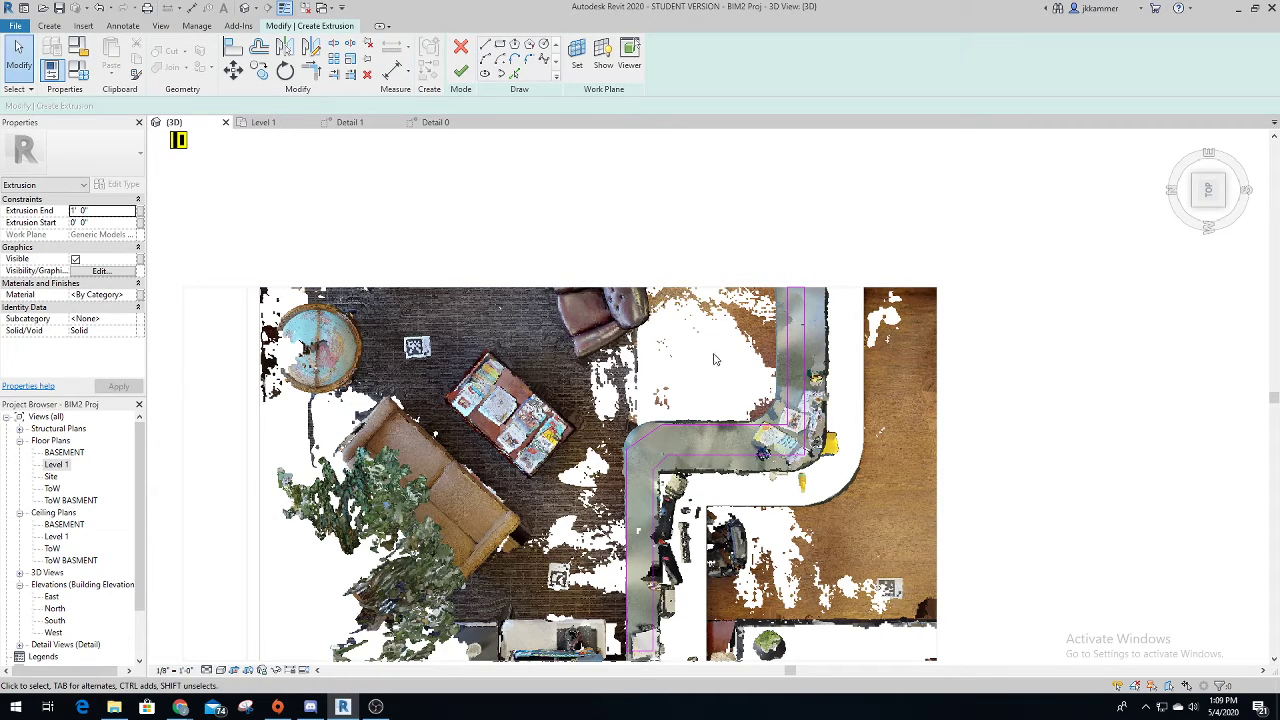
Finish the riser's sketch with a 1' 0" extrusion depth, finish the in-place model, and inspect it against the scan in 3D.
{"action": "left_click", "coordinate": [461, 73]}
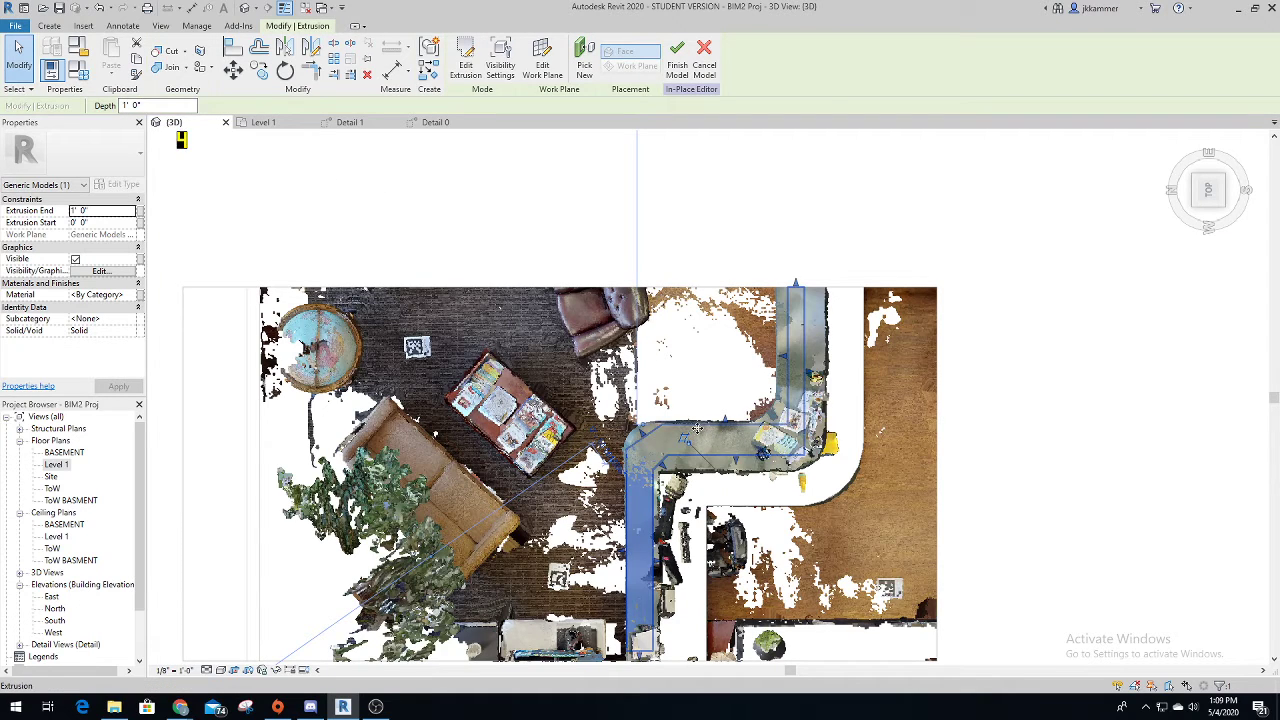
{"action": "left_click", "coordinate": [677, 60]}
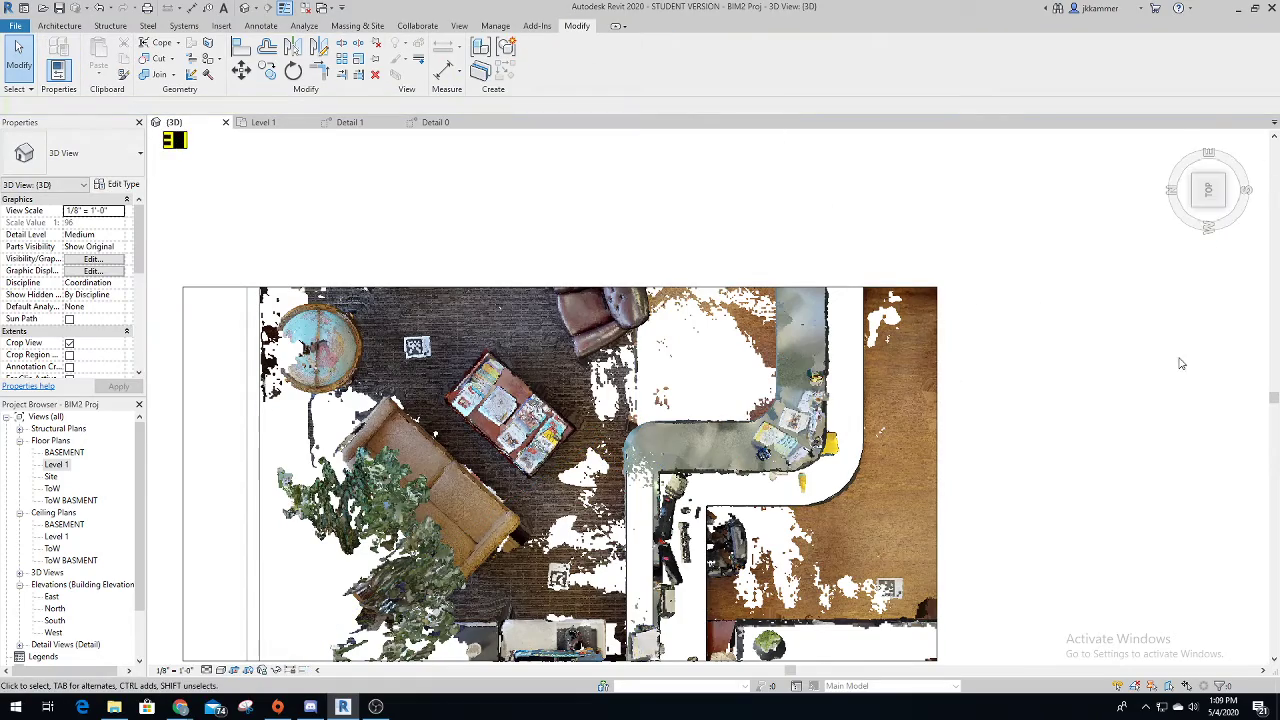
{"action": "middle_click_drag", "start_coordinate": [1180, 362], "coordinate": [769, 479], "text": "shift"}
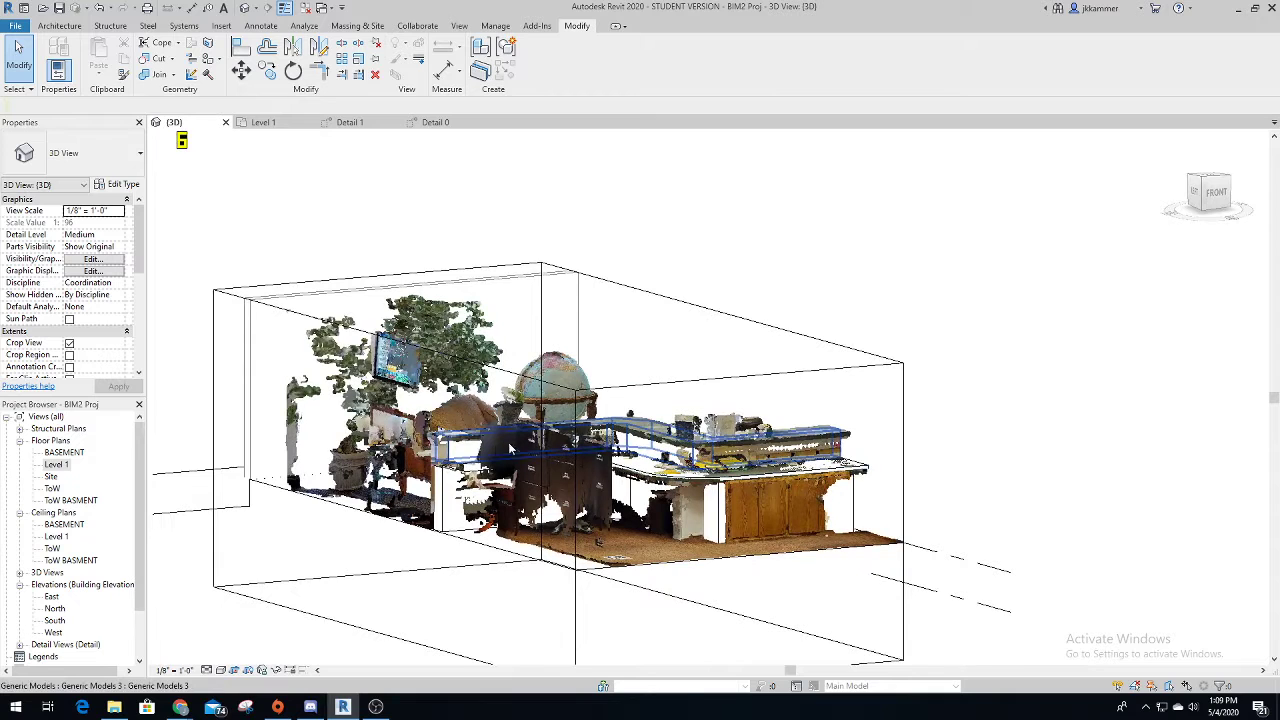
{"action": "left_click", "coordinate": [717, 433]}
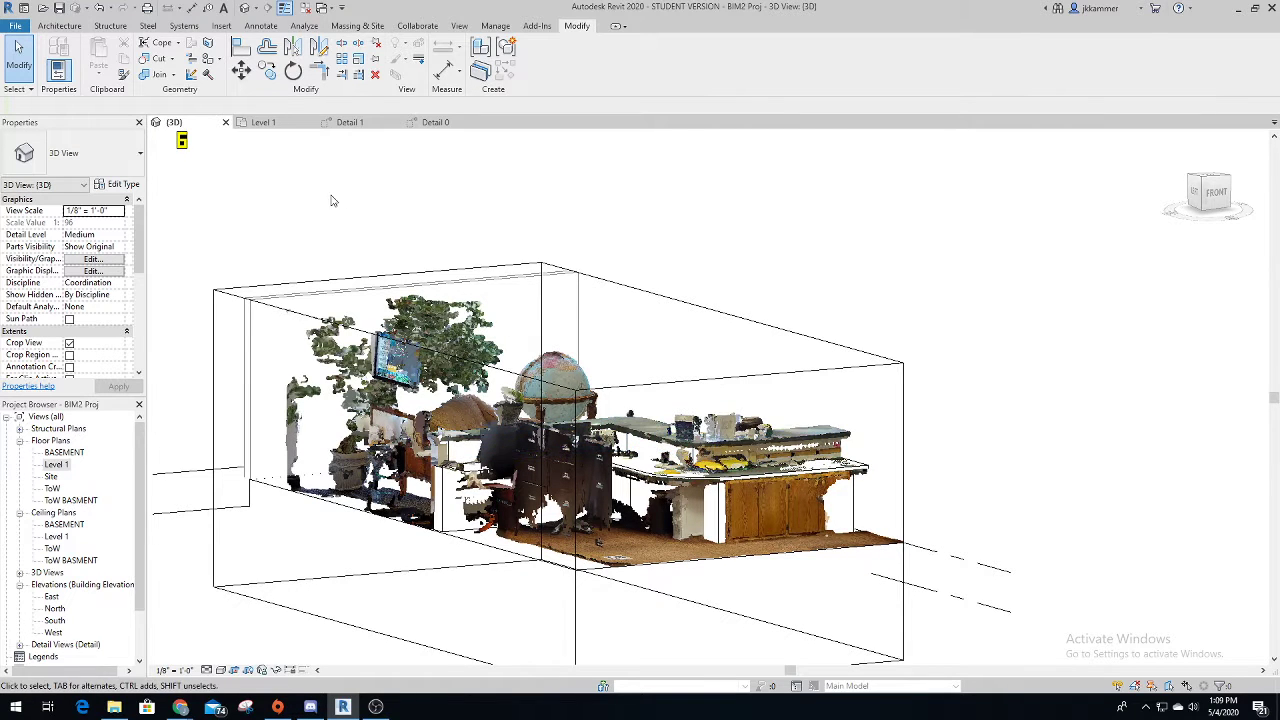
Start another in-place model in the Generic Models category, keeping the name Generic Models 4.
{"action": "left_click", "coordinate": [59, 27]}
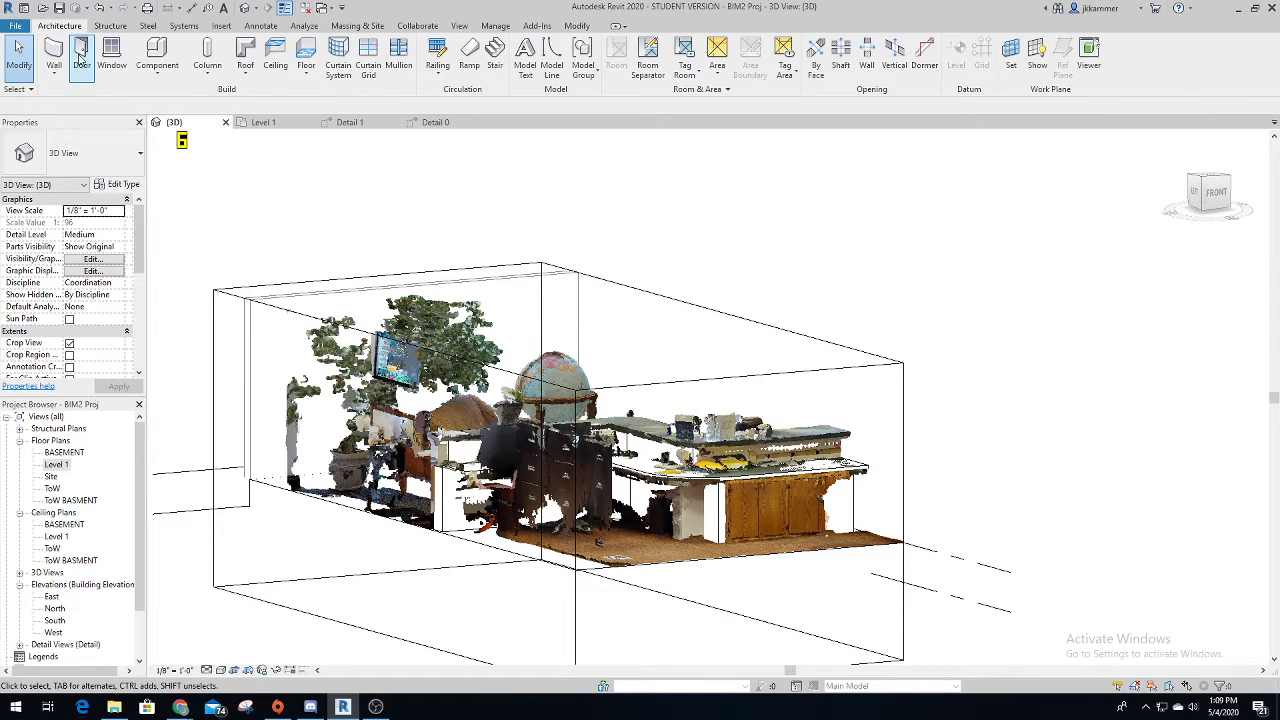
{"action": "left_click", "coordinate": [157, 65]}
{"action": "left_click", "coordinate": [187, 132]}
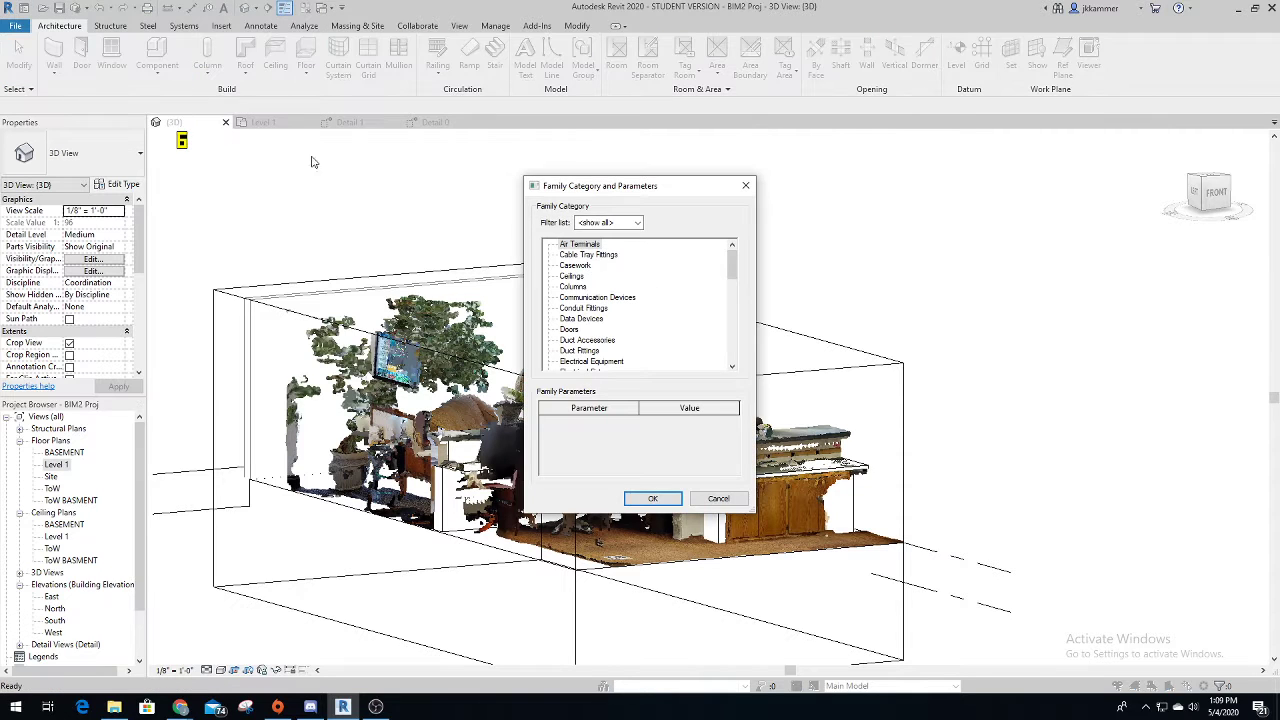
{"action": "scroll", "coordinate": [590, 338], "scroll_direction": "down", "scroll_amount": 3}
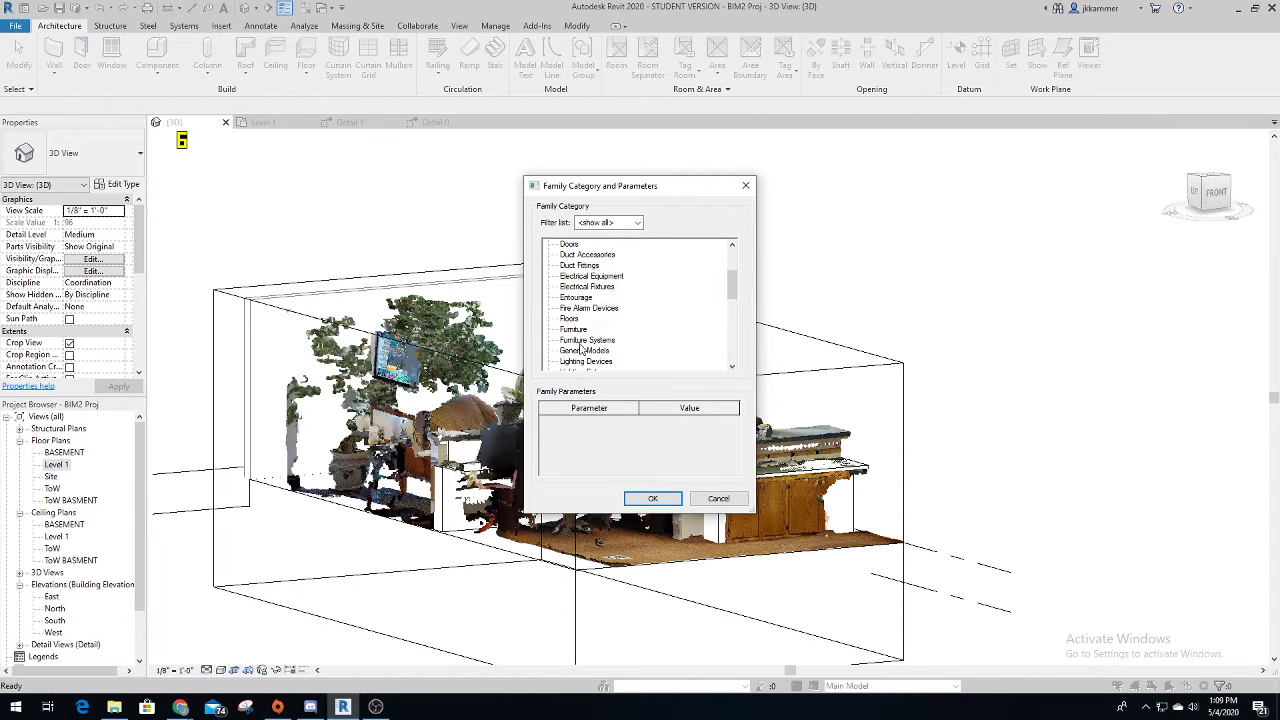
{"action": "double_click", "coordinate": [584, 351]}
{"action": "left_click", "coordinate": [641, 379]}
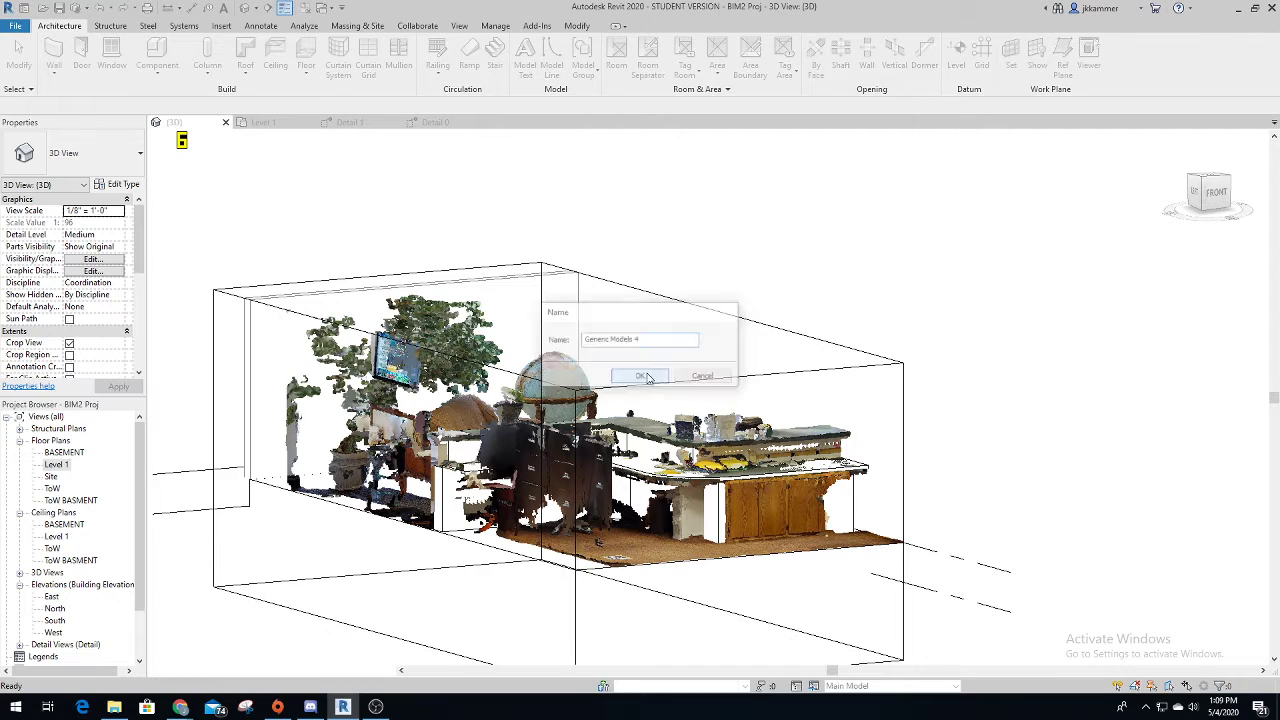
Set the work plane by picking the top face of the riser.
{"action": "left_click", "coordinate": [792, 60]}
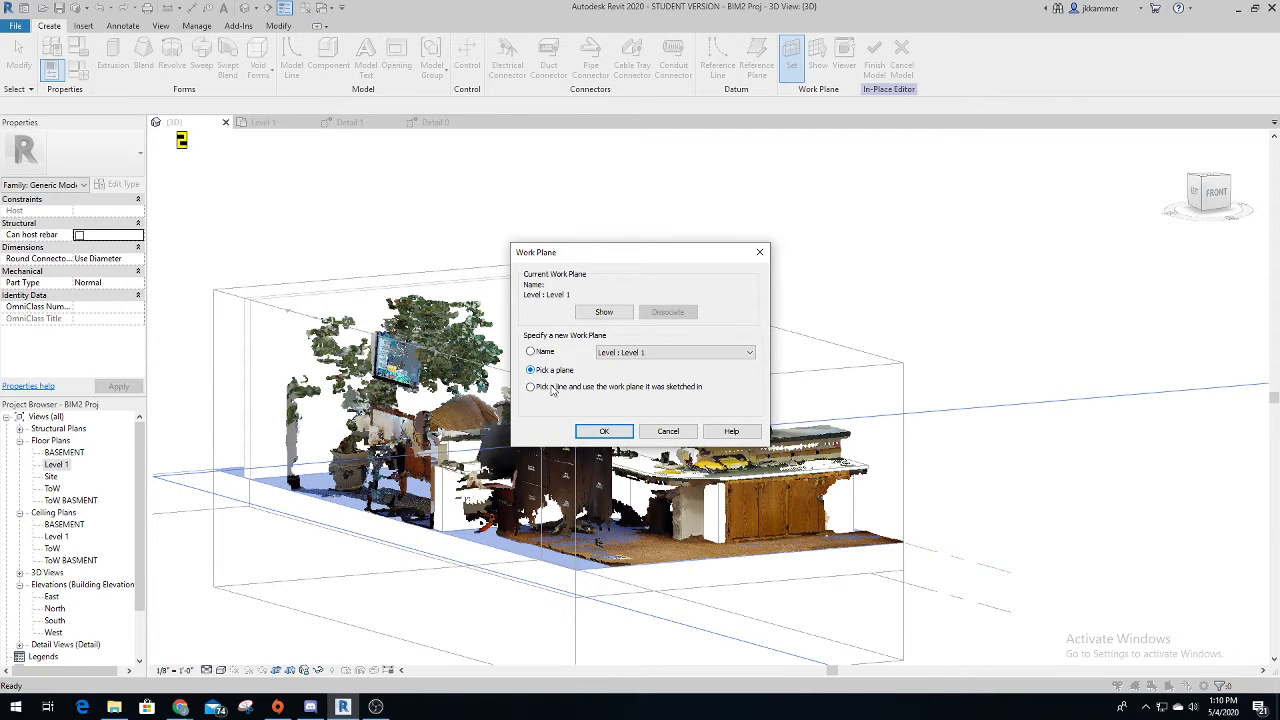
{"action": "left_click", "coordinate": [604, 432]}
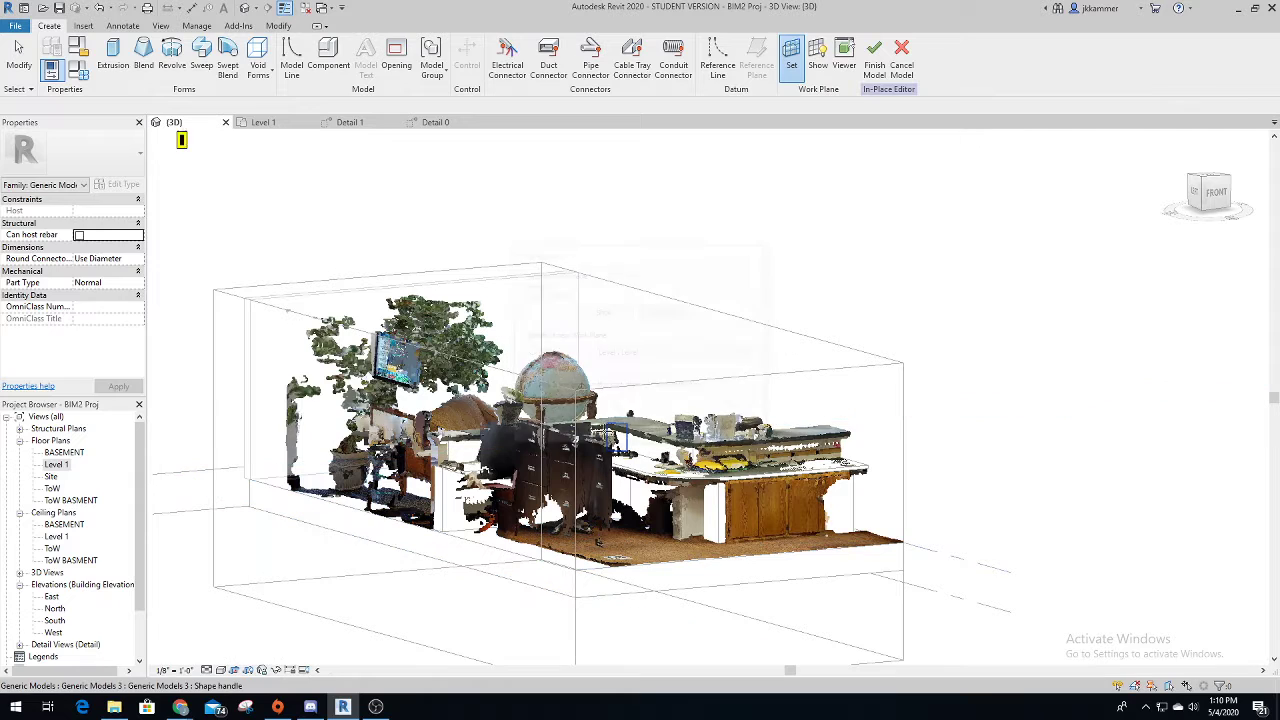
{"action": "left_click", "coordinate": [648, 430]}
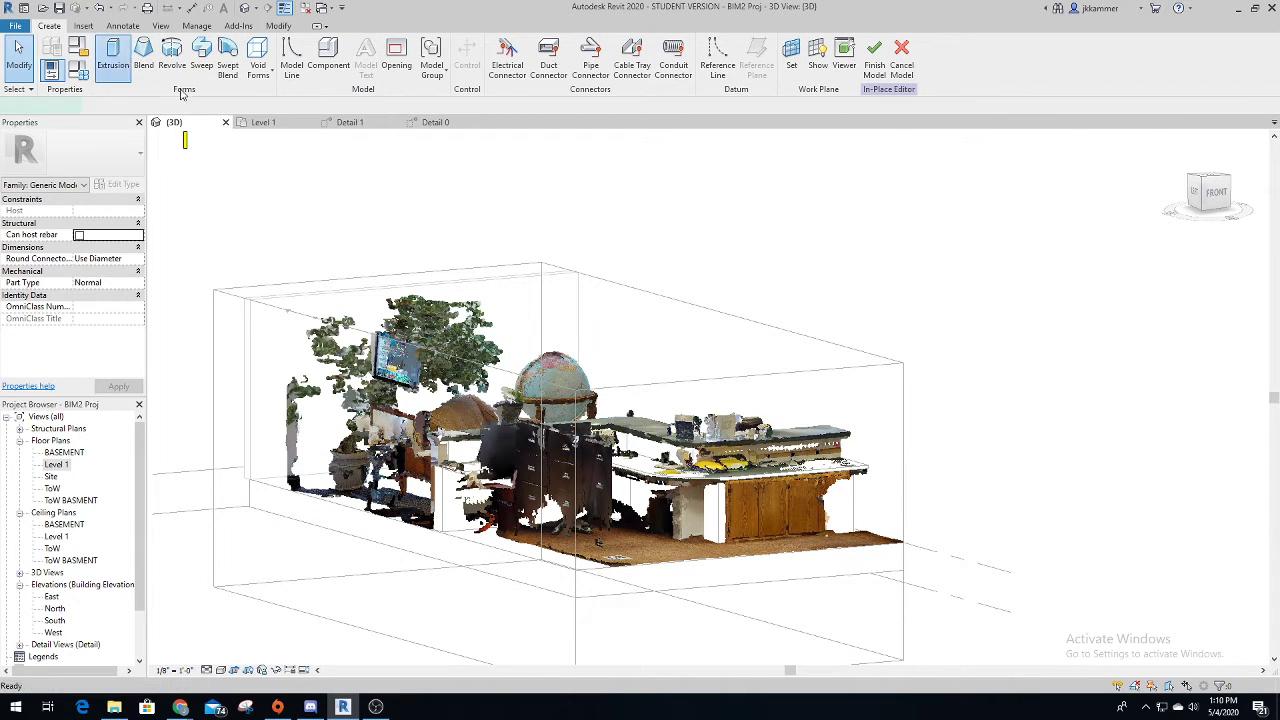
Try to sketch an extrusion outline over the raised counter's first leg, drawing both long edges and an end about 2' 0" wide.
{"action": "left_click", "coordinate": [113, 55]}
{"action": "left_click", "coordinate": [1211, 181]}
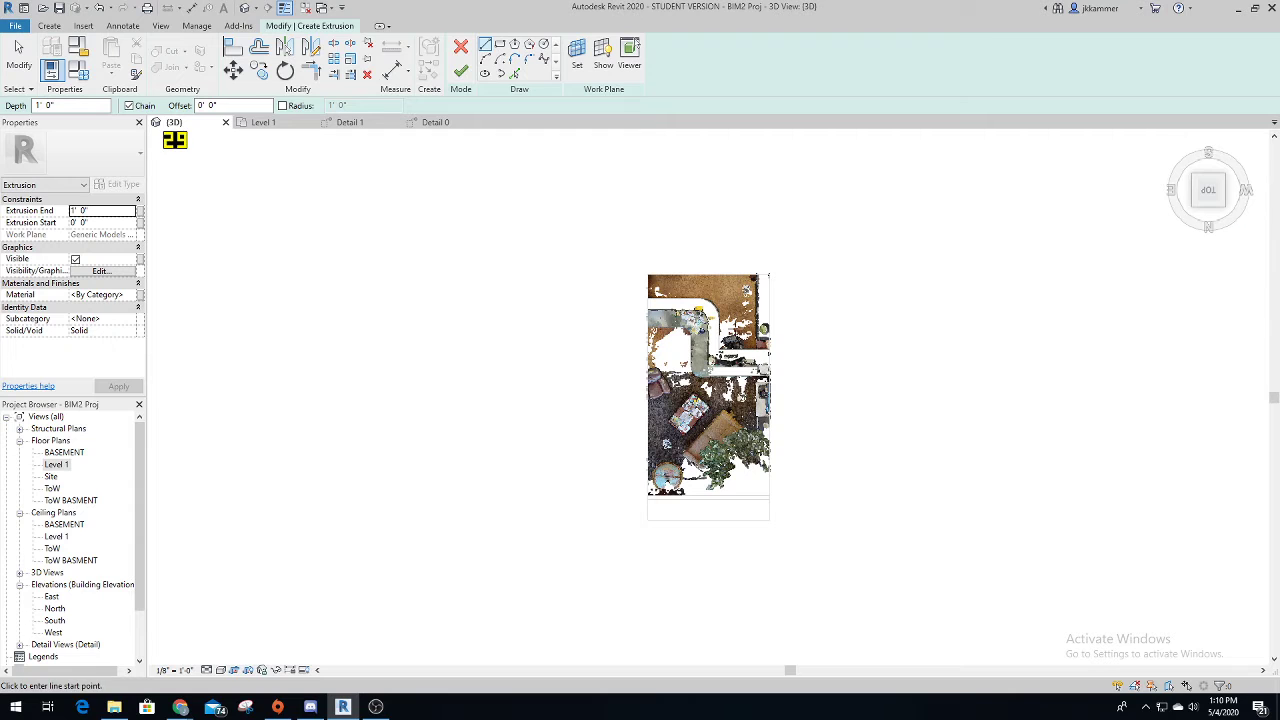
{"action": "scroll", "coordinate": [718, 384], "scroll_direction": "up", "scroll_amount": 3}
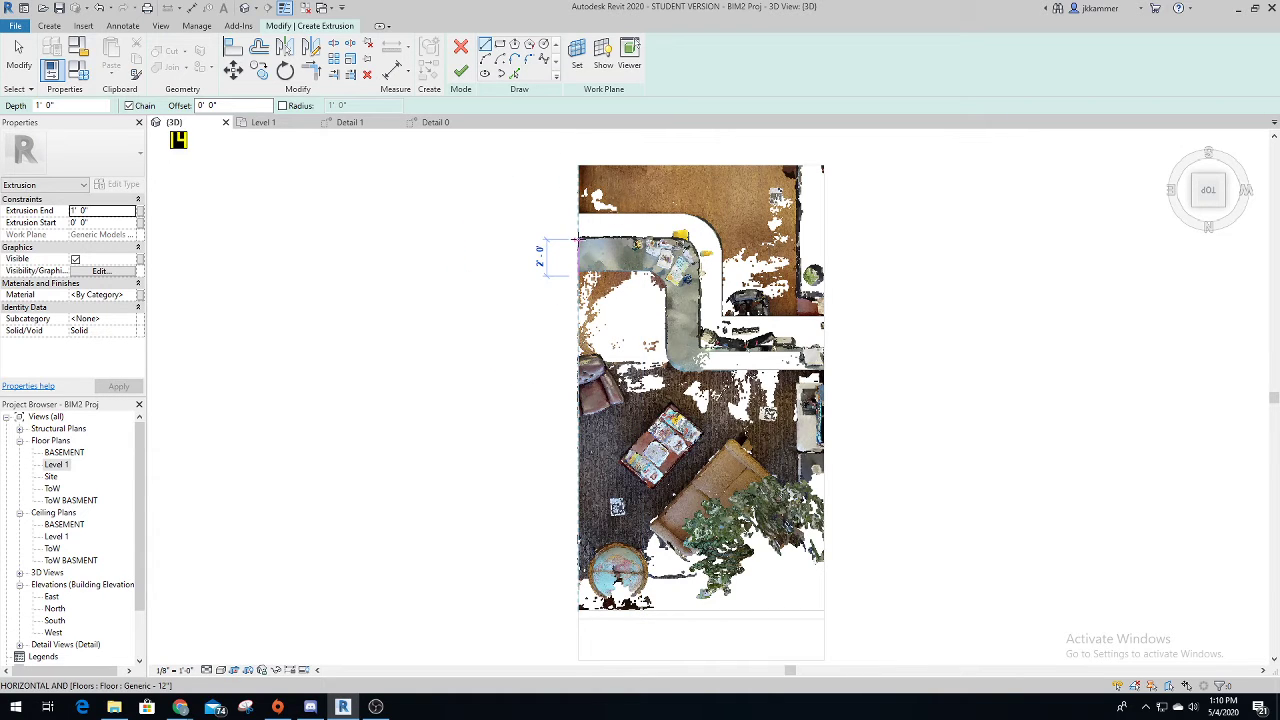
{"action": "left_click", "coordinate": [578, 240]}
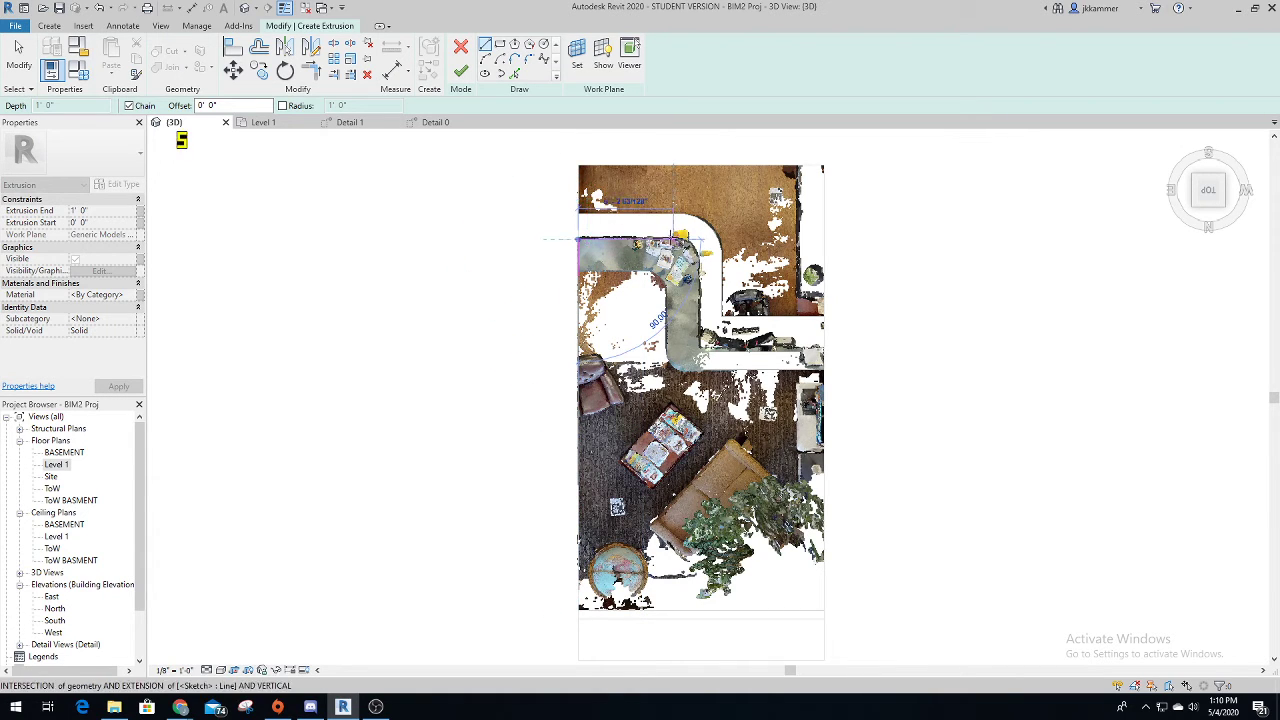
{"action": "left_click", "coordinate": [680, 237]}
{"action": "right_click", "coordinate": [662, 232]}
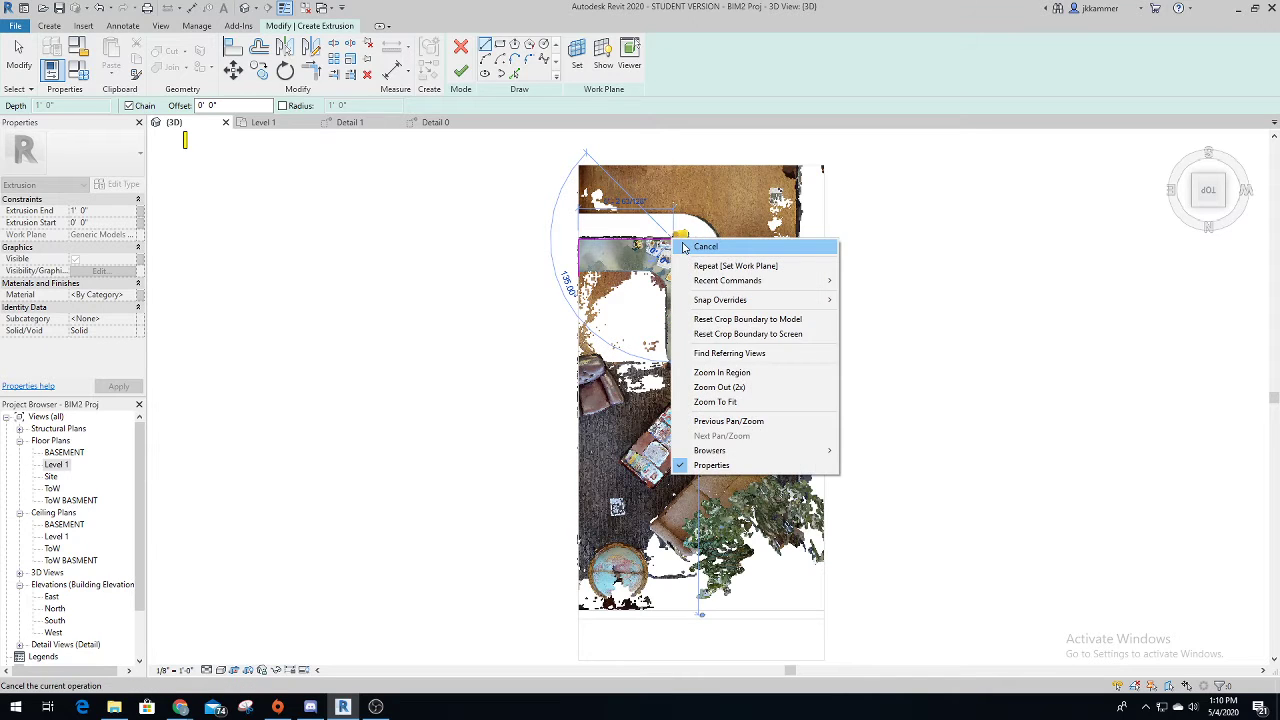
{"action": "left_click", "coordinate": [686, 249]}
{"action": "left_click", "coordinate": [578, 275]}
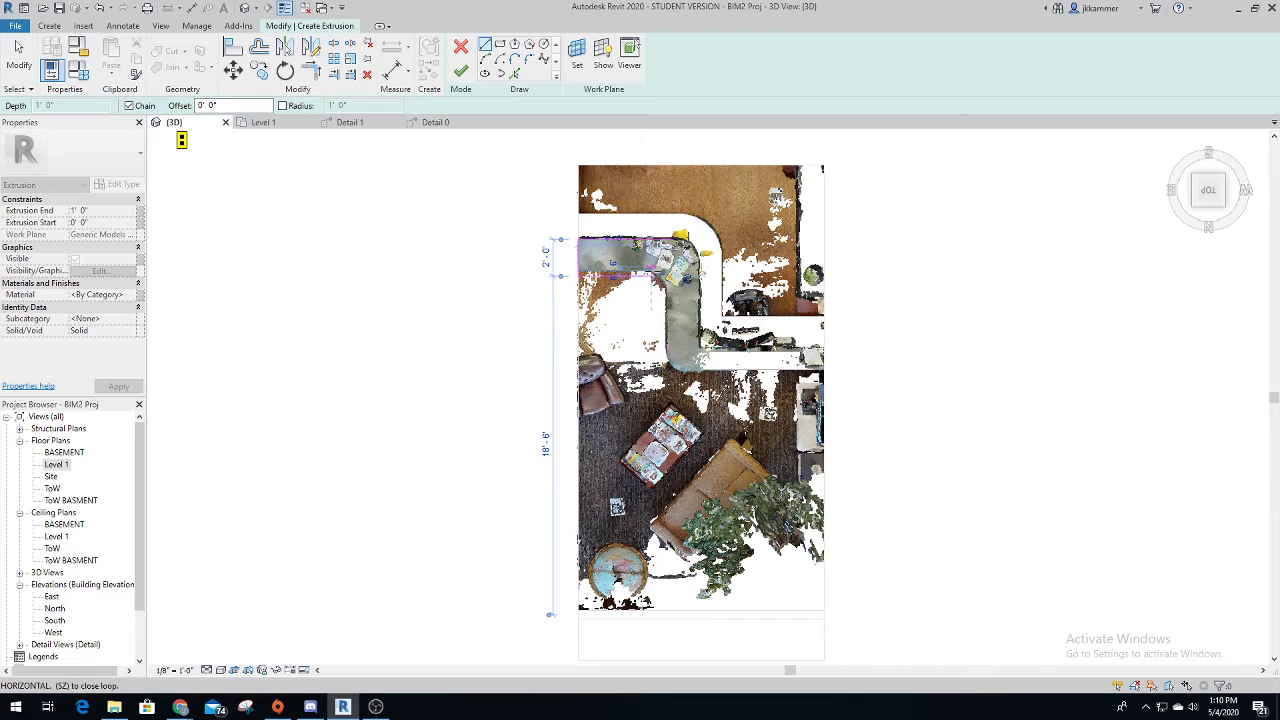
{"action": "right_click", "coordinate": [654, 272]}
{"action": "left_click", "coordinate": [677, 287]}
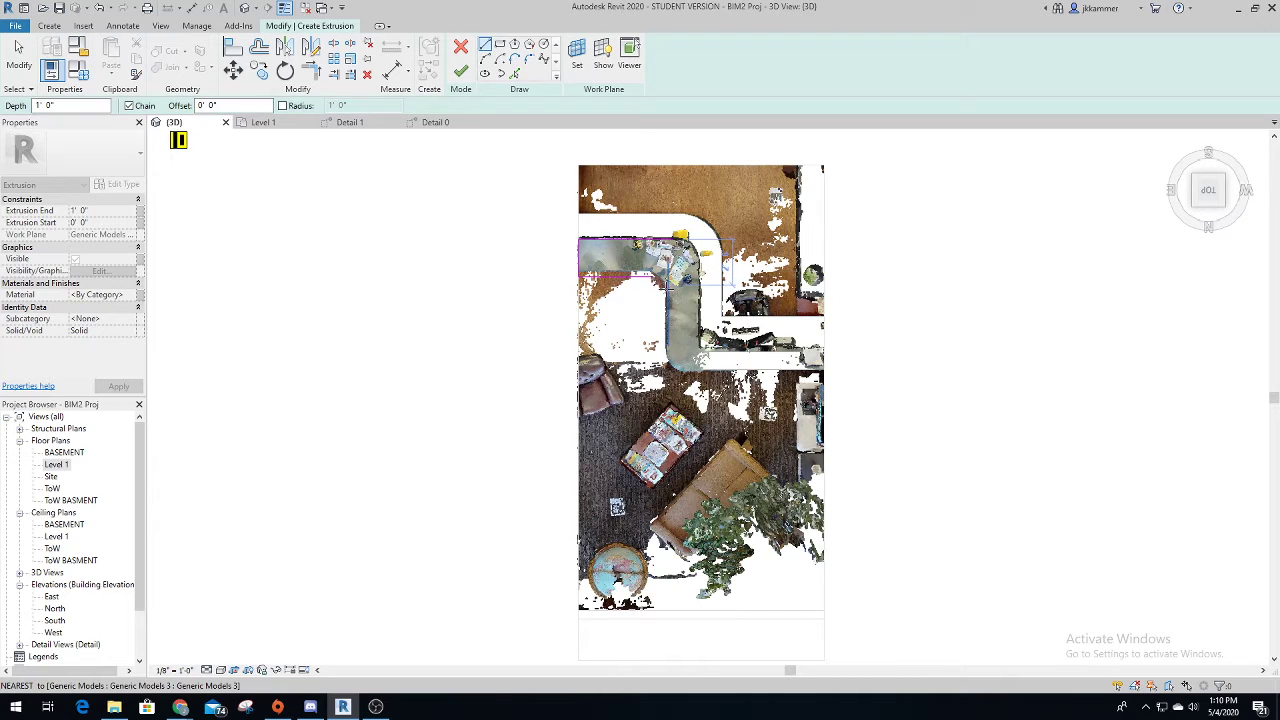
Try to continue the raised counter's outline with its lobby-side edges along the middle leg and the leg by the file cabinets.
{"action": "scroll", "coordinate": [665, 290], "scroll_direction": "up", "scroll_amount": 2}
{"action": "scroll", "coordinate": [665, 290], "scroll_direction": "up", "scroll_amount": 2}
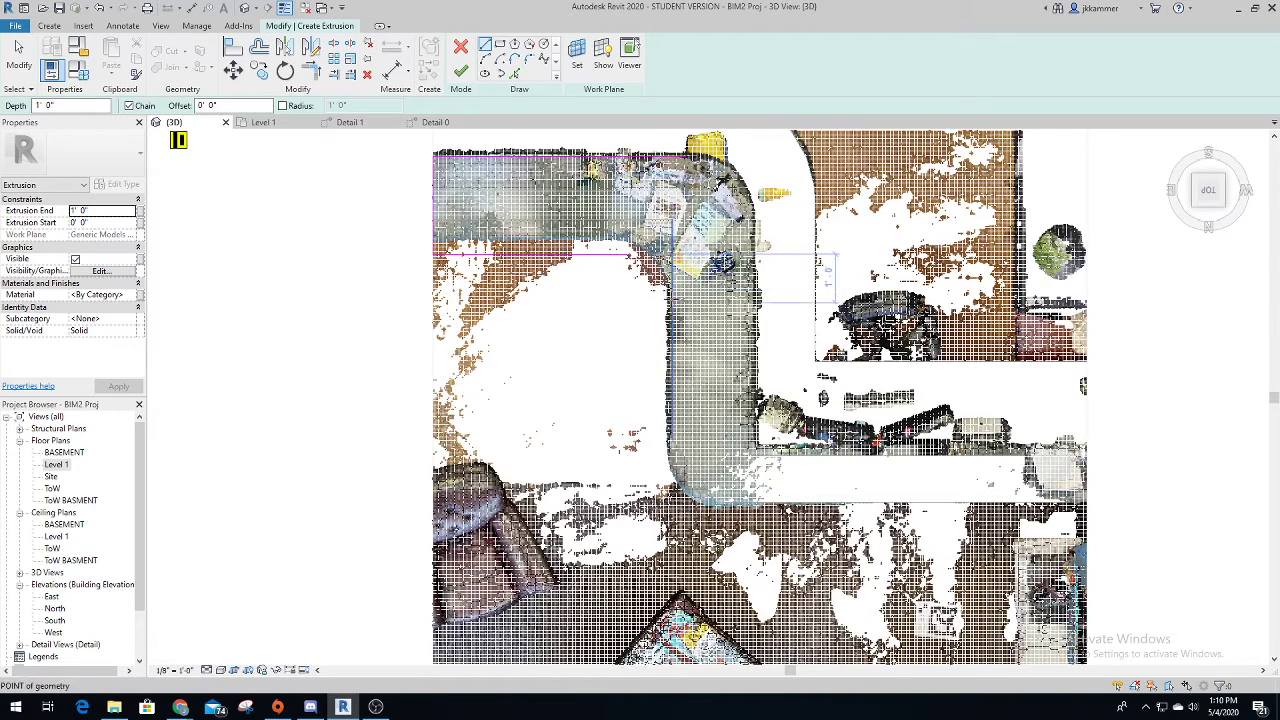
{"action": "left_click", "coordinate": [667, 292]}
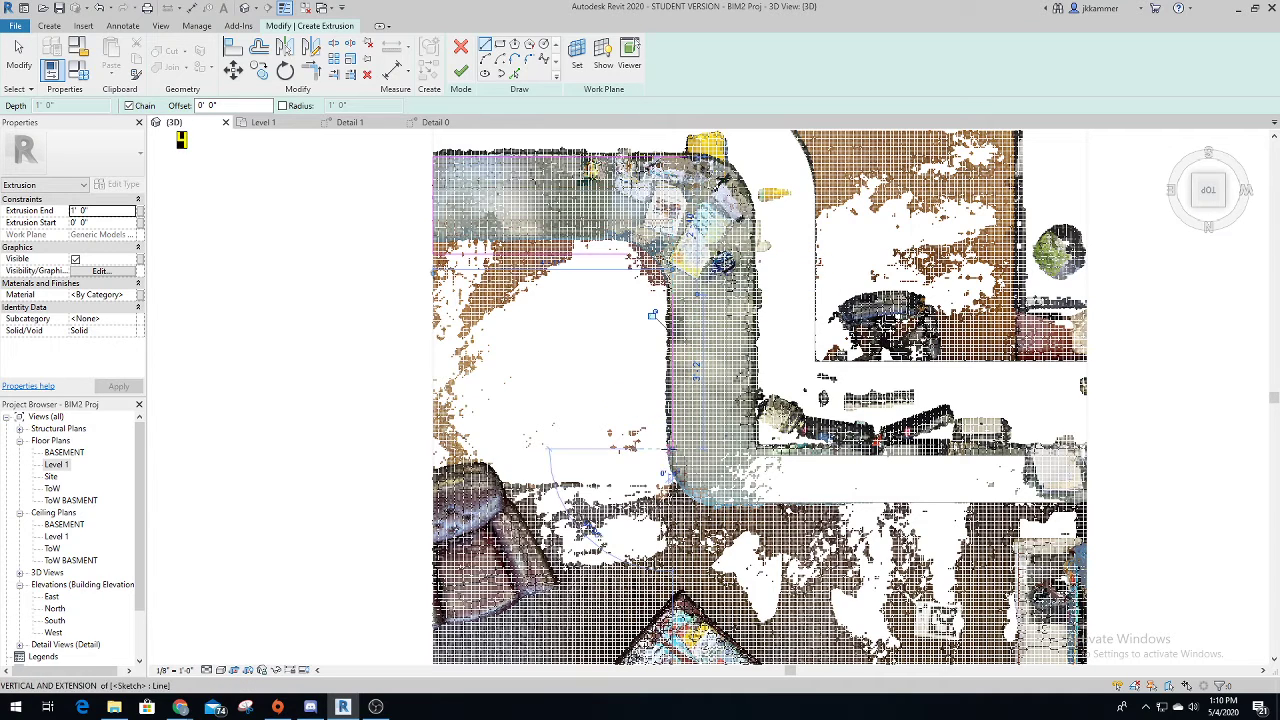
{"action": "right_click", "coordinate": [671, 452]}
{"action": "left_click", "coordinate": [690, 461]}
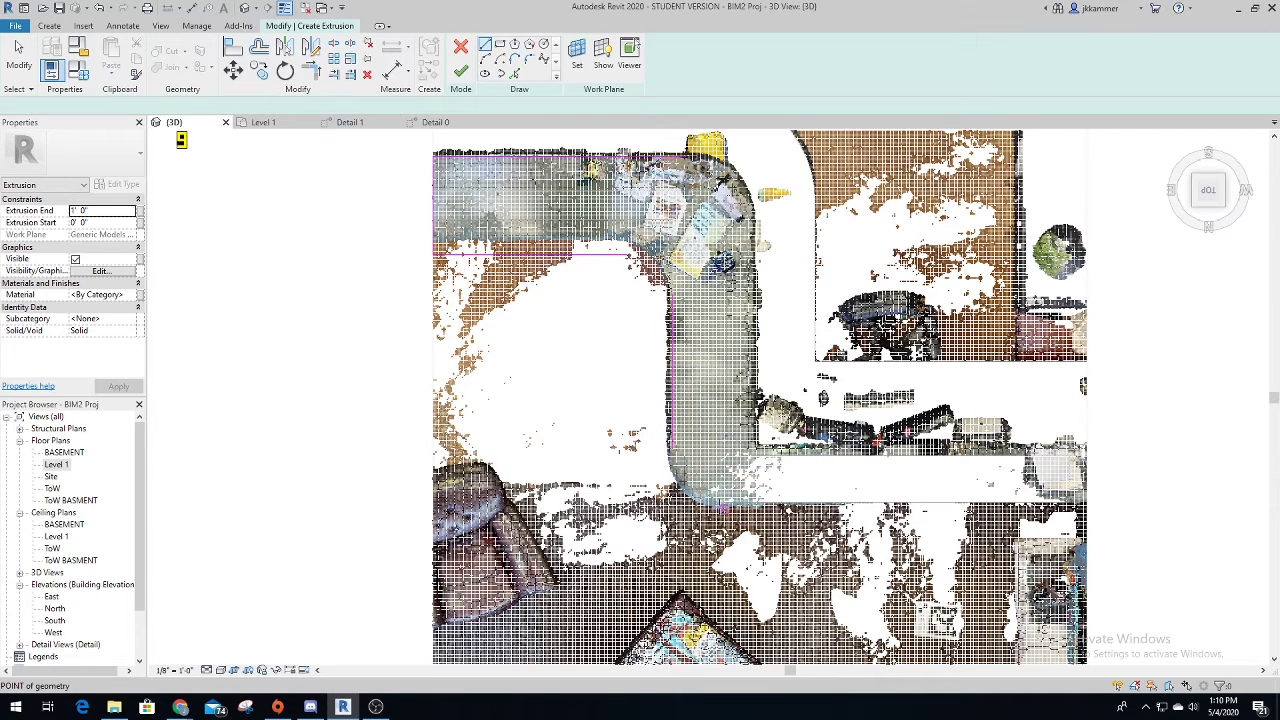
{"action": "left_click", "coordinate": [717, 504]}
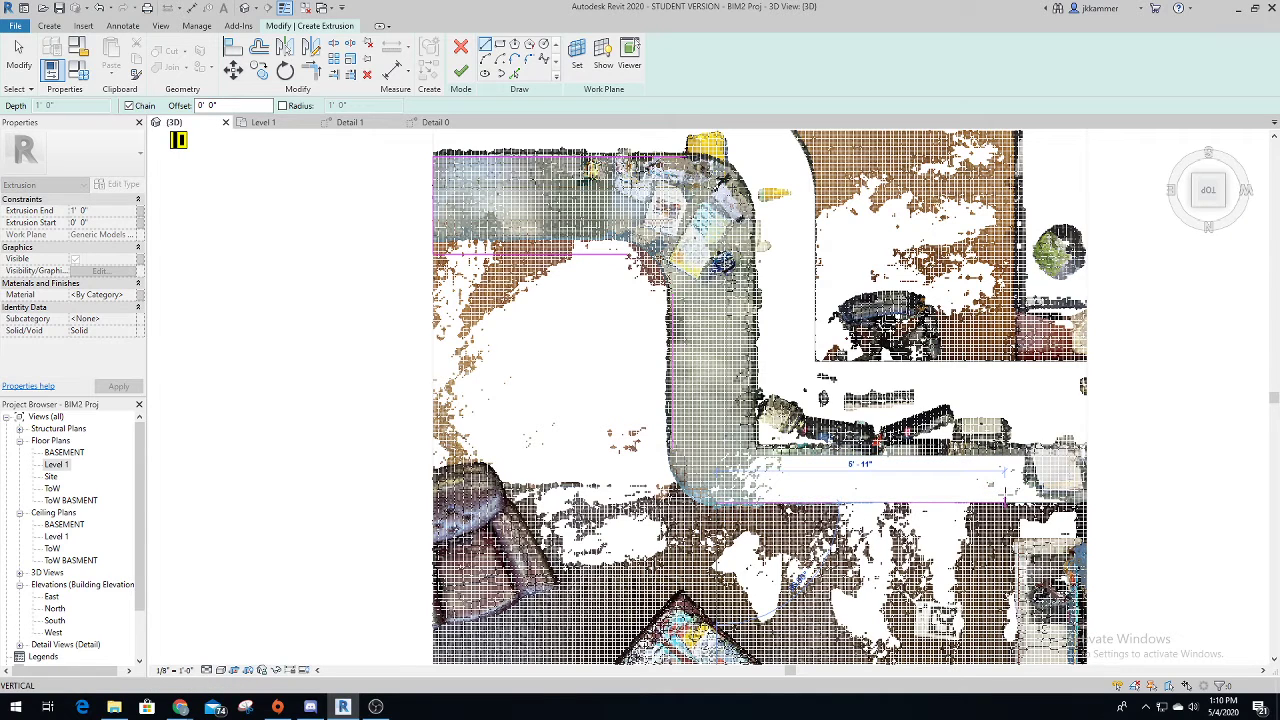
{"action": "scroll", "coordinate": [1004, 494], "scroll_direction": "down", "scroll_amount": 4}
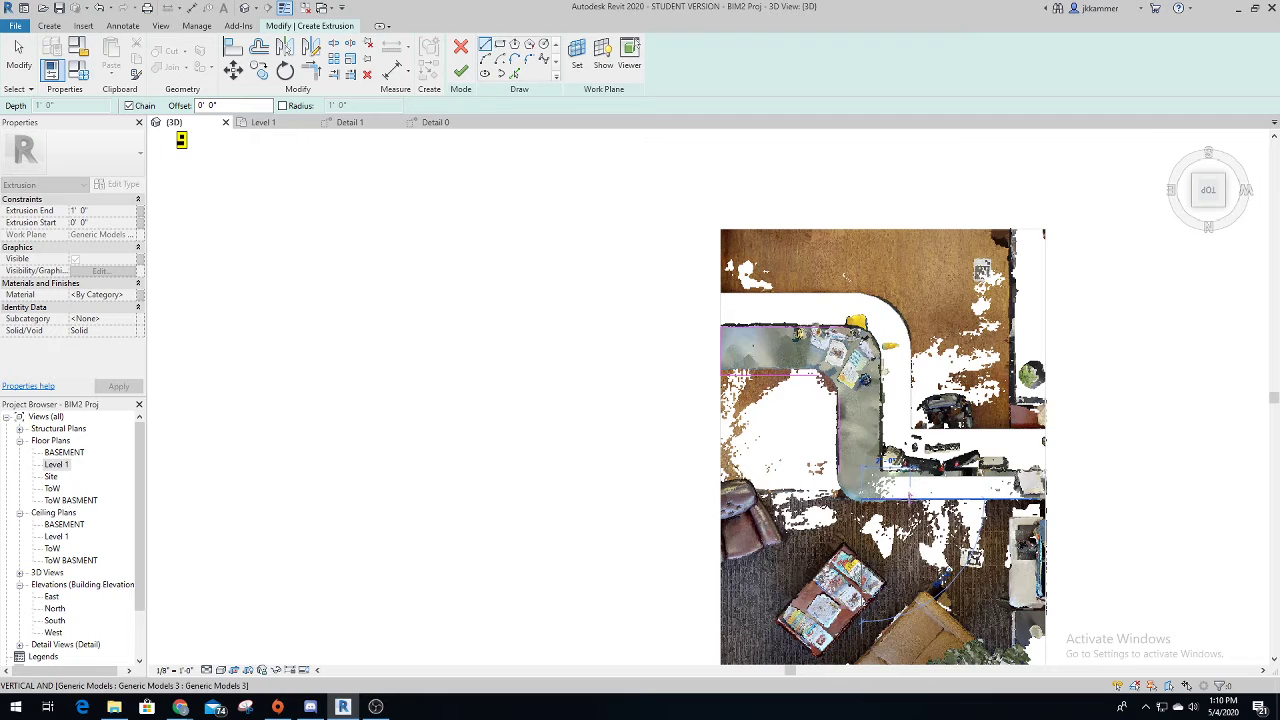
Leave the line tool and undo the raised counter's sketch back to before the extrusion was started.
{"action": "key", "text": "Escape"}
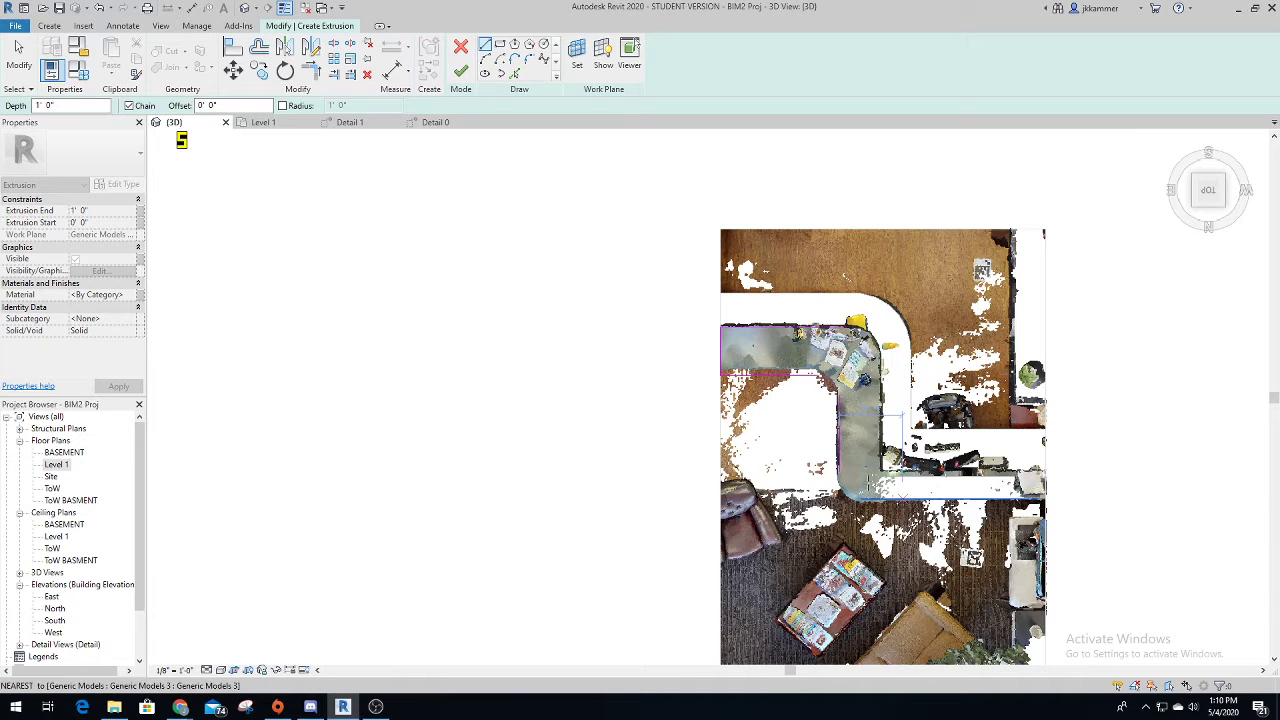
{"action": "key", "text": "Escape"}
{"action": "key", "text": "ctrl+z"}
{"action": "key", "text": "ctrl+z"}
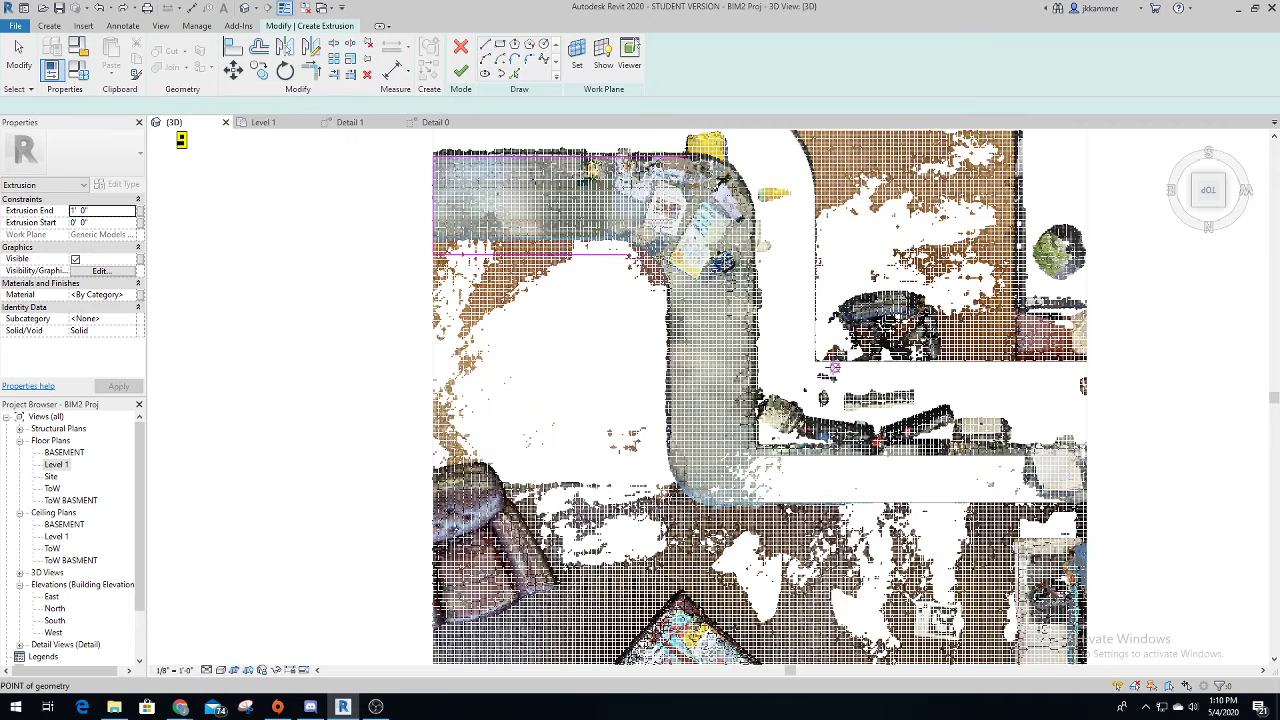
{"action": "key", "text": "ctrl+z"}
{"action": "key", "text": "ctrl+z"}
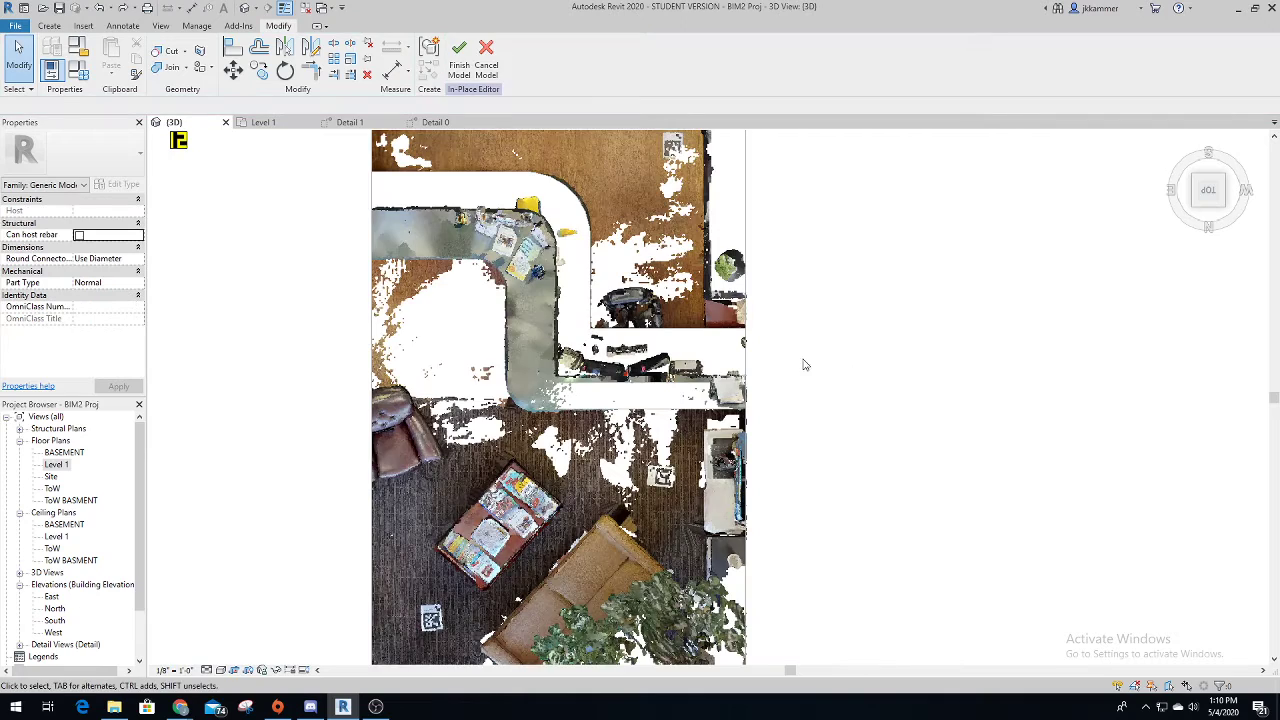
Start a new extrusion and sketch a straight line along the lower countertop's staff-side edge, from its open end to the curved corner.
{"action": "scroll", "coordinate": [343, 206], "scroll_direction": "up", "scroll_amount": 1}
{"action": "scroll", "coordinate": [349, 209], "scroll_direction": "down", "scroll_amount": 2}
{"action": "middle_click_drag", "start_coordinate": [337, 194], "coordinate": [457, 304]}
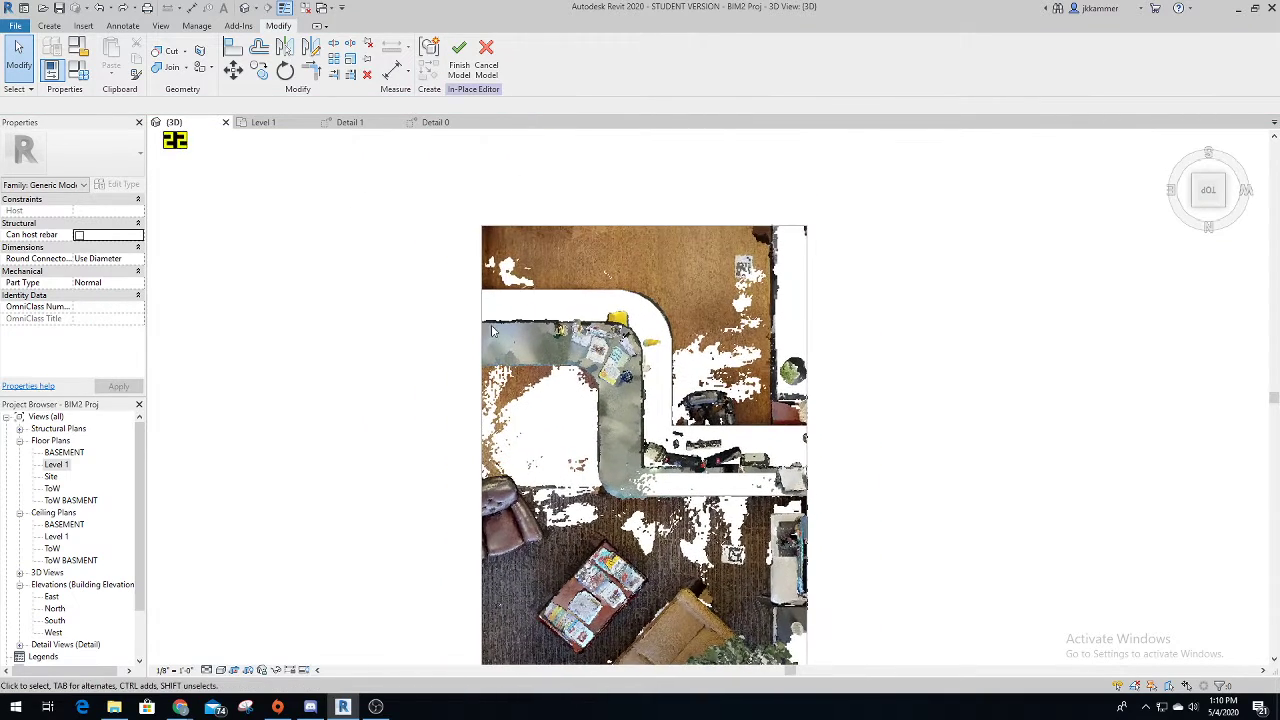
{"action": "scroll", "coordinate": [488, 329], "scroll_direction": "up", "scroll_amount": 1}
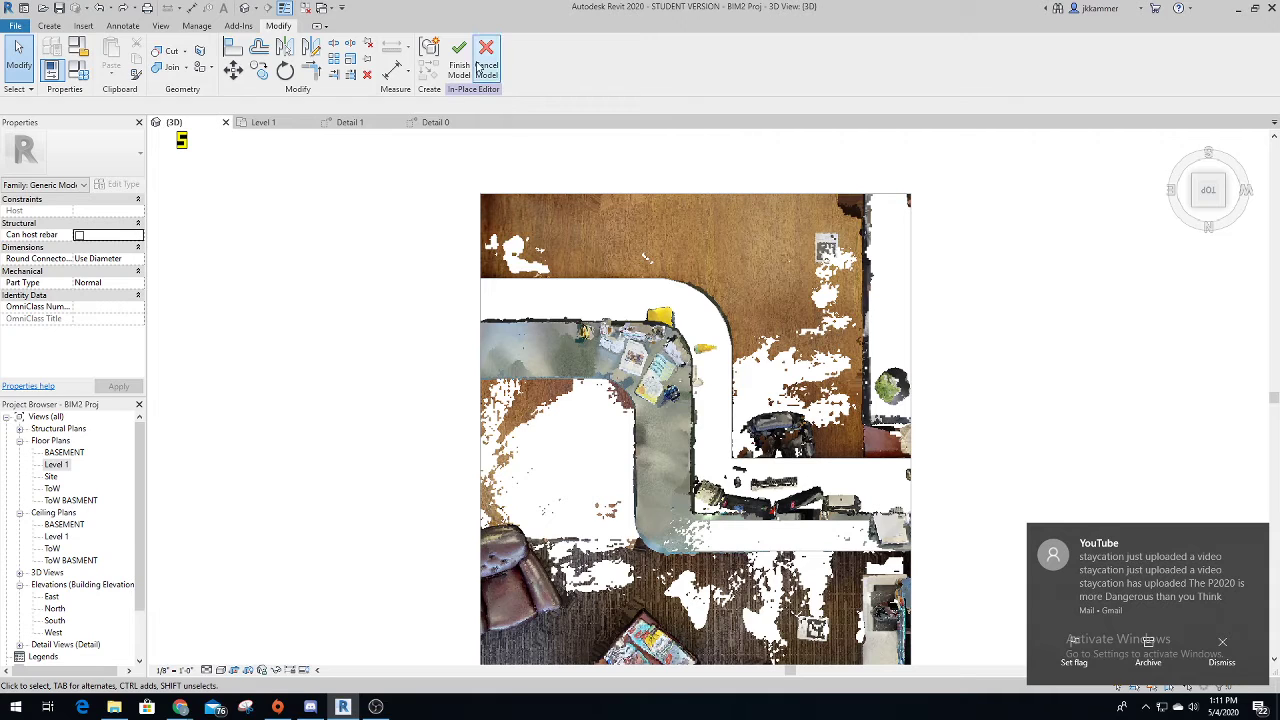
{"action": "left_click", "coordinate": [50, 27]}
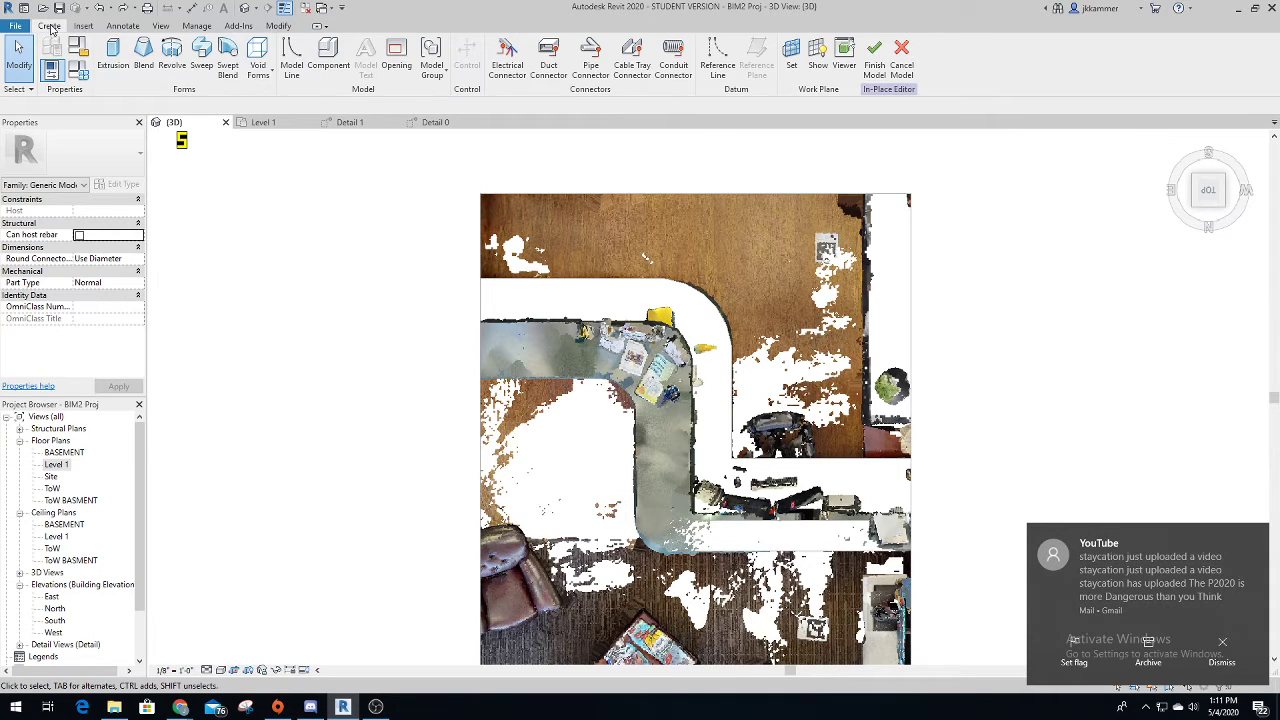
{"action": "left_click", "coordinate": [113, 57]}
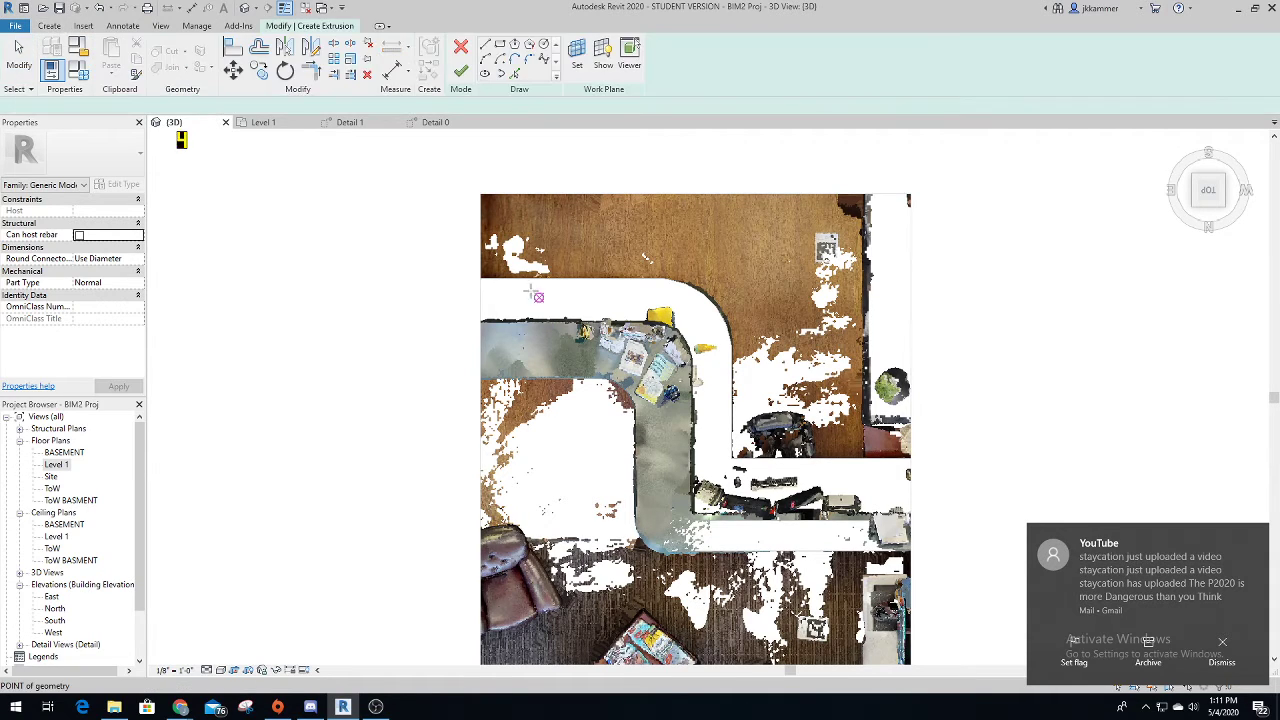
{"action": "left_click", "coordinate": [481, 279]}
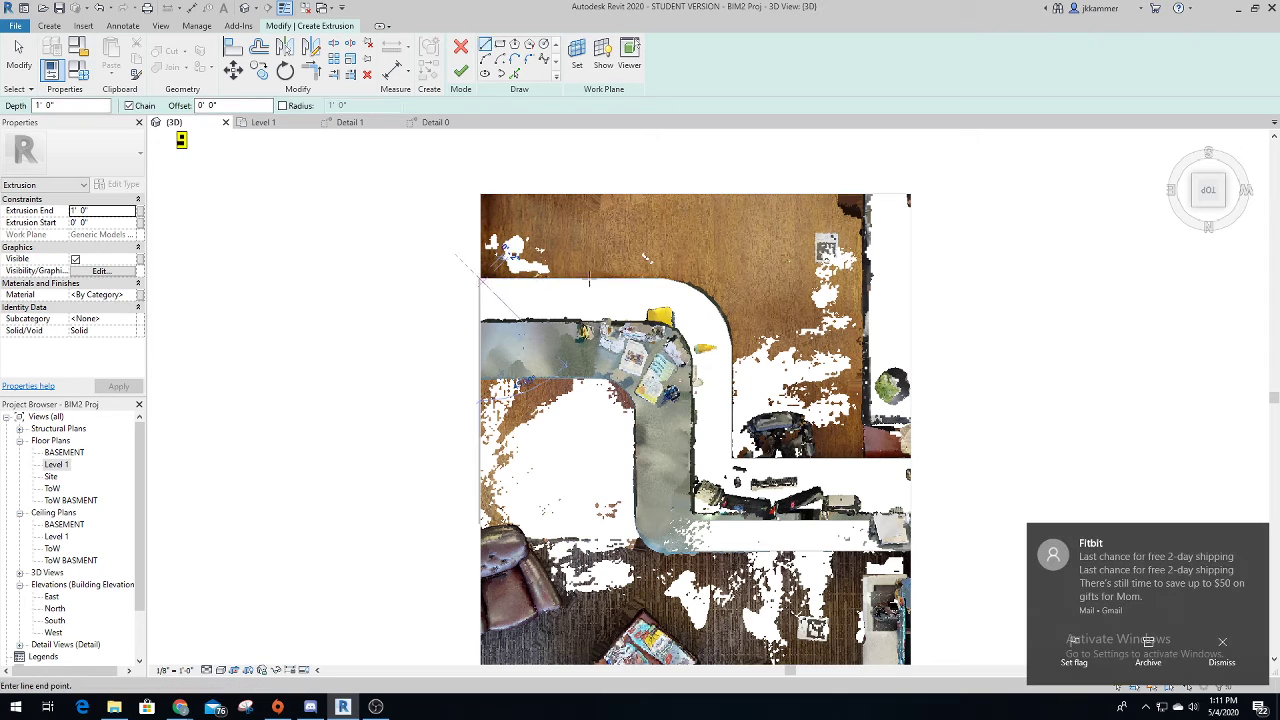
{"action": "left_click", "coordinate": [663, 278]}
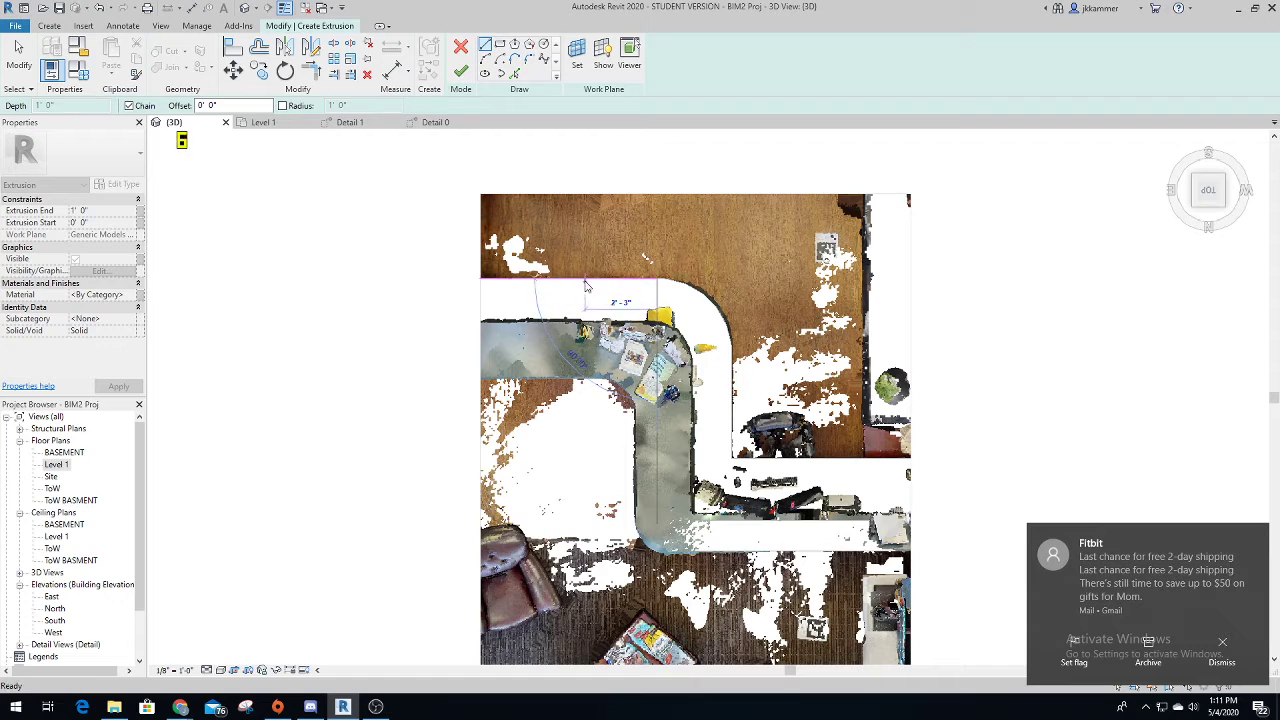
{"action": "key", "text": "Escape"}
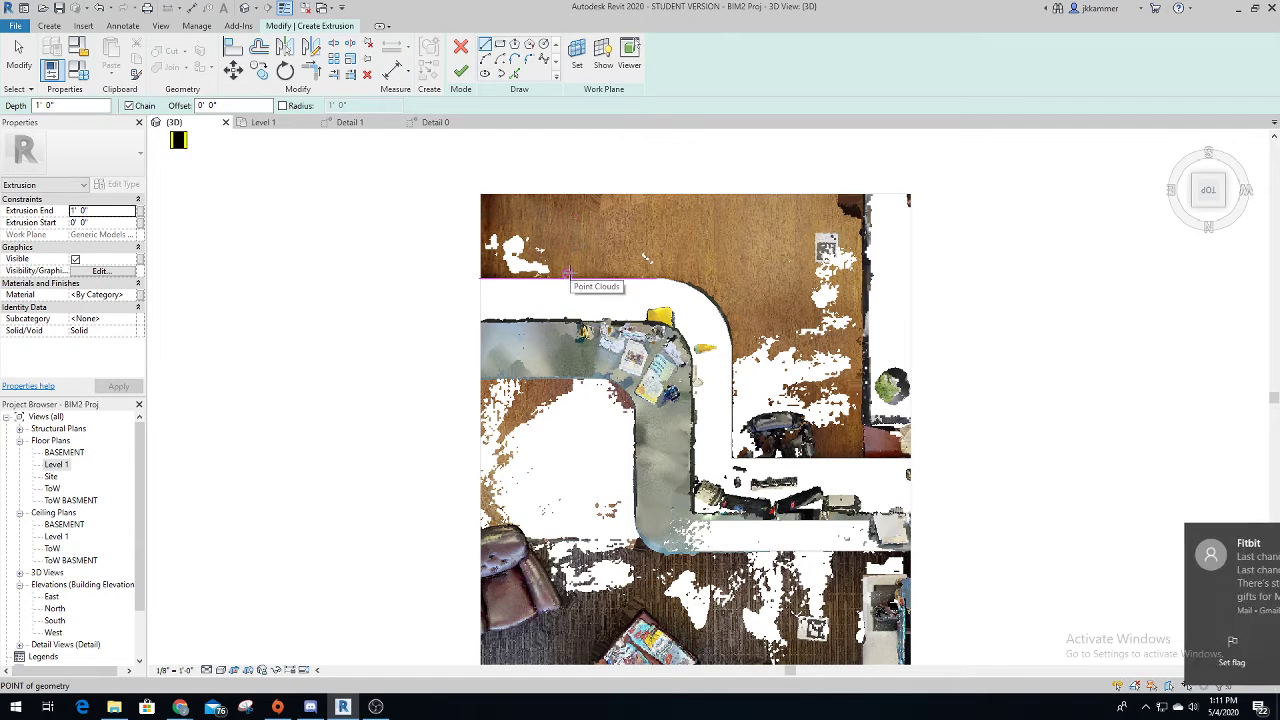
{"action": "key", "text": "Escape"}
Add the countertop's curved corner and remaining staff-side edges with Pick Lines, undoing the stray line picked at the view's boundary.
{"action": "left_click", "coordinate": [514, 74]}
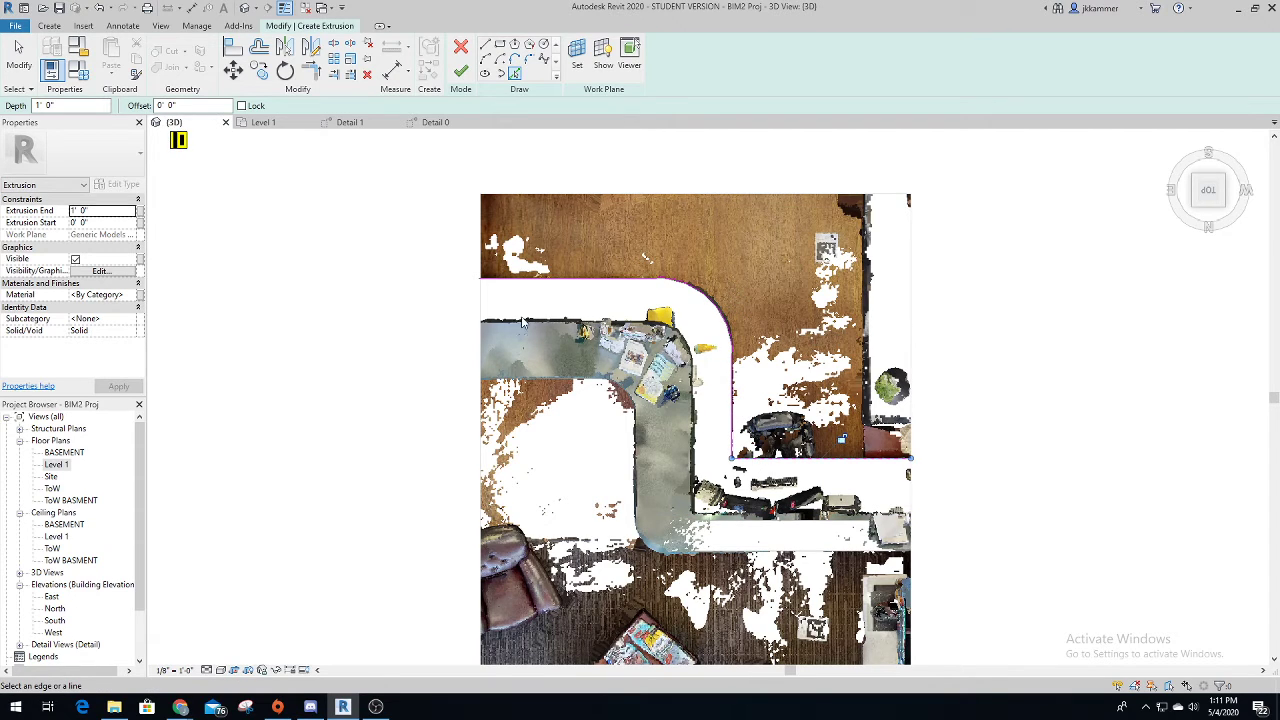
{"action": "left_click", "coordinate": [481, 316]}
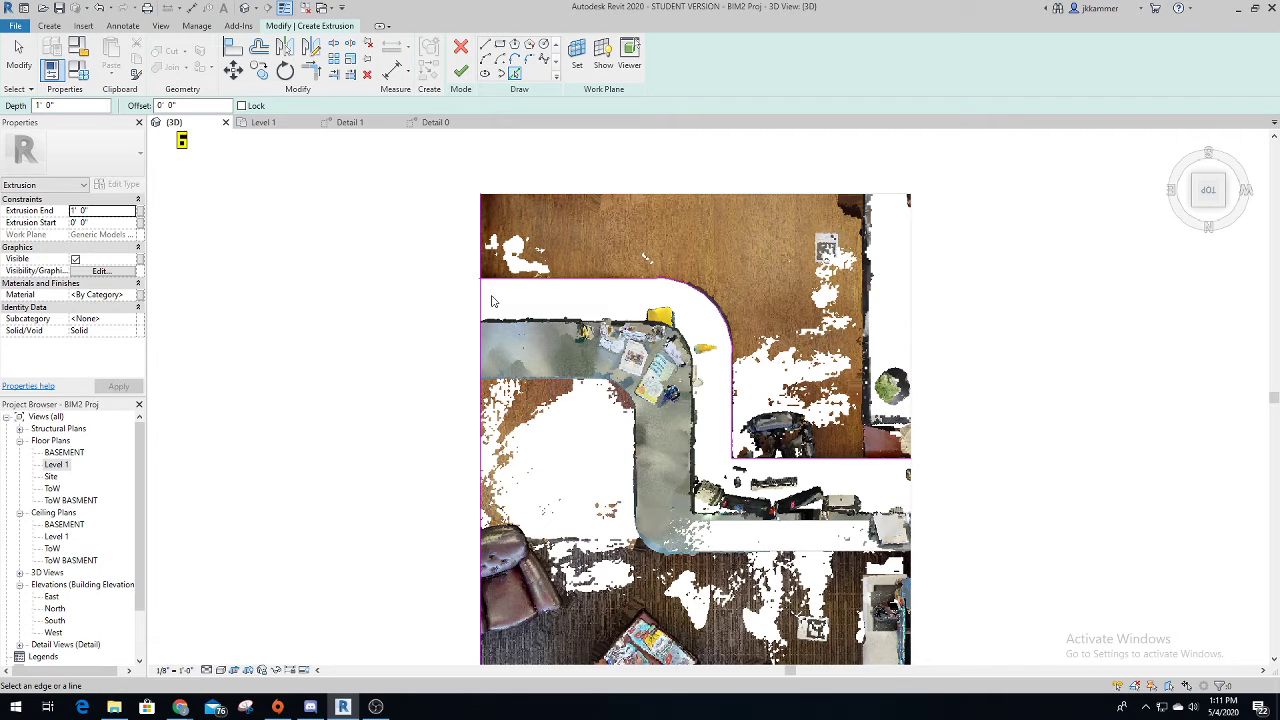
{"action": "key", "text": "ctrl+z"}
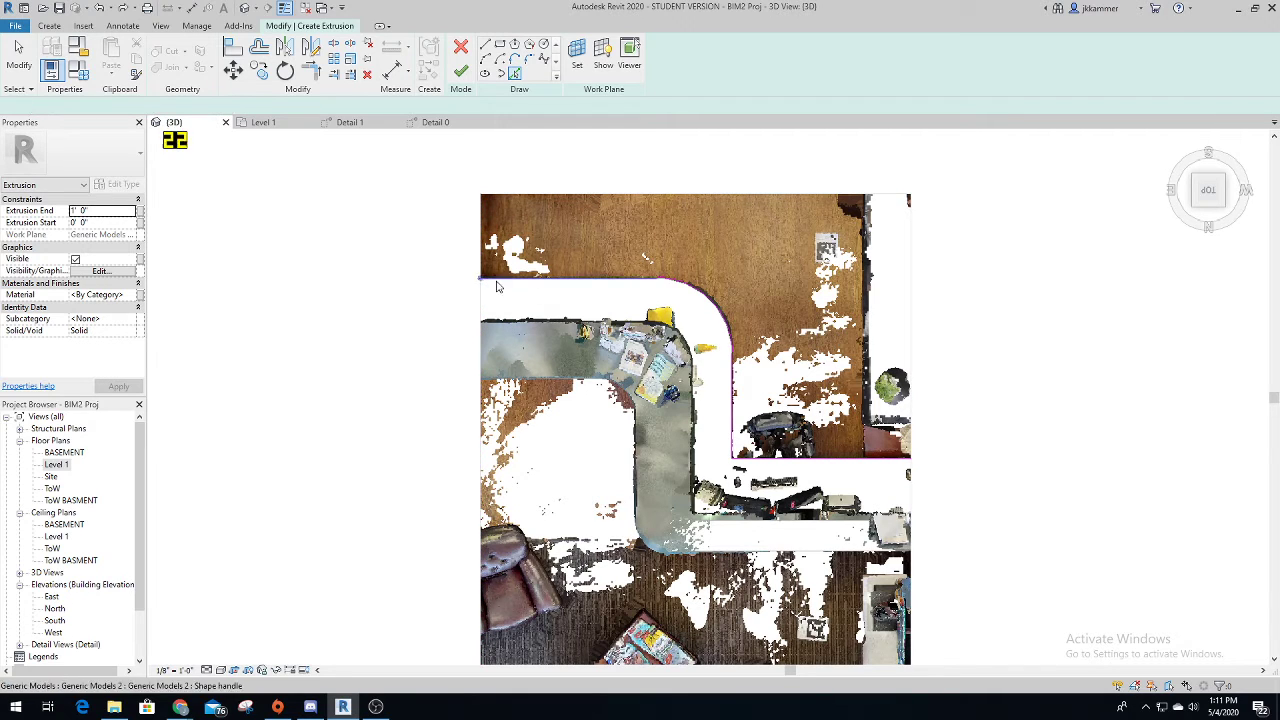
{"action": "left_click", "coordinate": [497, 281]}
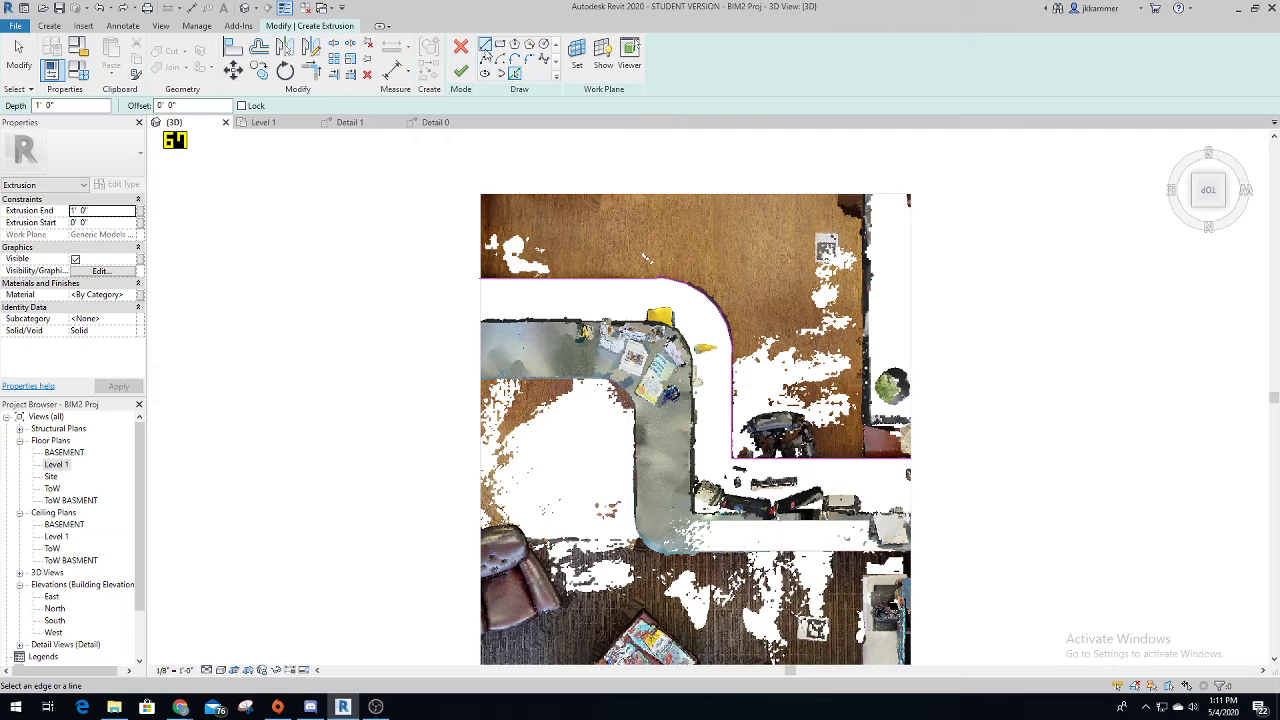
Sketch the short line across the open end and a straight inner line parallel to the first staff-side edge, up to the corner.
{"action": "left_click", "coordinate": [486, 51]}
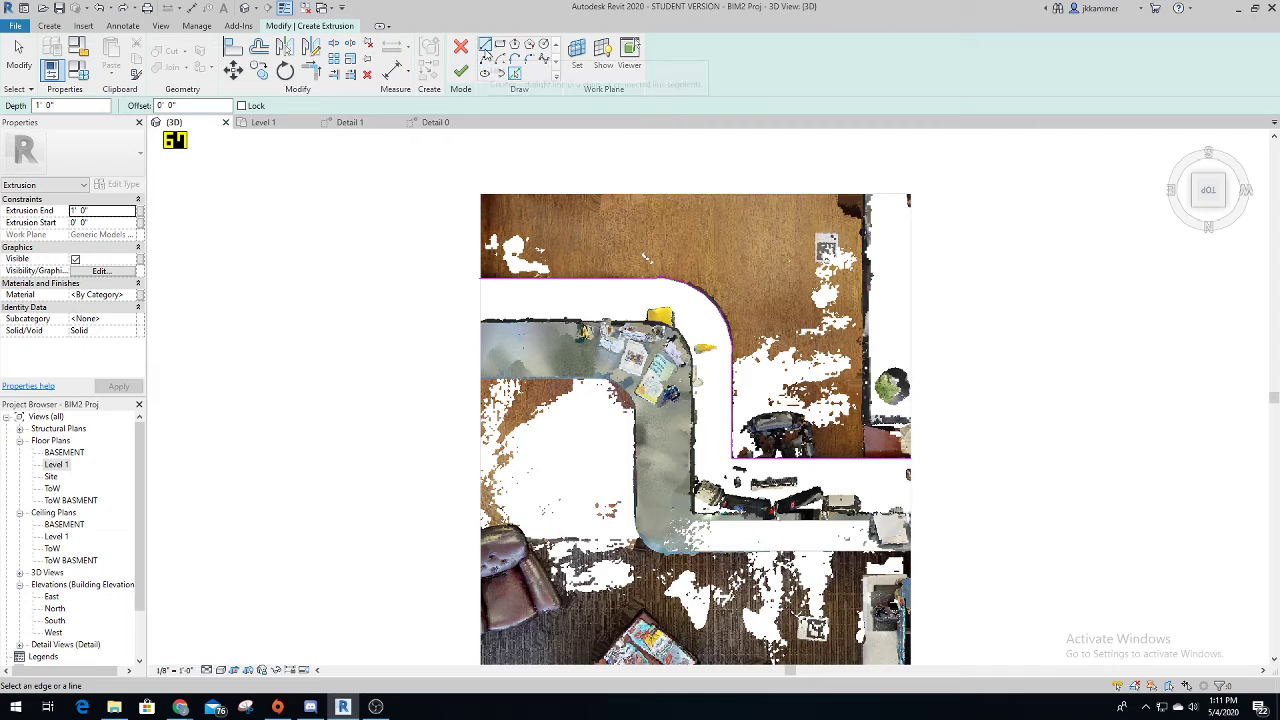
{"action": "left_click", "coordinate": [480, 278]}
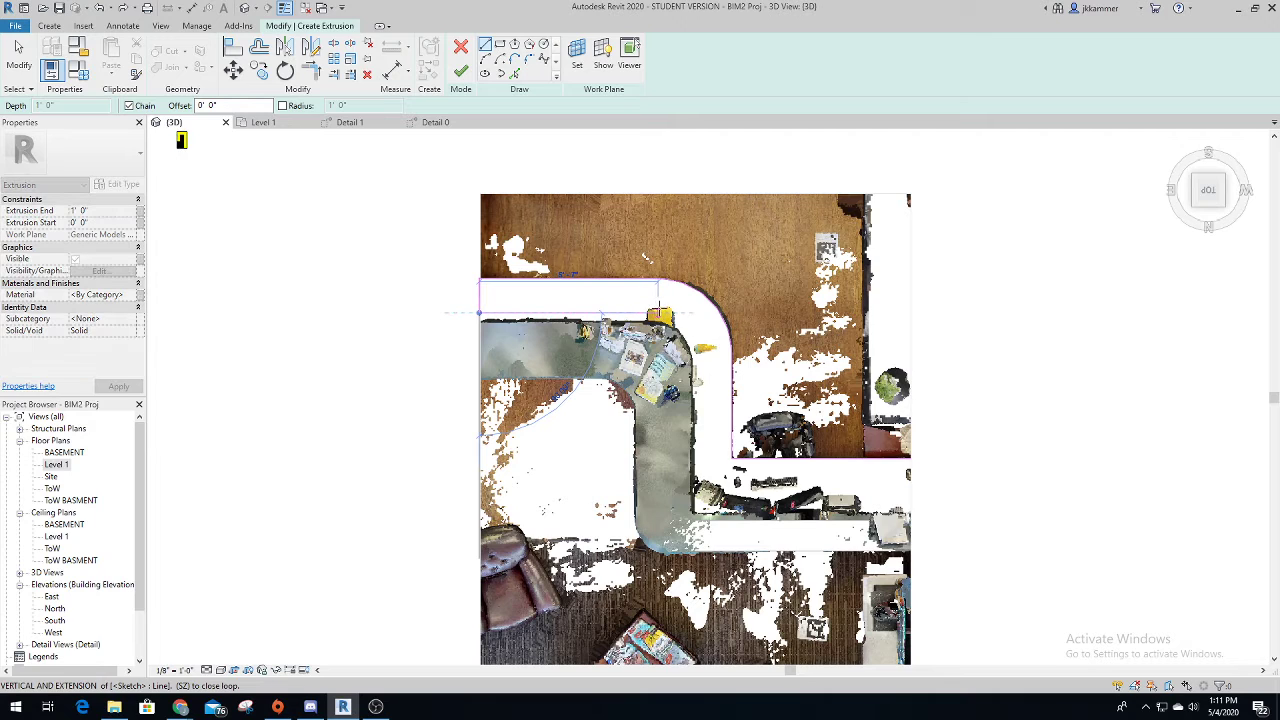
{"action": "right_click", "coordinate": [662, 312]}
{"action": "left_click", "coordinate": [693, 317]}
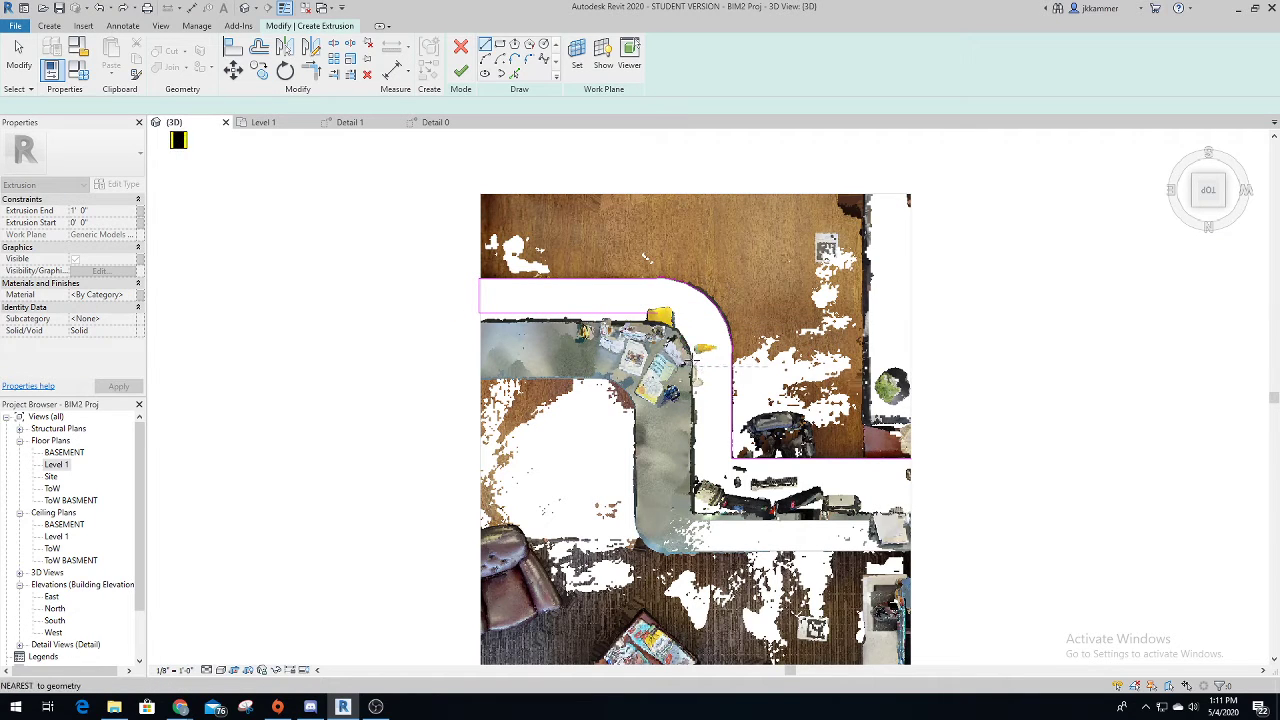
Close the sketch with an inner line about 4' long, straight lines around the far end, and a fillet arc at the curved corner.
{"action": "left_click", "coordinate": [692, 359]}
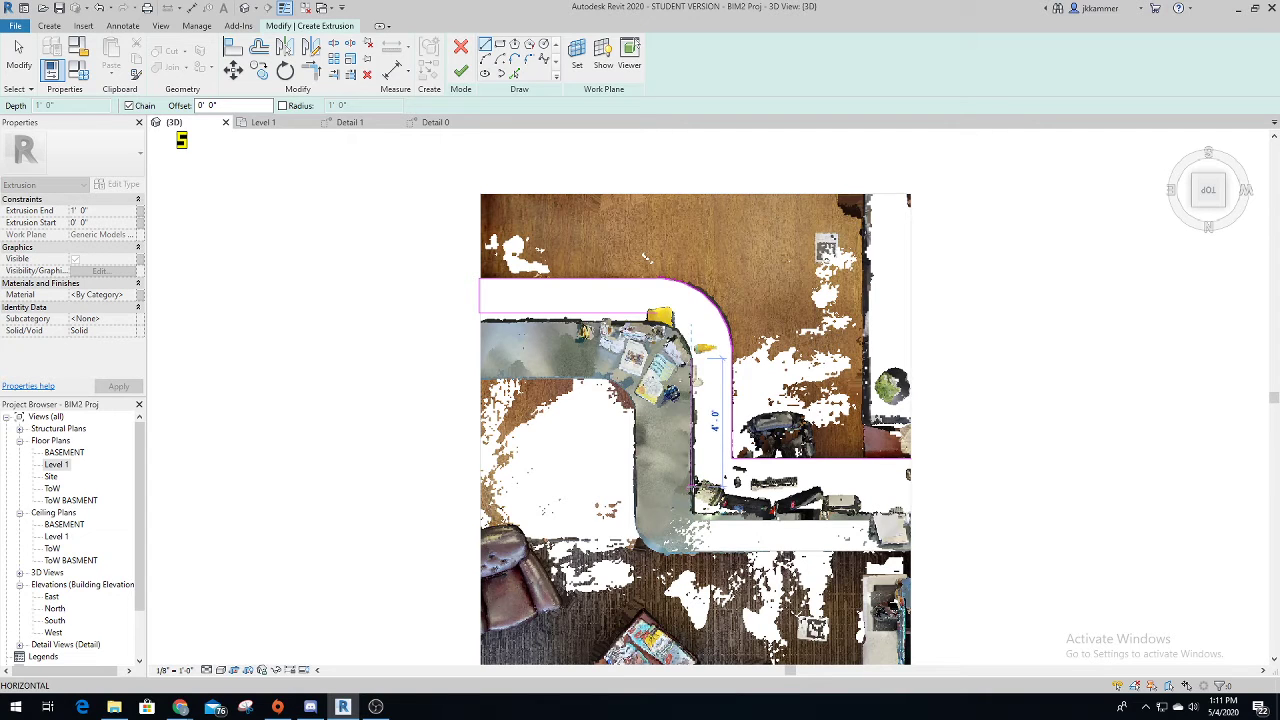
{"action": "left_click", "coordinate": [693, 478]}
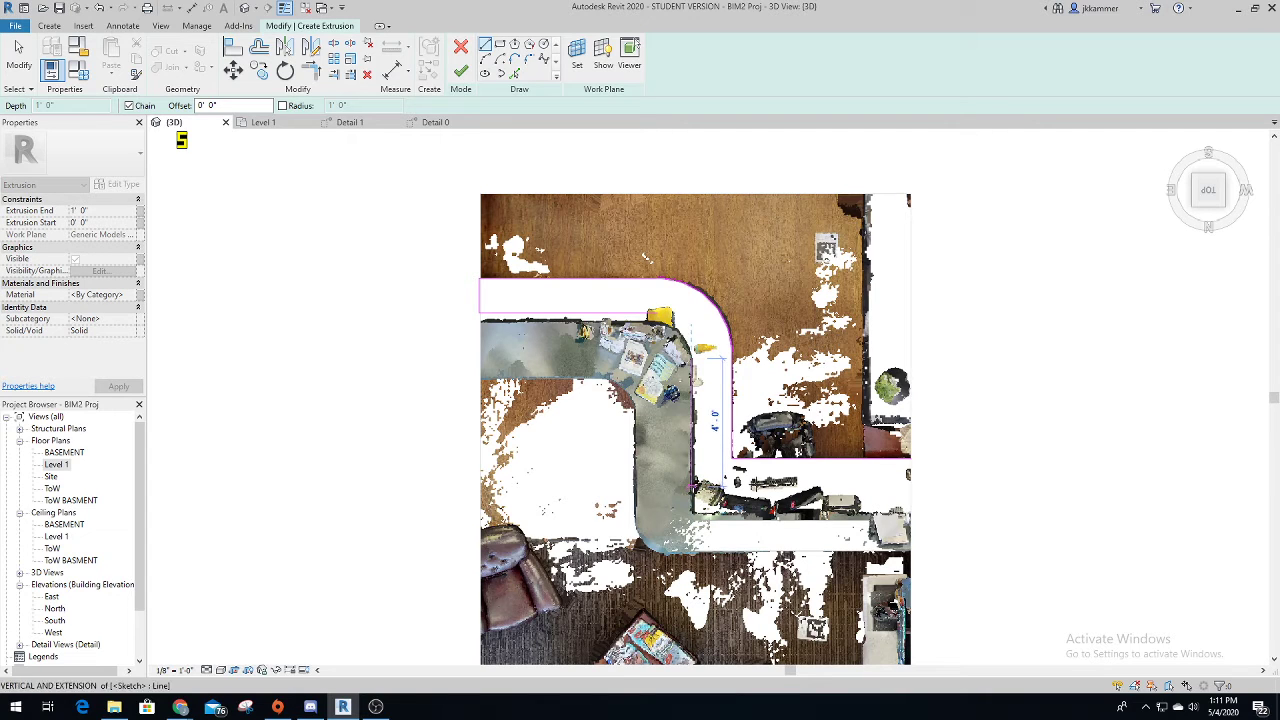
{"action": "left_click", "coordinate": [911, 459]}
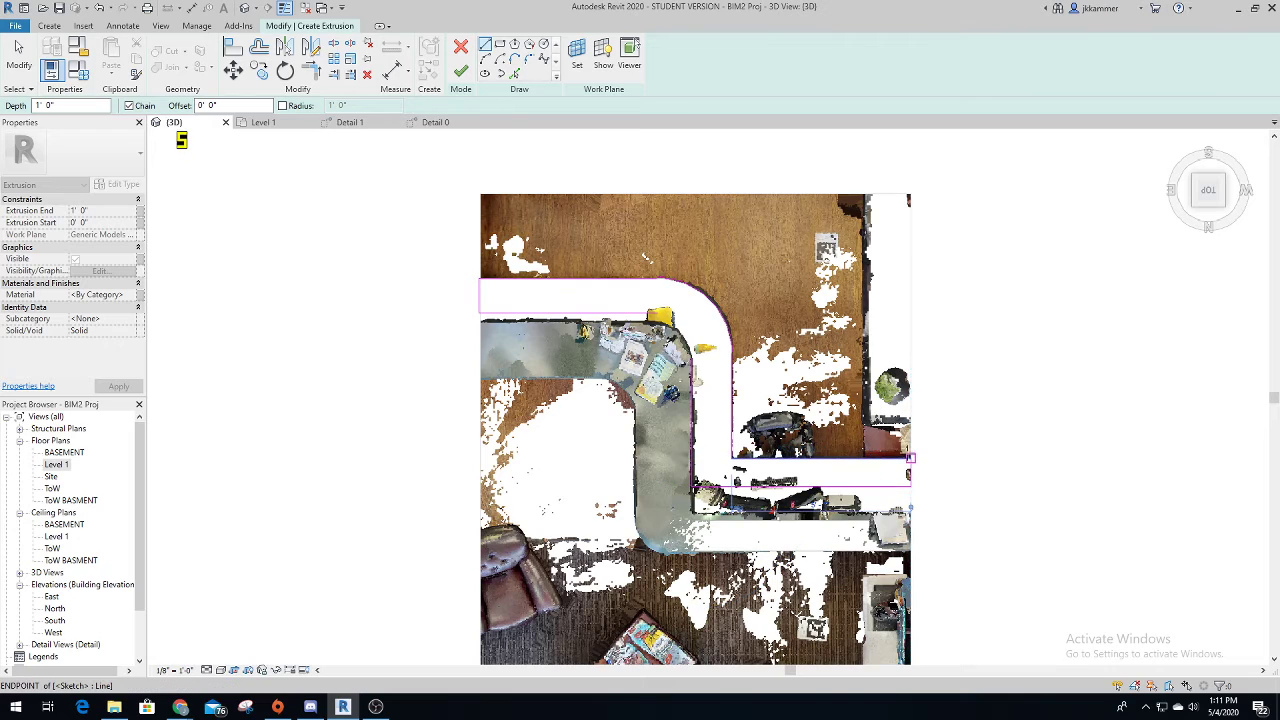
{"action": "left_click", "coordinate": [529, 59]}
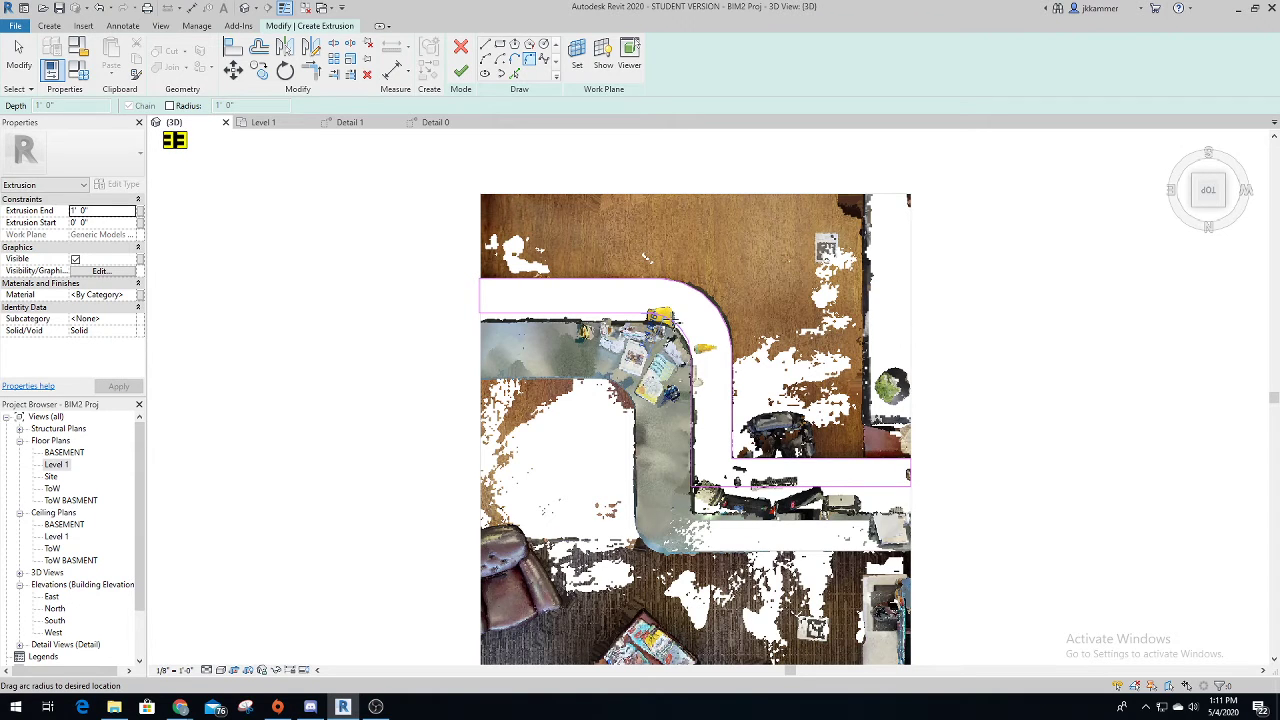
{"action": "left_click", "coordinate": [612, 290]}
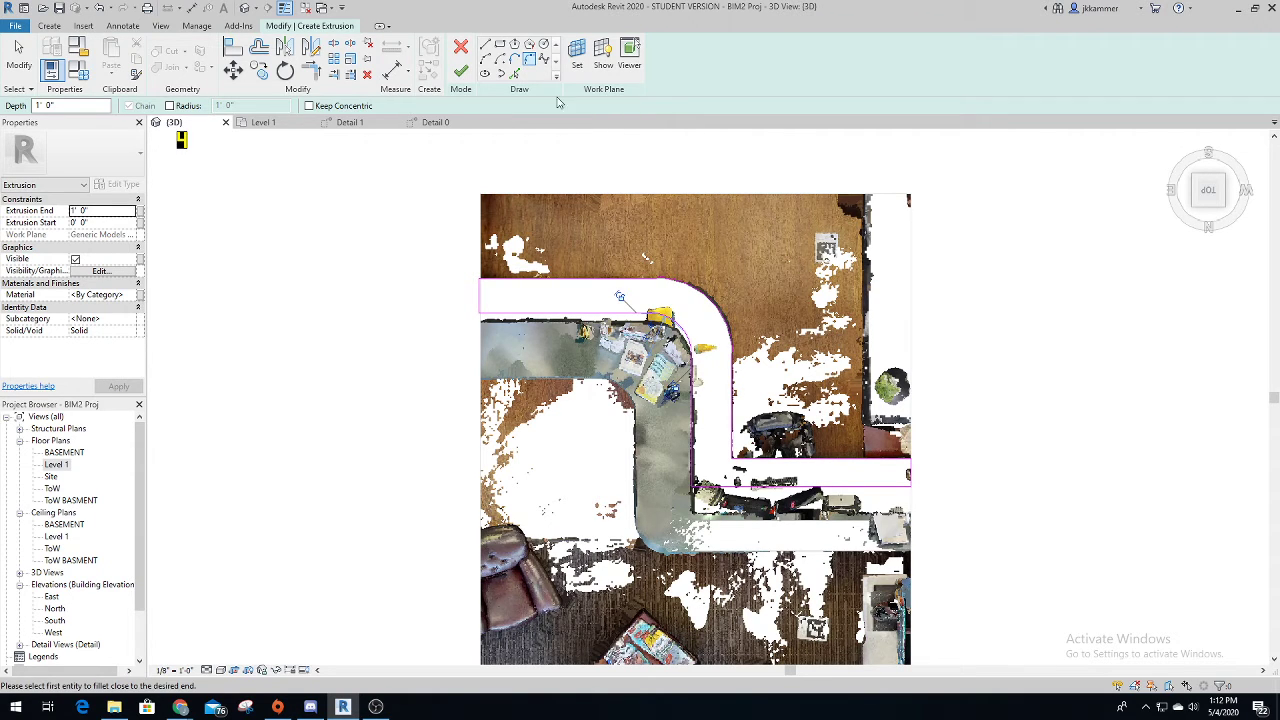
Finish the countertop sketch, set the extrusion depth to 1.5", and finish the in-place model.
{"action": "left_click", "coordinate": [461, 71]}
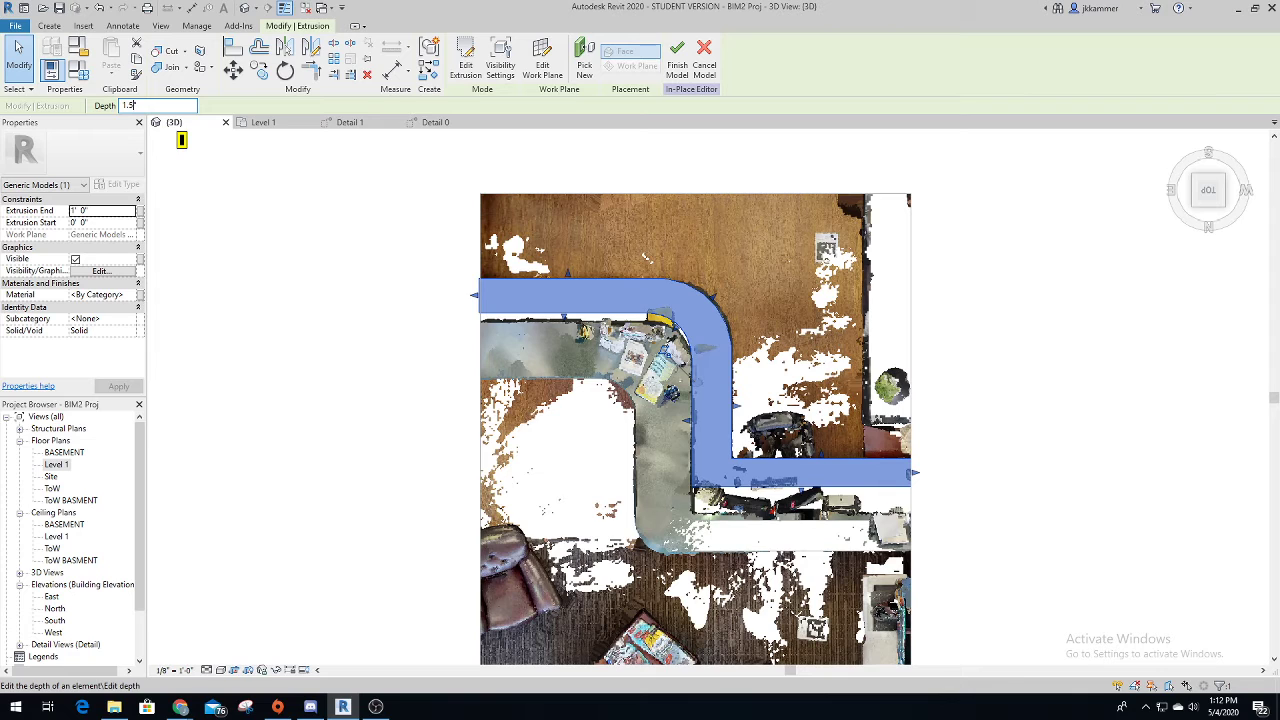
{"action": "key", "text": "Return"}
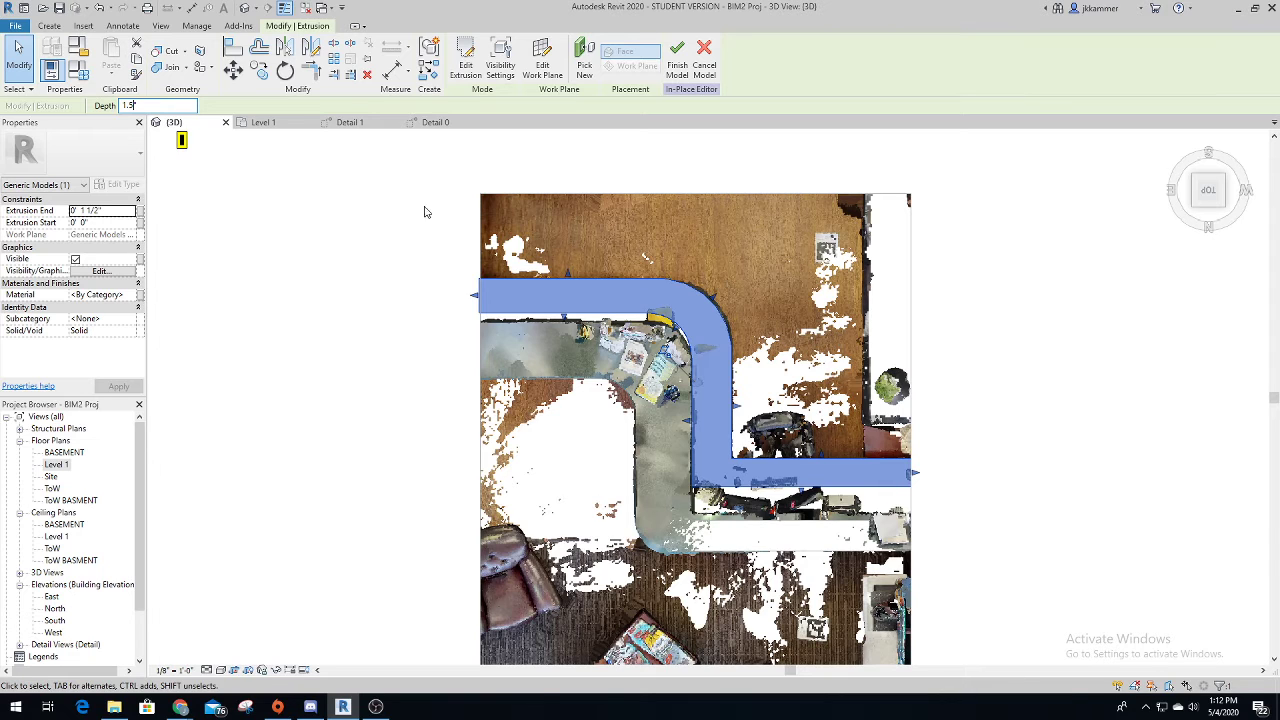
{"action": "left_click", "coordinate": [678, 58]}
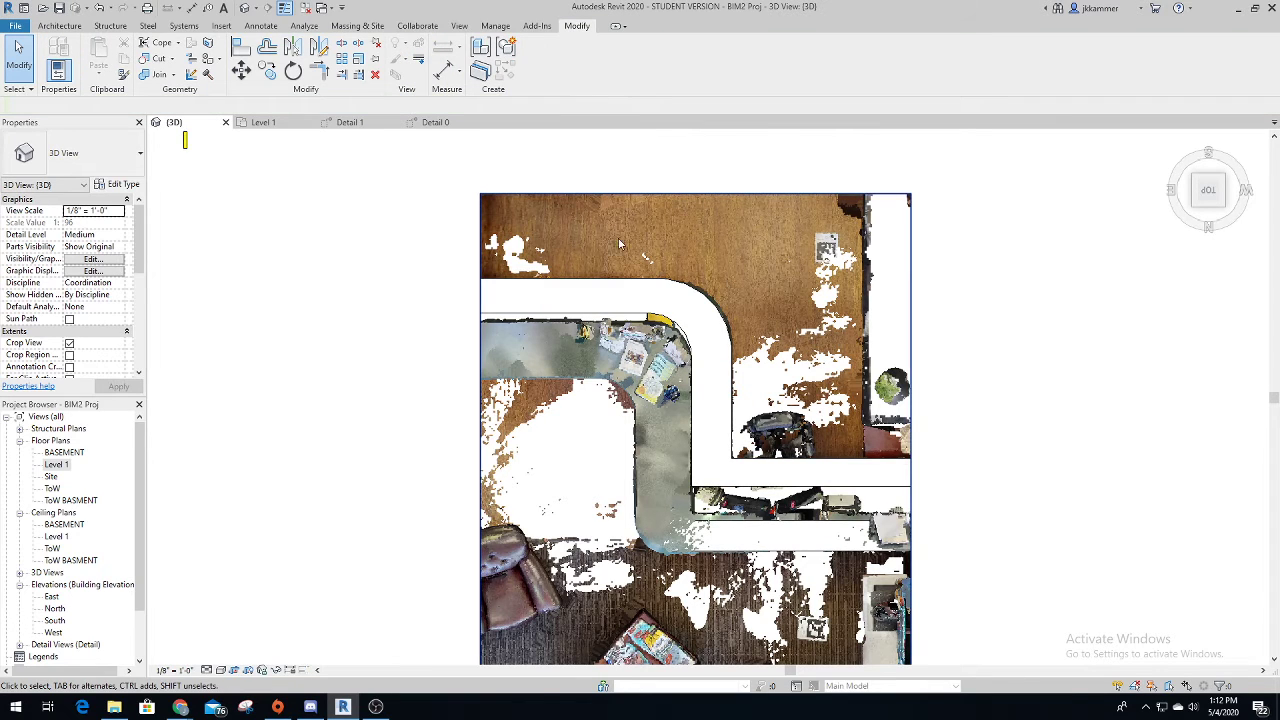
Examine the reception desk's countertops against the point cloud from the front and from above.
{"action": "middle_click_drag", "start_coordinate": [1026, 458], "coordinate": [474, 371], "text": "shift"}
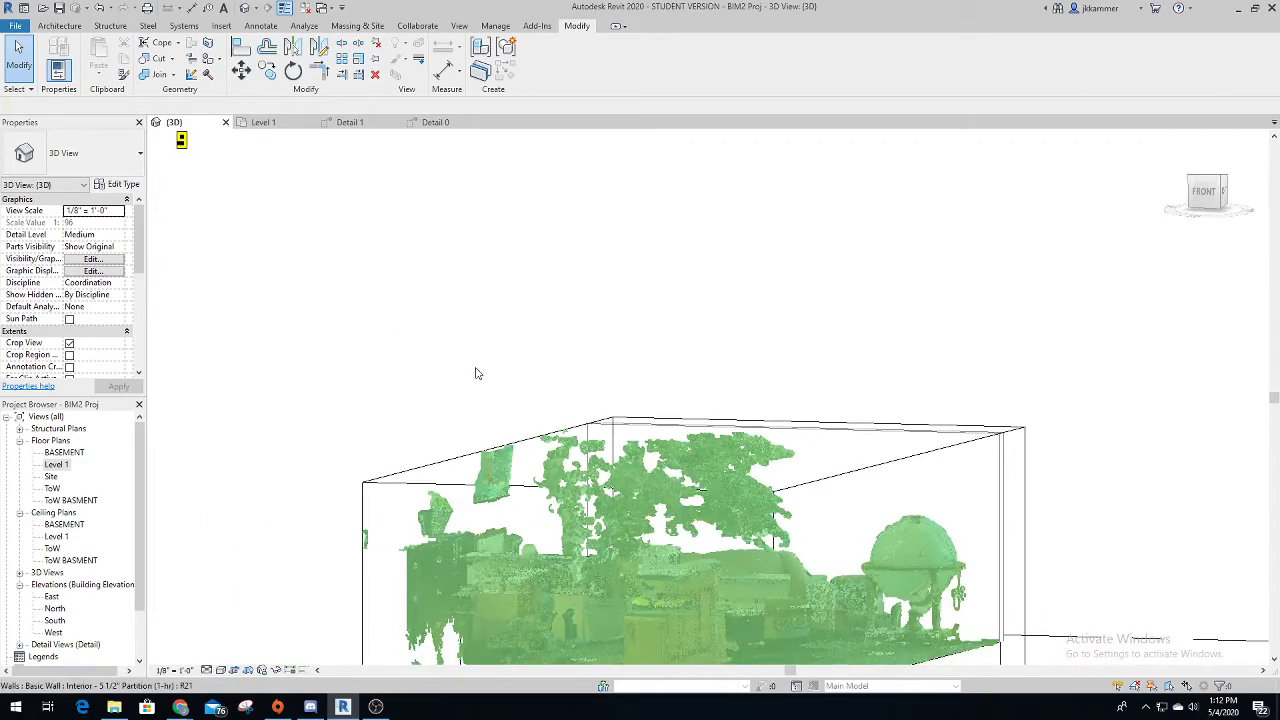
{"action": "mouse_move", "coordinate": [337, 352]}
{"action": "middle_mouse_down", "text": "shift"}
{"action": "mouse_move", "coordinate": [403, 354]}
{"action": "mouse_move", "coordinate": [410, 487]}
{"action": "middle_mouse_up", "text": "shift"}
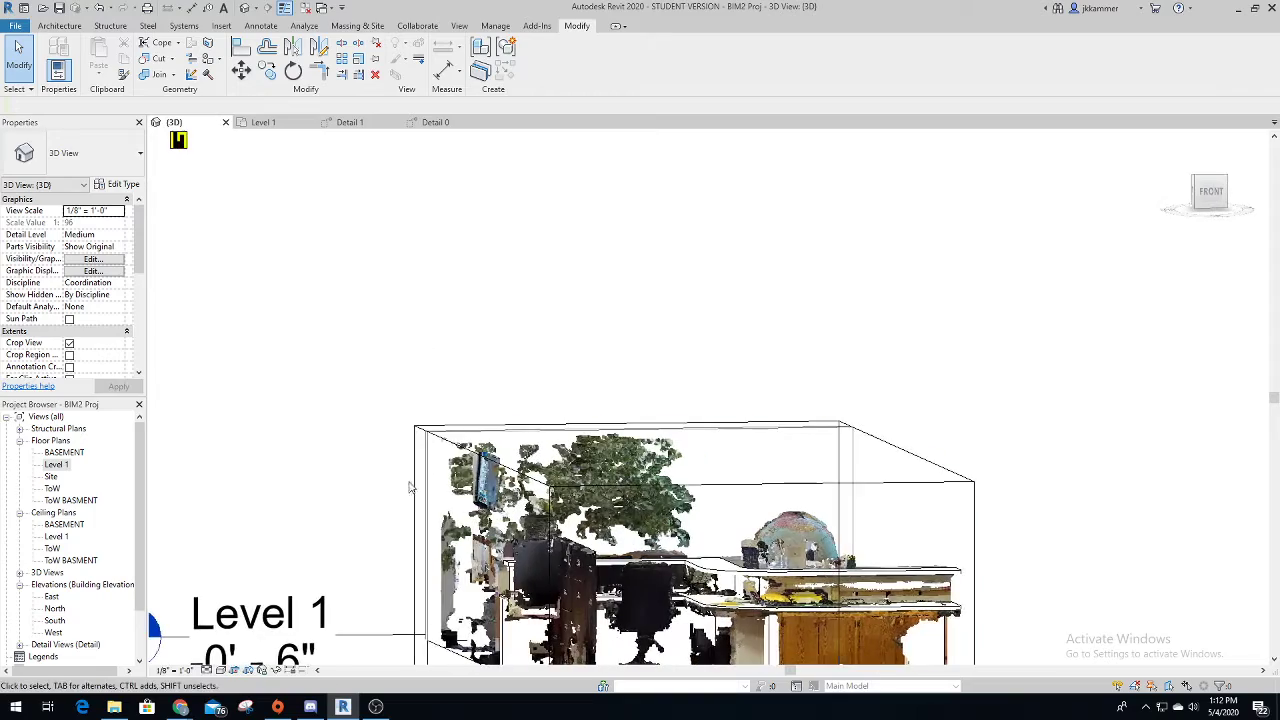
{"action": "middle_click_drag", "start_coordinate": [381, 560], "coordinate": [421, 512], "text": "shift"}
{"action": "middle_click_drag", "start_coordinate": [1049, 397], "coordinate": [1125, 559], "text": "shift"}
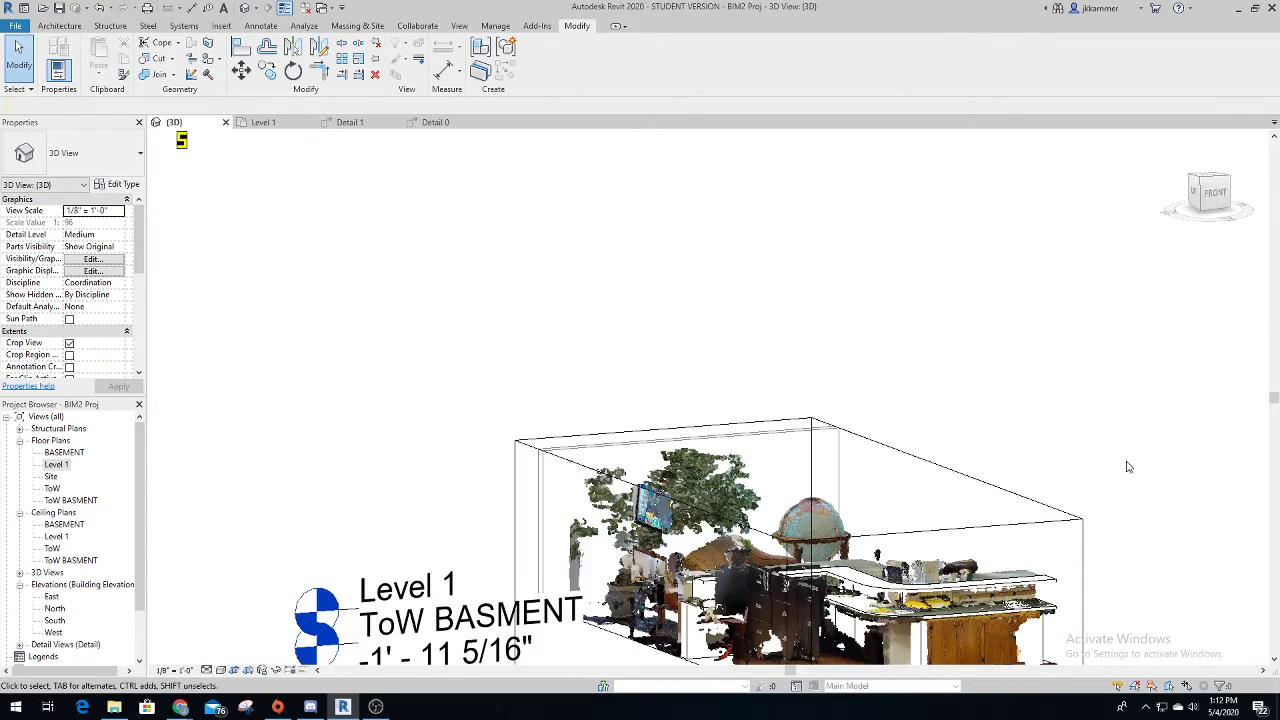
{"action": "mouse_move", "coordinate": [1128, 467]}
{"action": "middle_mouse_down", "text": "shift"}
{"action": "mouse_move", "coordinate": [1110, 535]}
{"action": "mouse_move", "coordinate": [1057, 437]}
{"action": "mouse_move", "coordinate": [1051, 549]}
{"action": "mouse_move", "coordinate": [963, 343]}
{"action": "mouse_move", "coordinate": [1037, 326]}
{"action": "middle_mouse_up", "text": "shift"}
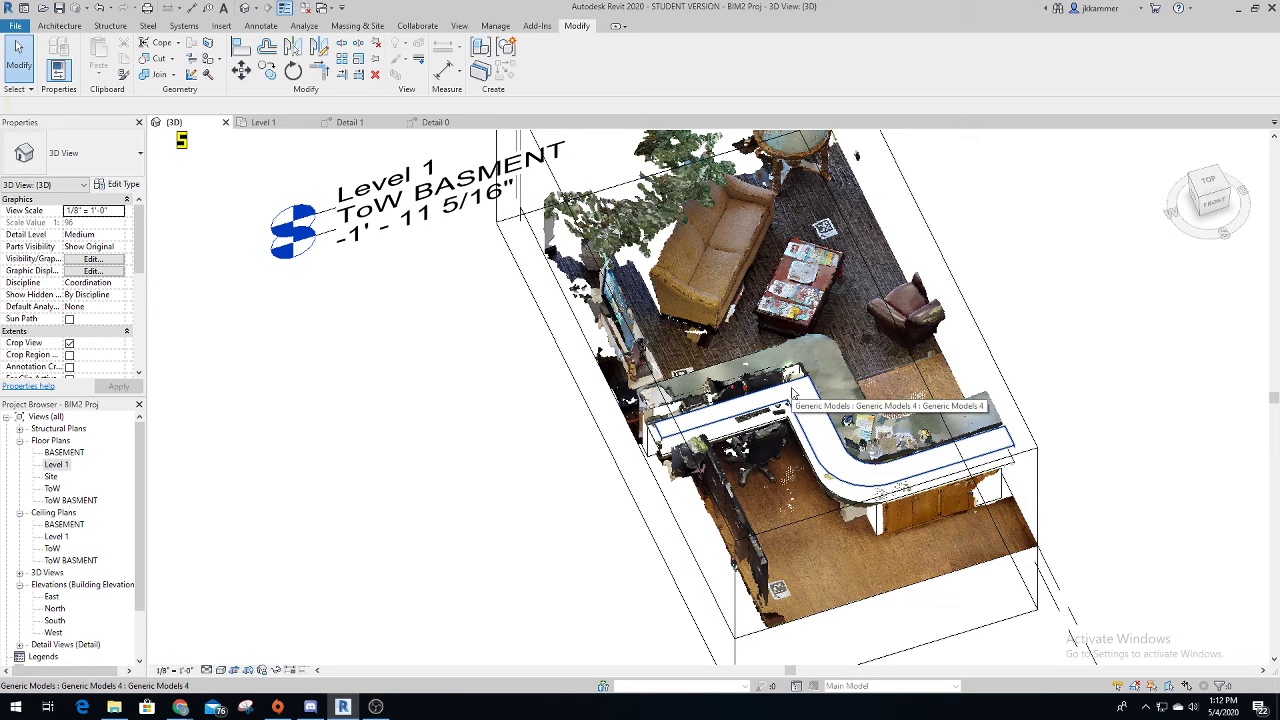
{"action": "middle_click_drag", "start_coordinate": [1113, 520], "coordinate": [928, 342], "text": "shift"}
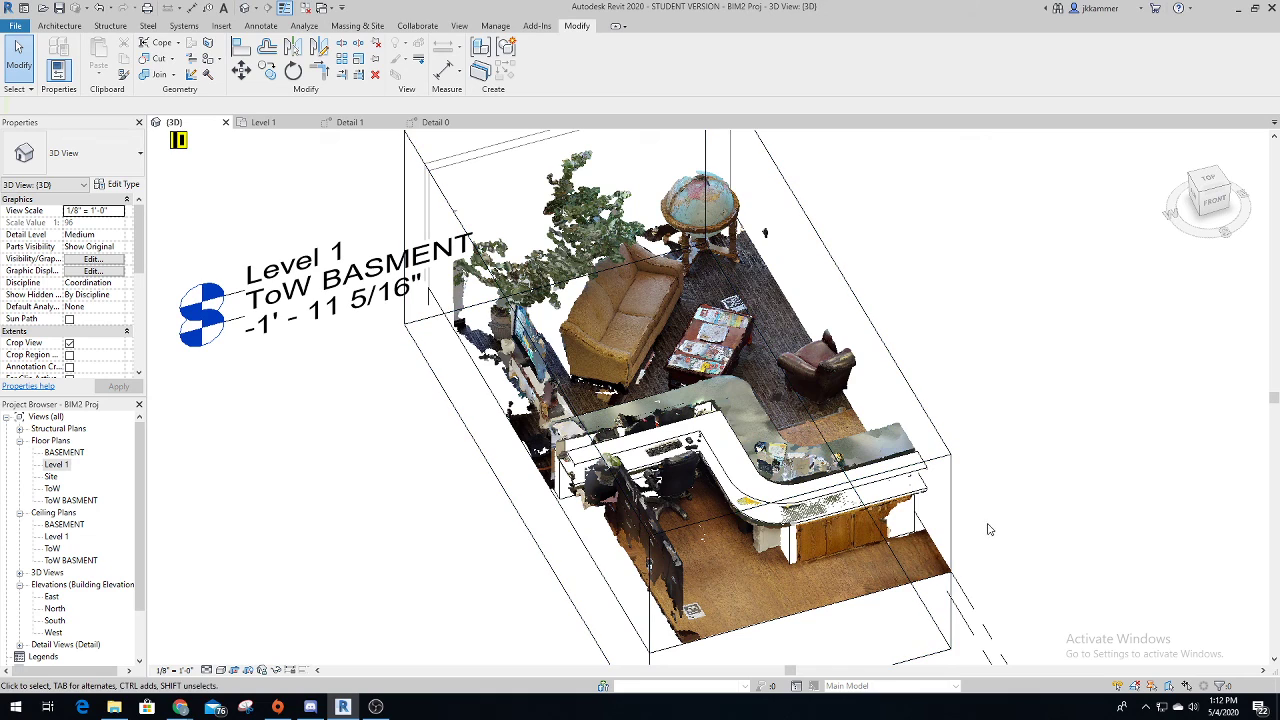
{"action": "middle_click_drag", "start_coordinate": [997, 541], "coordinate": [995, 463], "text": "shift"}
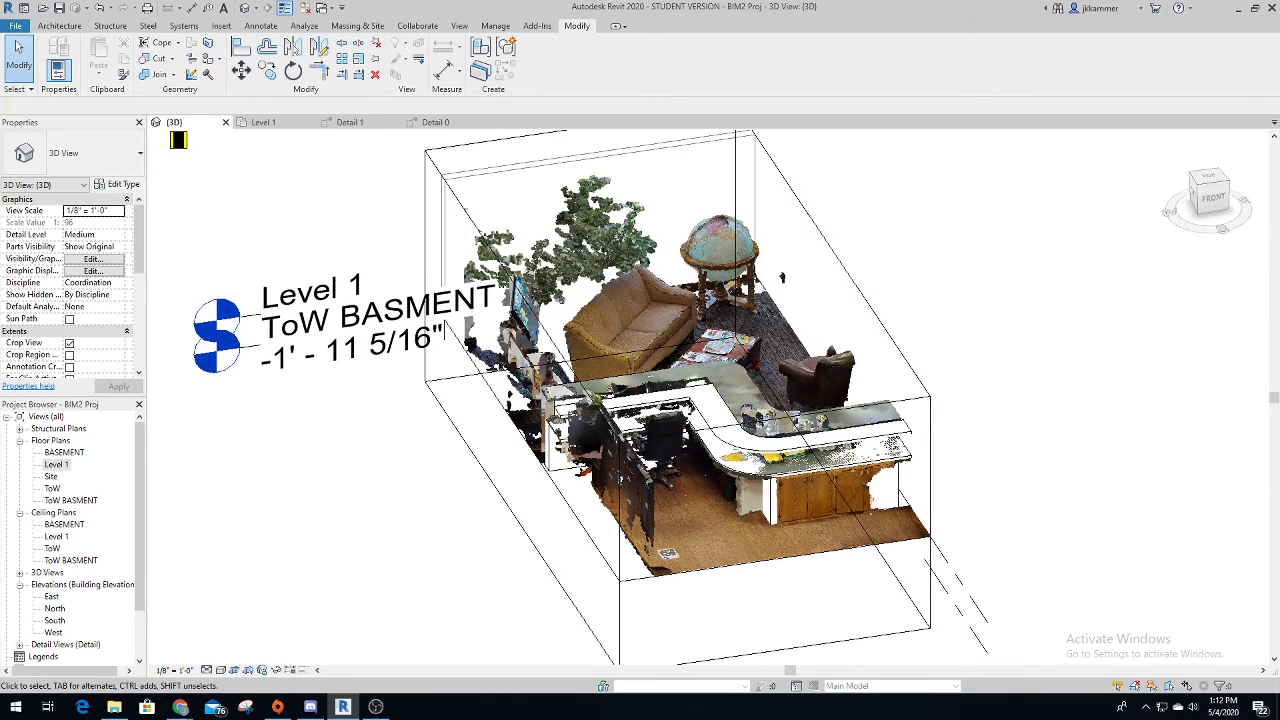